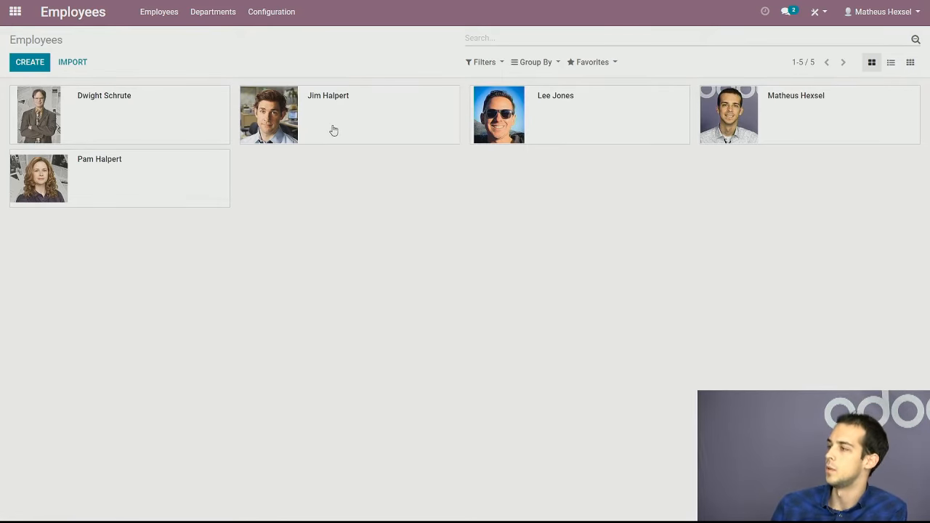
Open the second employee's record and review its HR settings, private information and work information
left_click(272, 127)
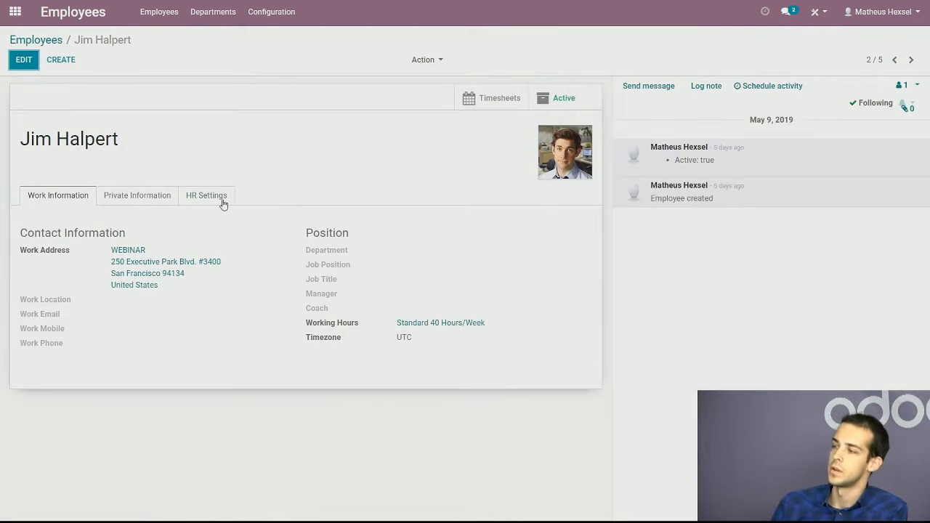
left_click(227, 198)
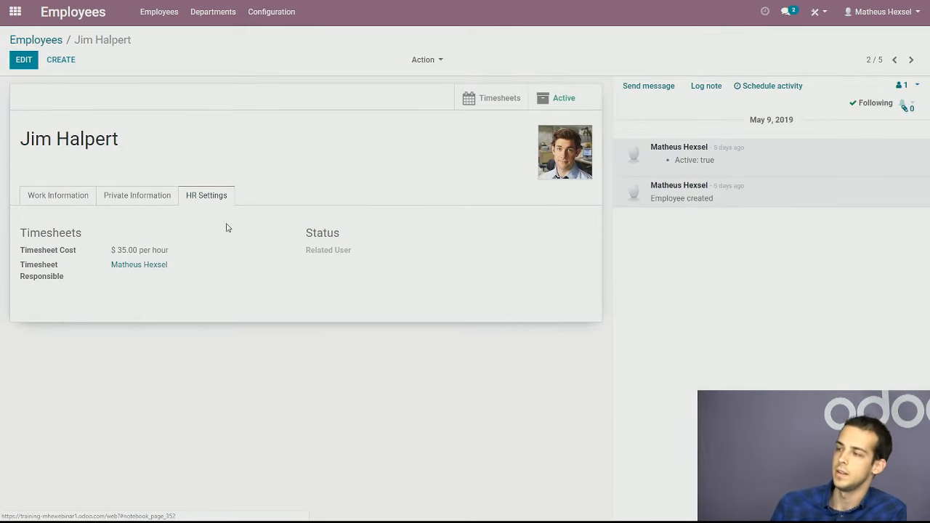
left_click(150, 201)
left_click(75, 200)
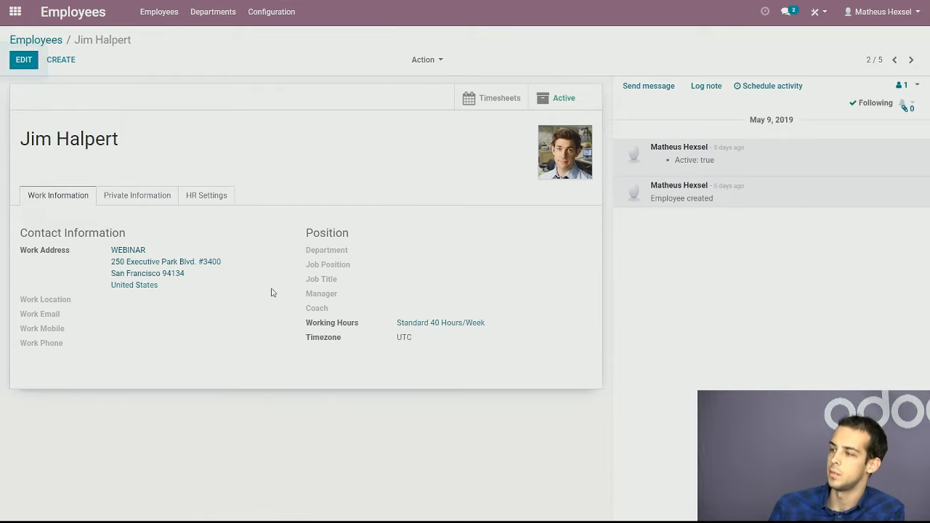
Switch to the Project app and open the tasks of the Fixed Price - West Coast project
left_click(14, 11)
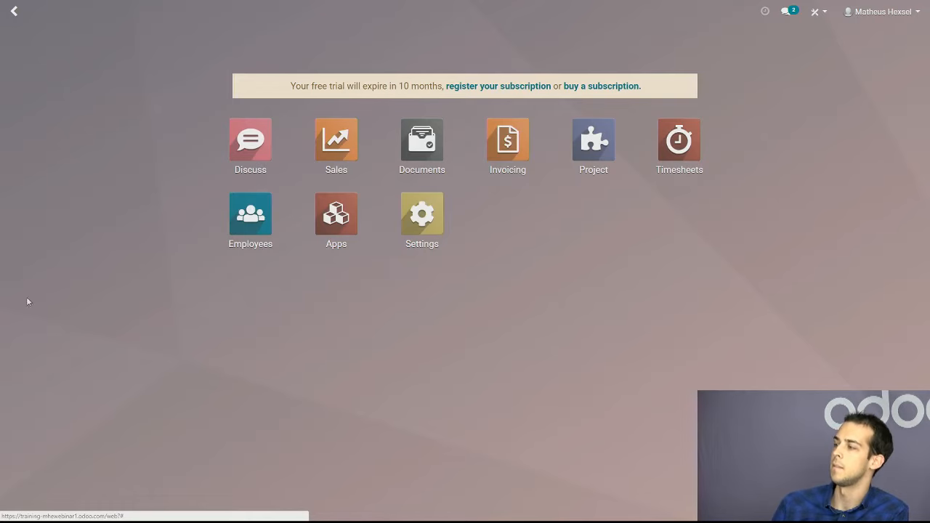
left_click(596, 154)
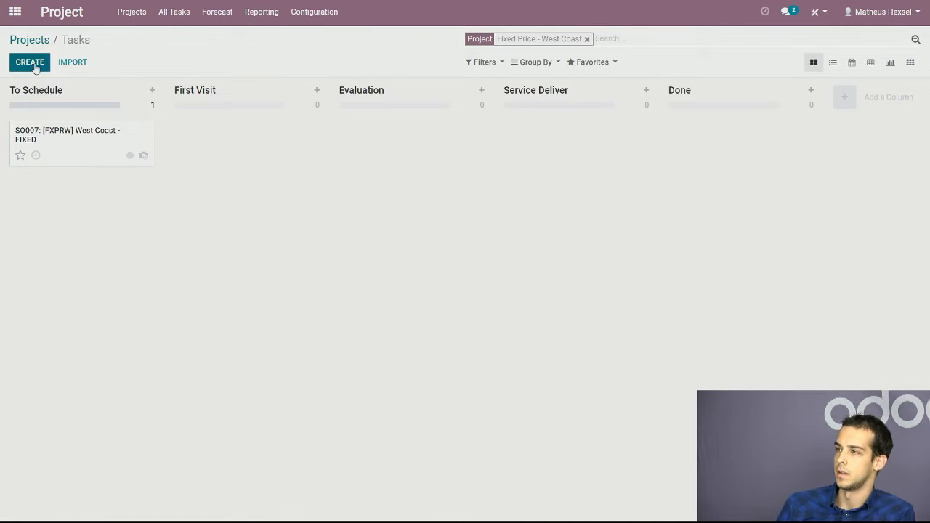
left_click(40, 40)
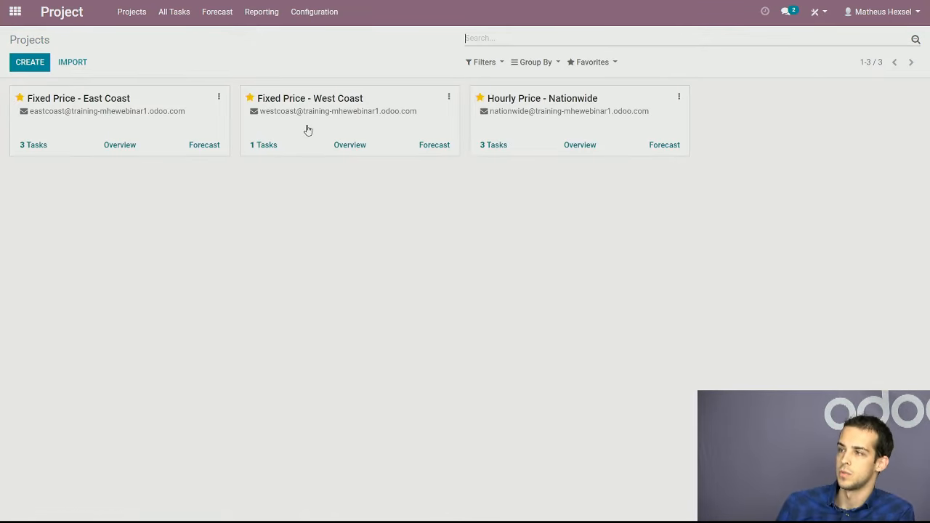
left_click(307, 128)
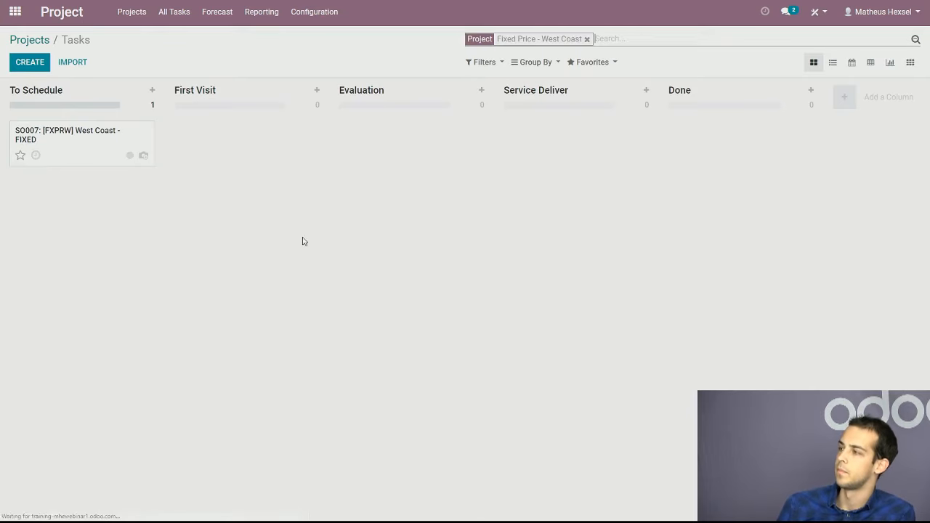
Create a task titled "Webinar" in the To Schedule stage, assigned to the first employee offered
left_click(29, 68)
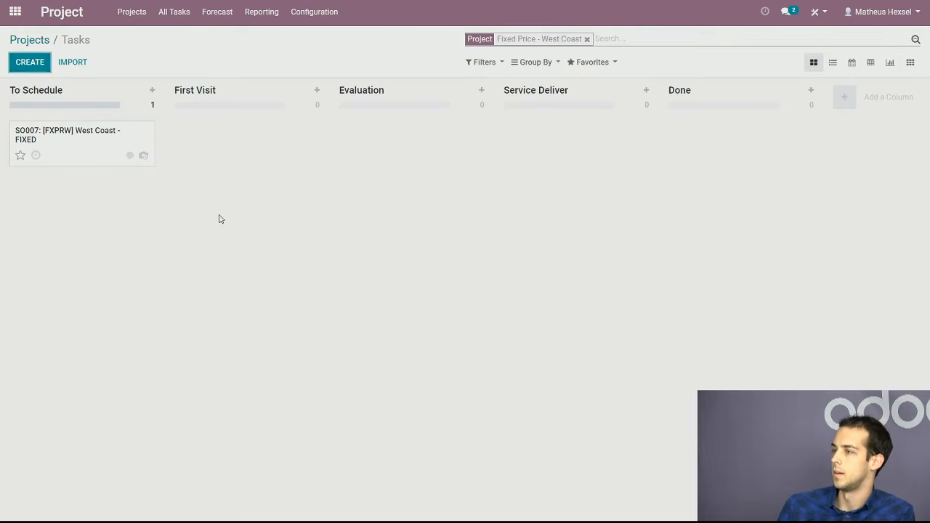
left_click(93, 147)
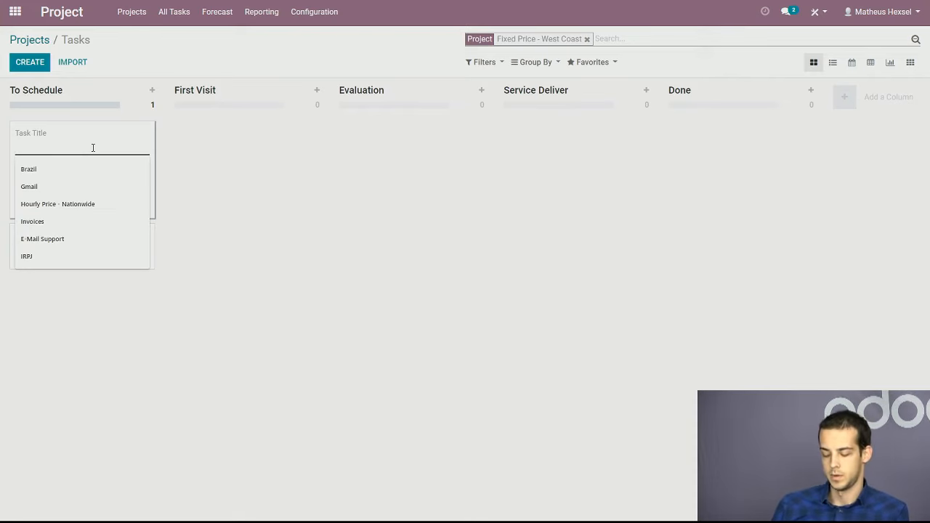
type("Webinar")
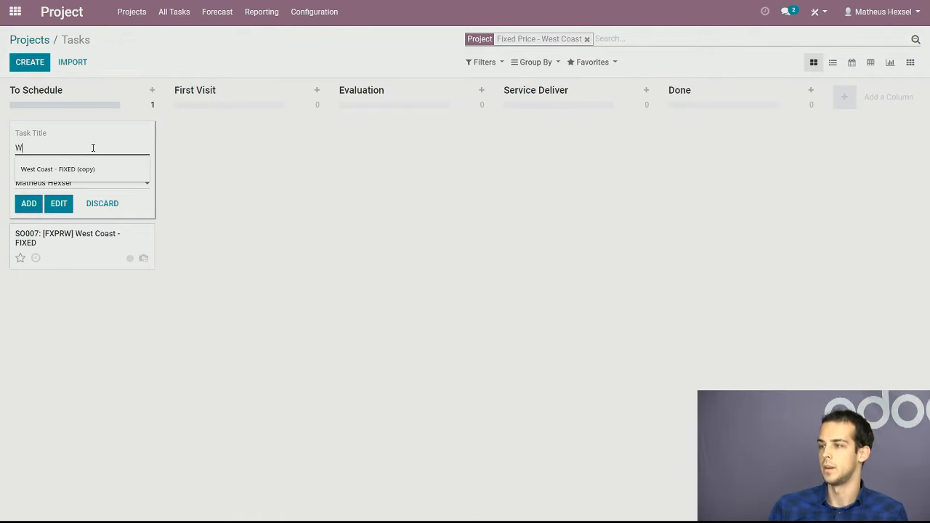
left_click(109, 182)
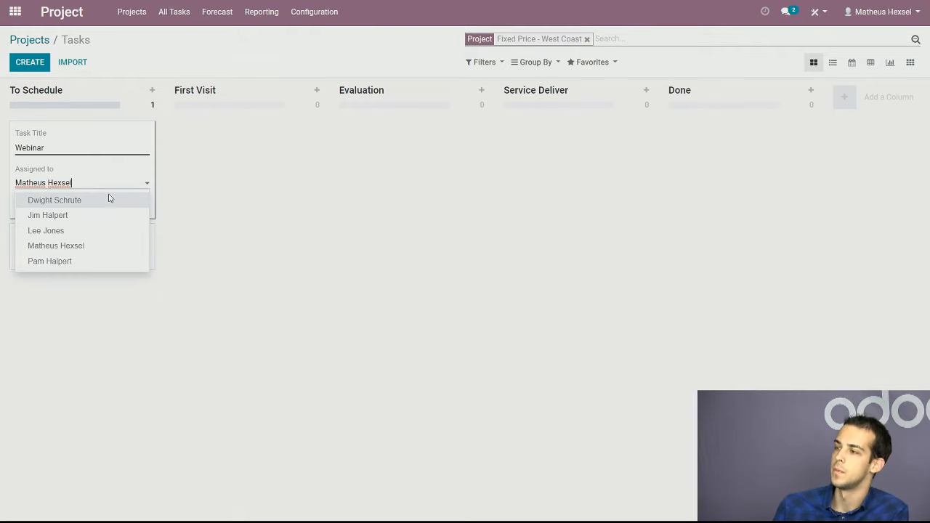
left_click(109, 200)
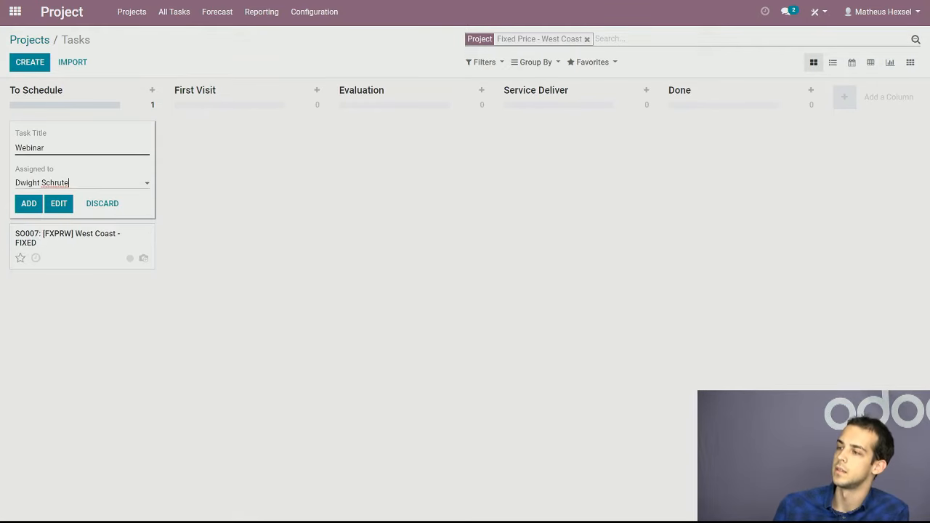
left_click(28, 205)
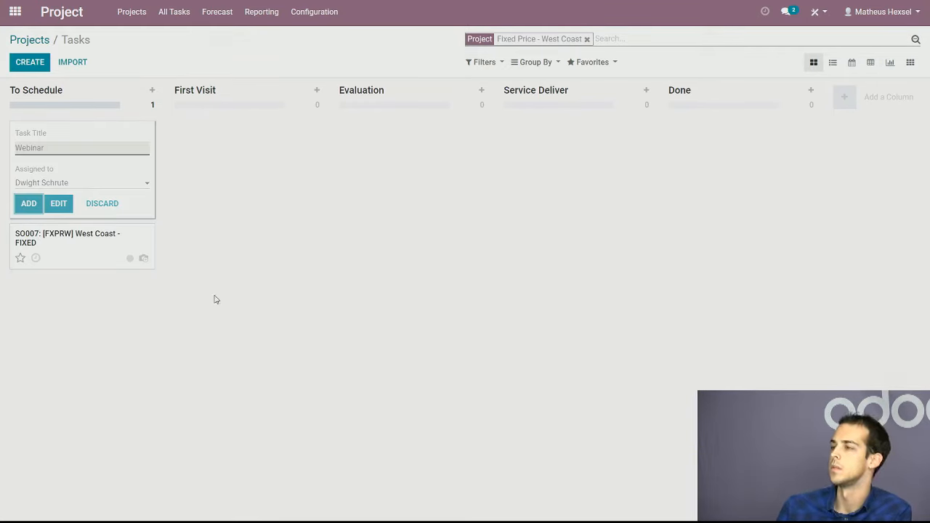
Open the Webinar task and review its creation log, timesheets, extra information and followers
left_click(283, 336)
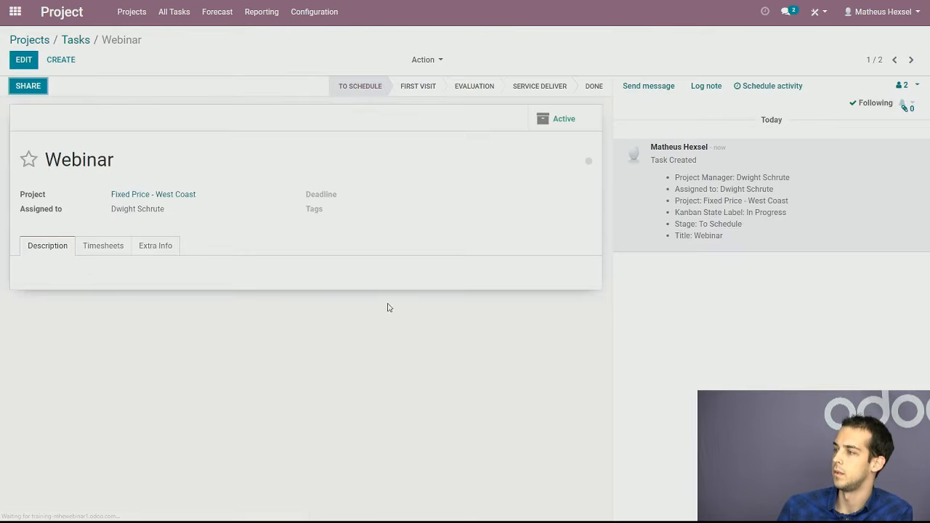
left_click_drag(747, 179, 663, 223)
left_click(630, 223)
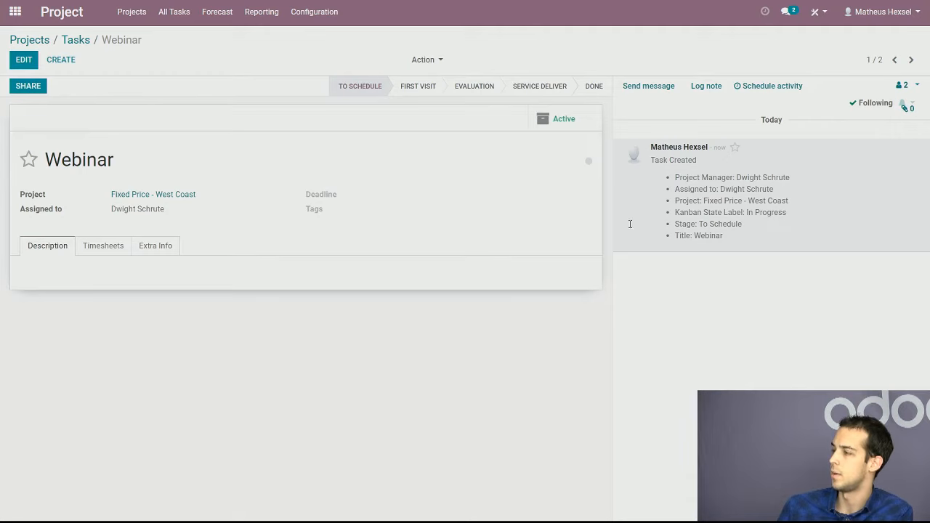
left_click(114, 247)
left_click(156, 250)
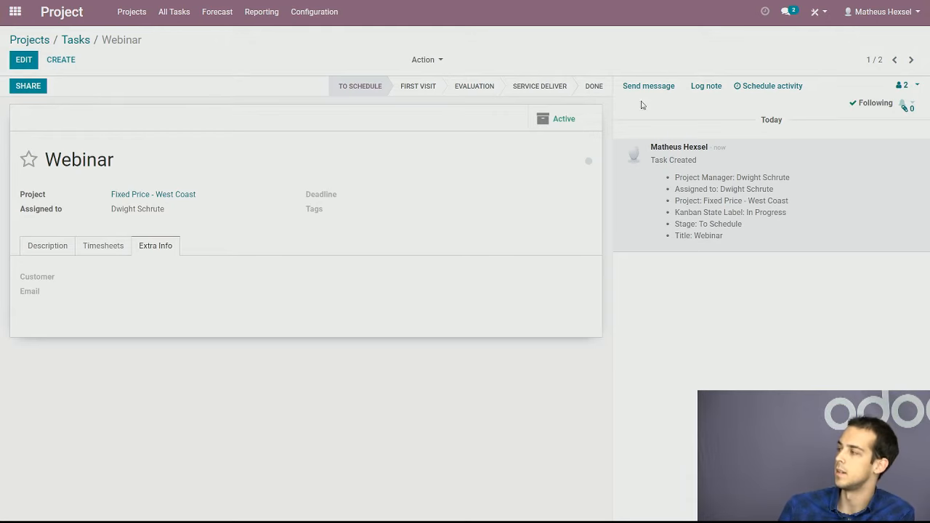
left_click(903, 85)
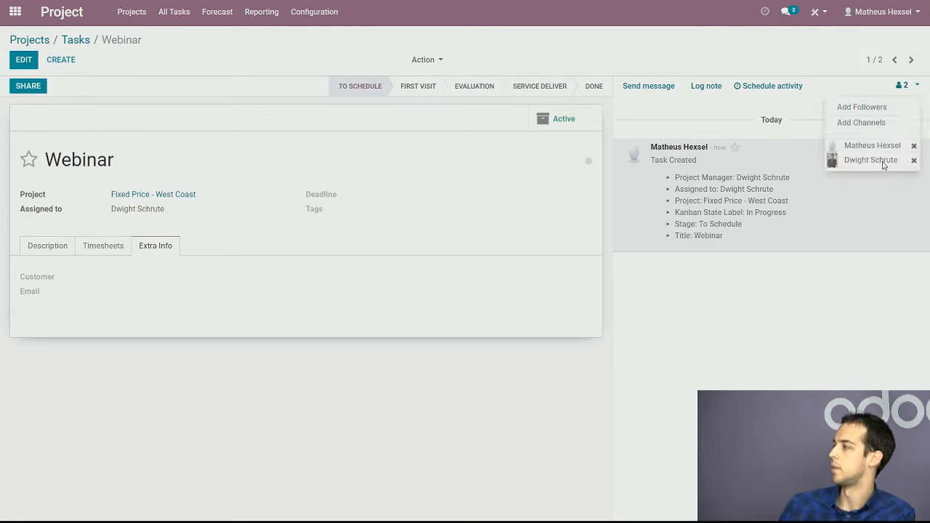
left_click(853, 263)
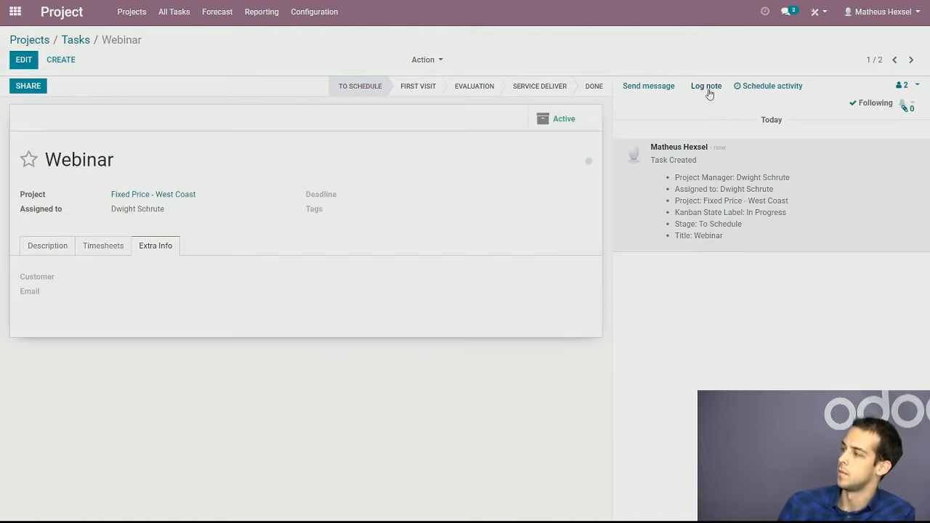
Log the internal note "Hello everyone" on the Webinar task
left_click(709, 88)
type("Hello everyone")
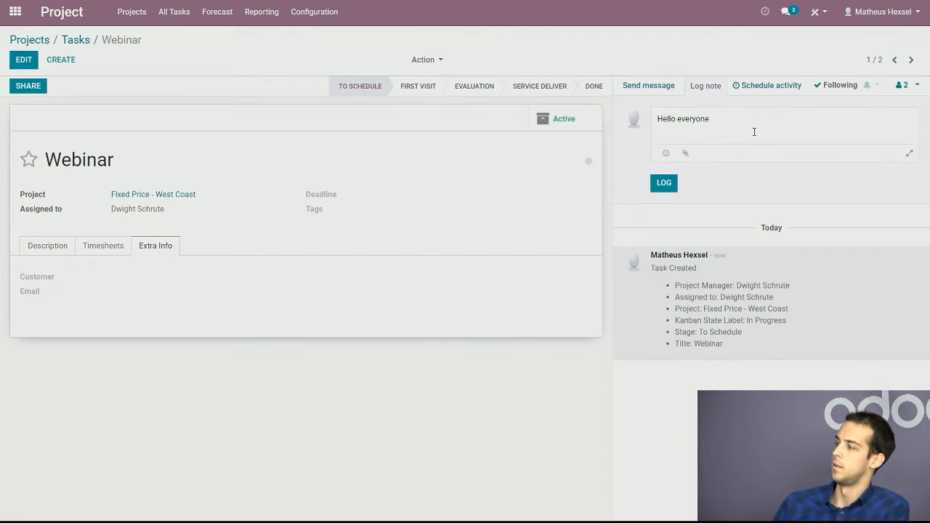
left_click(664, 182)
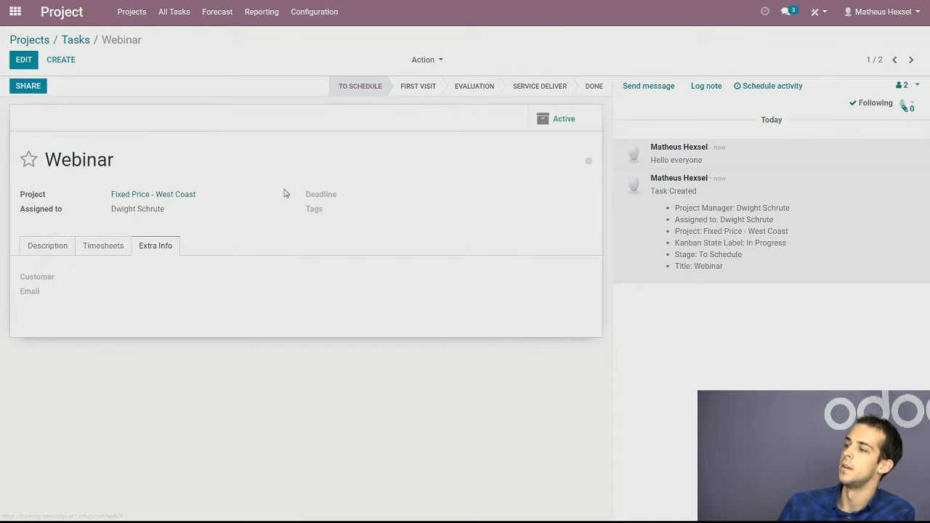
Edit the Webinar task's extra information to add a newly created customer, and check the sales order item choices
left_click(32, 59)
left_click(109, 252)
left_click(157, 254)
left_click(183, 285)
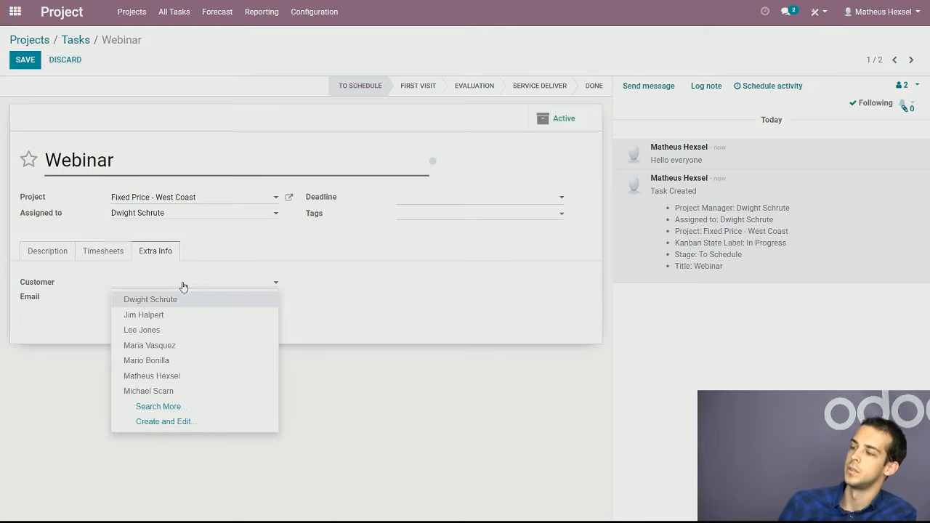
type("Noel")
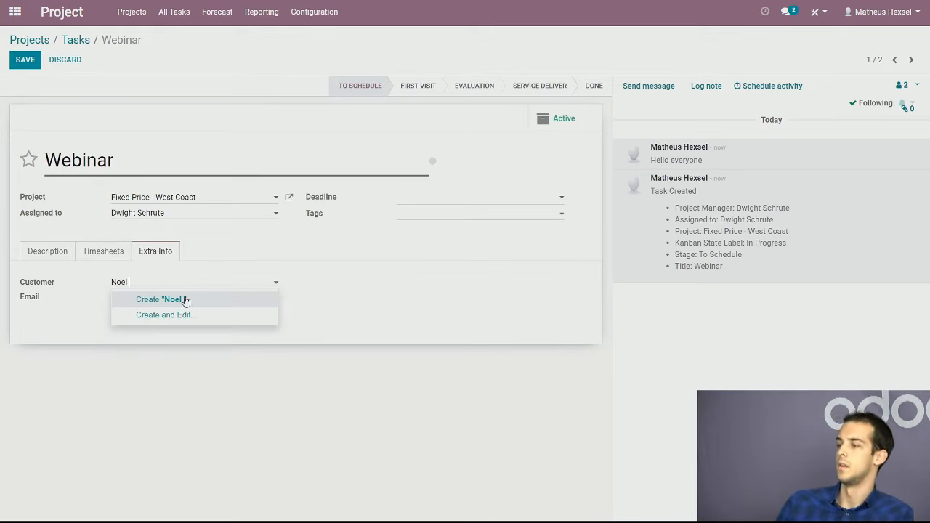
left_click(183, 299)
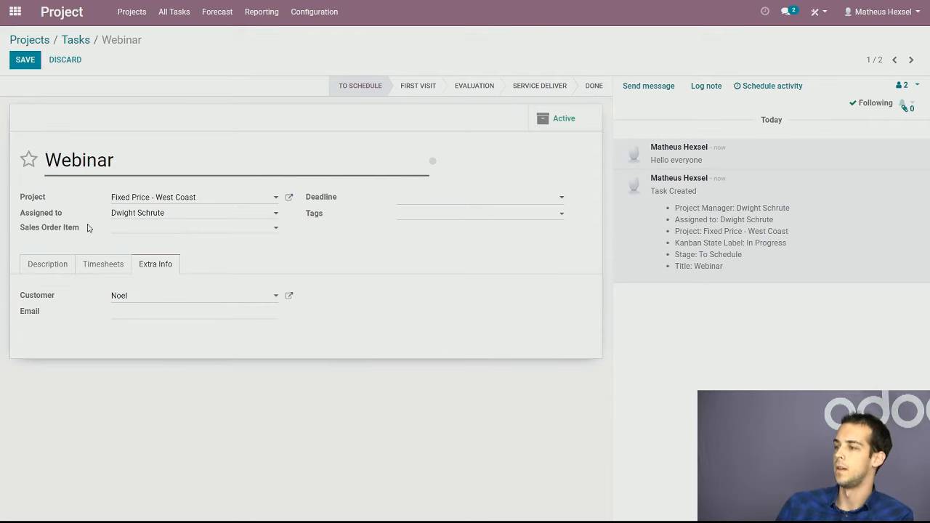
left_click(282, 230)
left_click(441, 260)
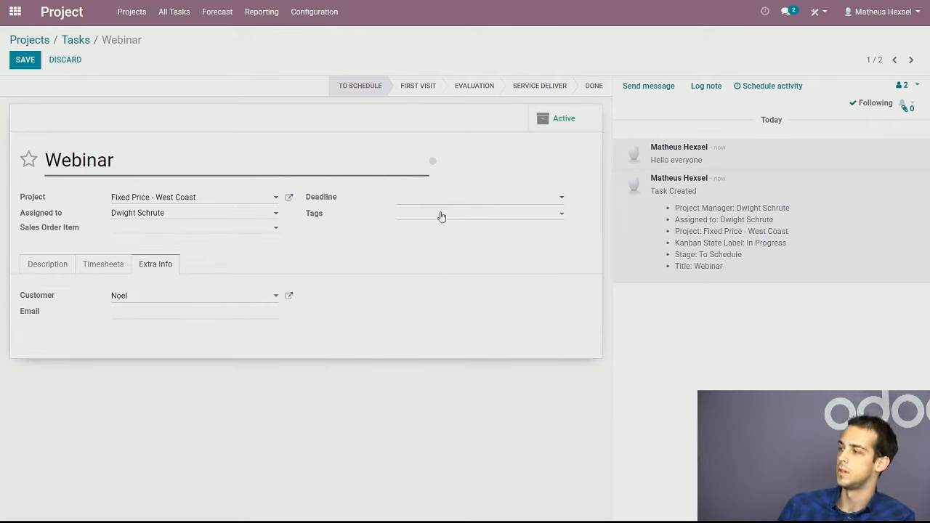
Set the task's deadline to 05/31/2019, add the NeedAssistance tag and save the task
left_click(447, 197)
left_click(511, 315)
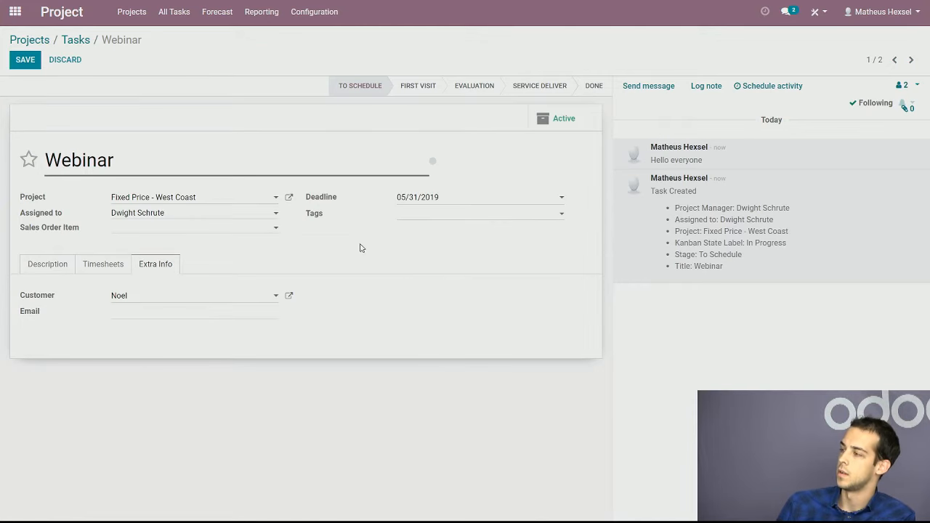
left_click(432, 221)
left_click(430, 234)
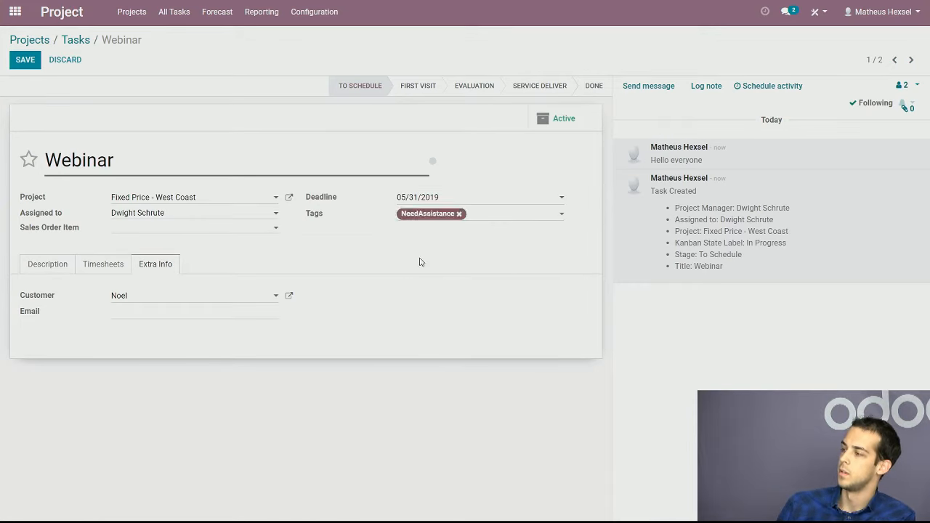
left_click(32, 59)
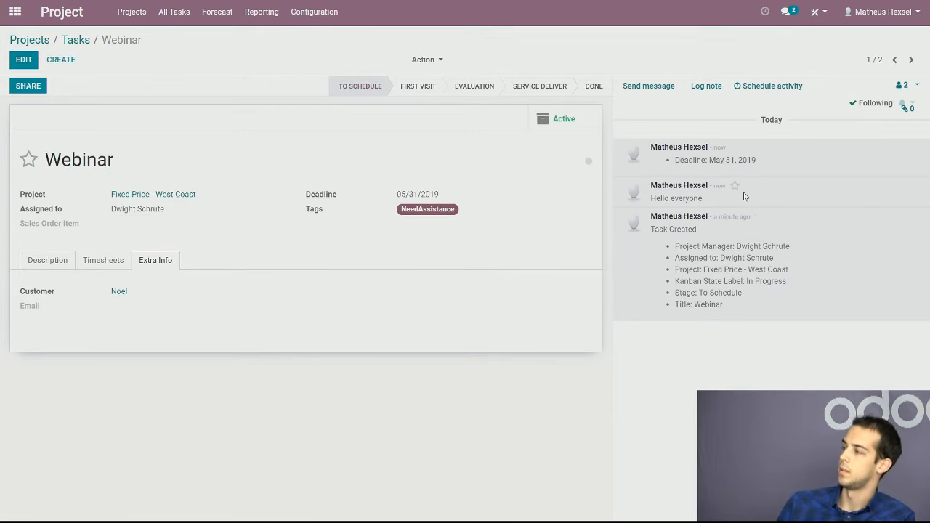
mouse_move(757, 160)
left_mouse_down()
mouse_move(696, 160)
mouse_move(763, 160)
left_mouse_up()
left_click(763, 167)
left_click(719, 157)
left_click(765, 163)
Move the Webinar task to the First Visit stage and return it to To Schedule
left_click(422, 87)
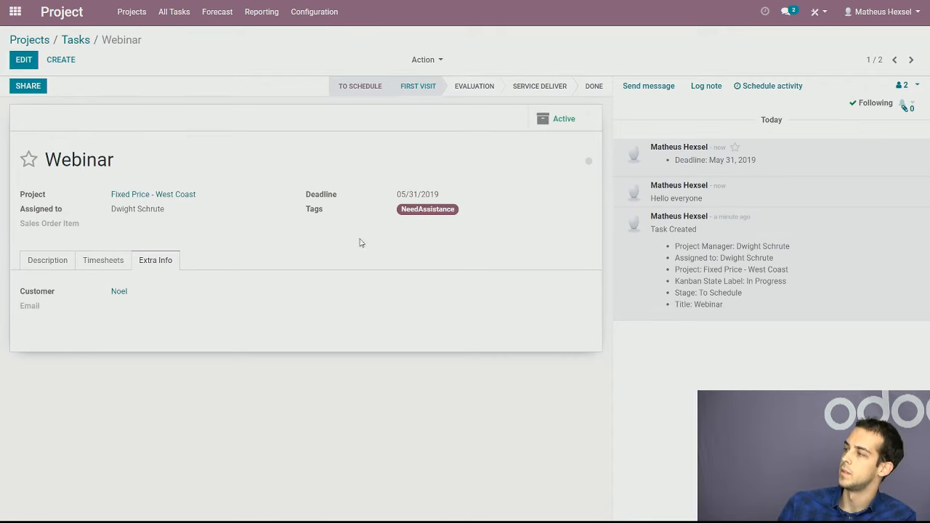
left_click(362, 88)
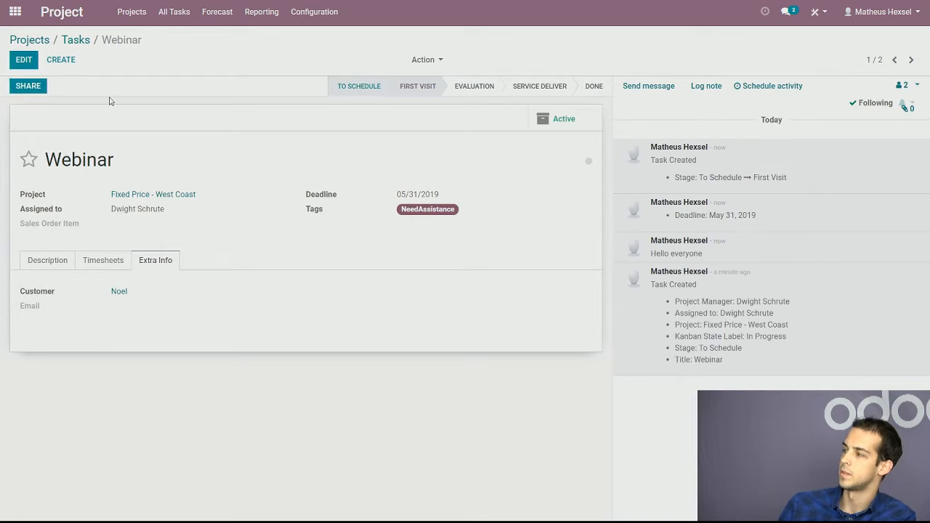
Return to the project's task board and look through its filter and grouping options
left_click(75, 40)
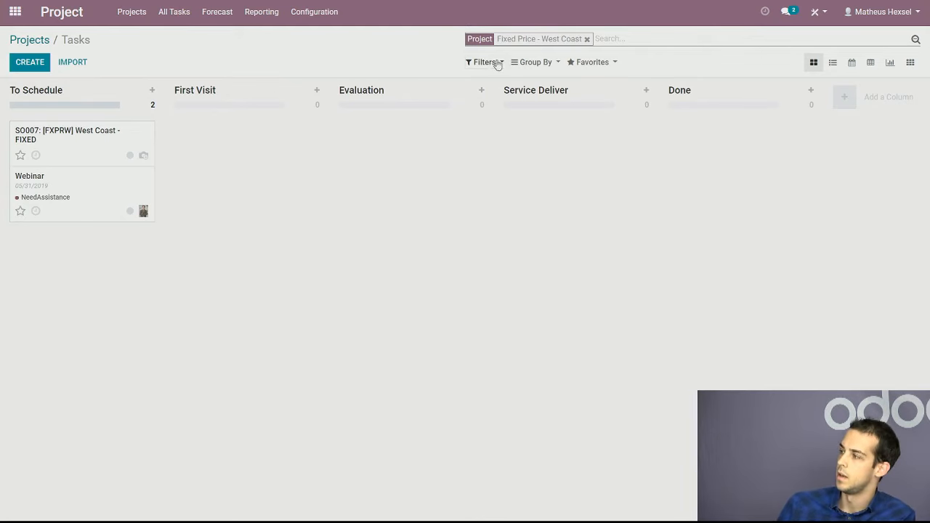
left_click(500, 65)
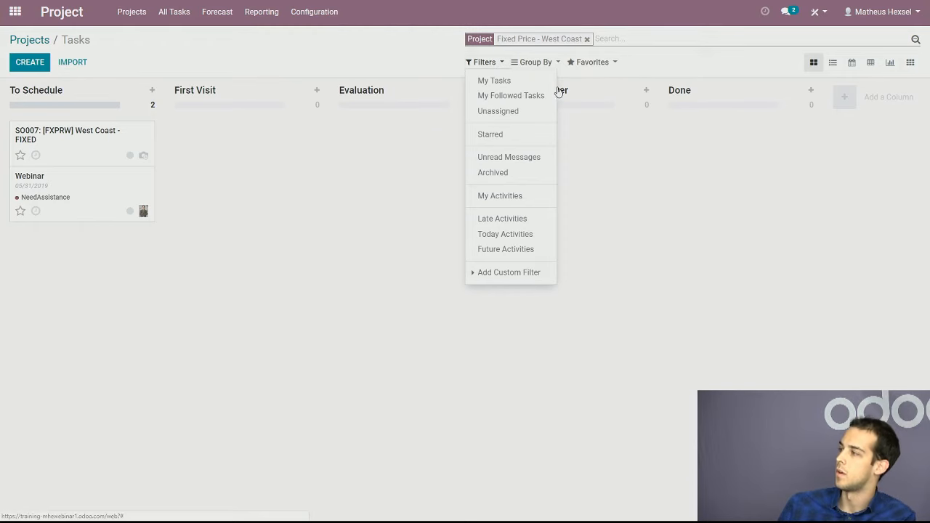
left_click(558, 64)
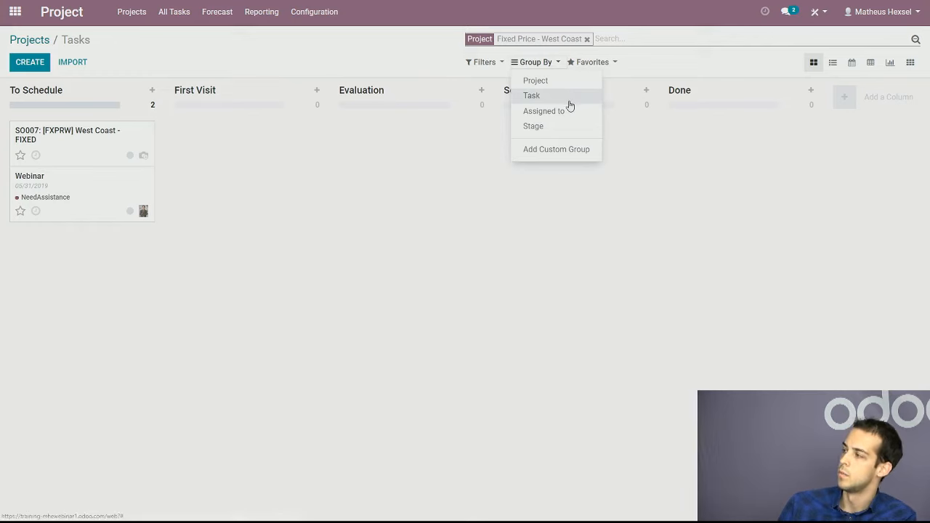
Reopen the Webinar task and view its extra information and timesheets
left_click(423, 226)
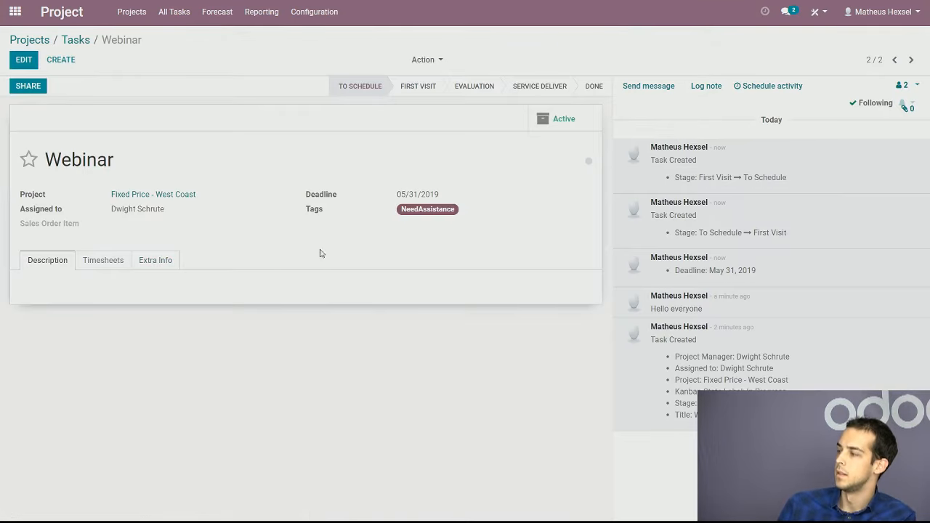
left_click(164, 262)
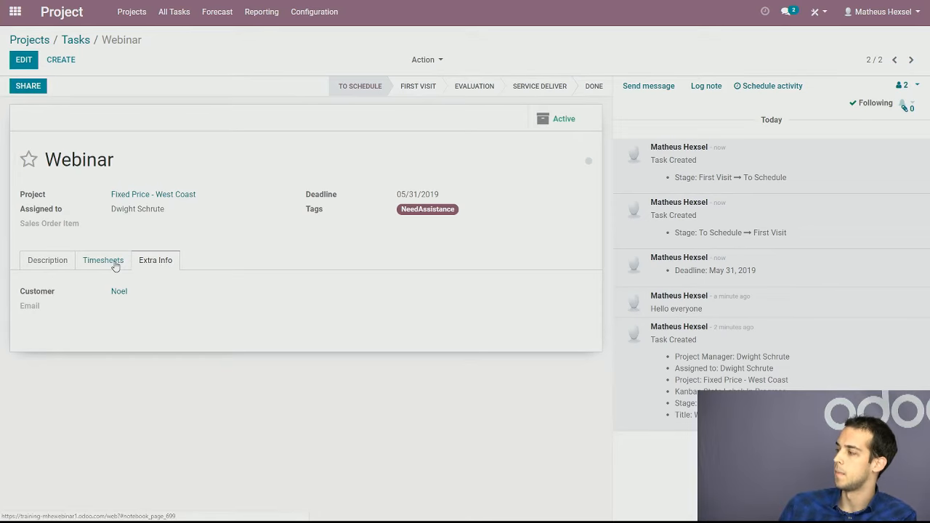
left_click(115, 267)
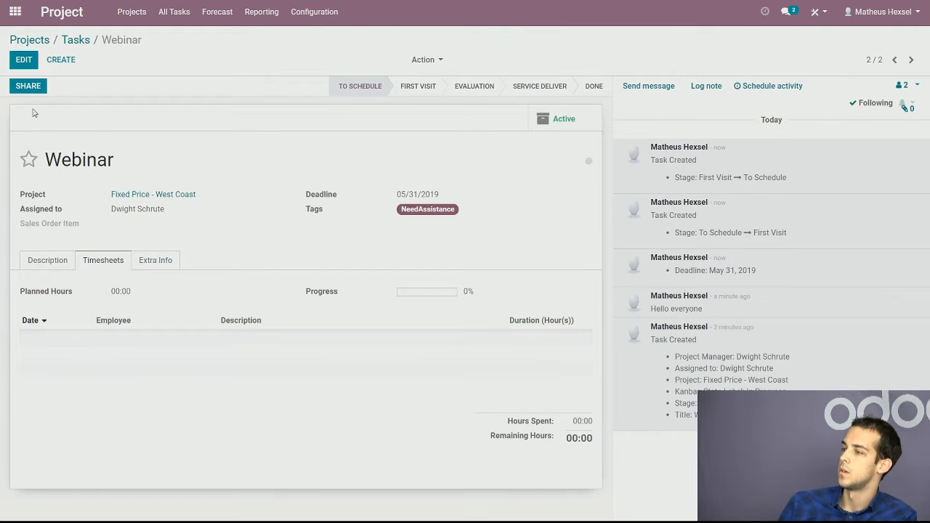
Add a timesheet line to the Webinar task dated 05/14/2019 with the description "it was good"
left_click(24, 59)
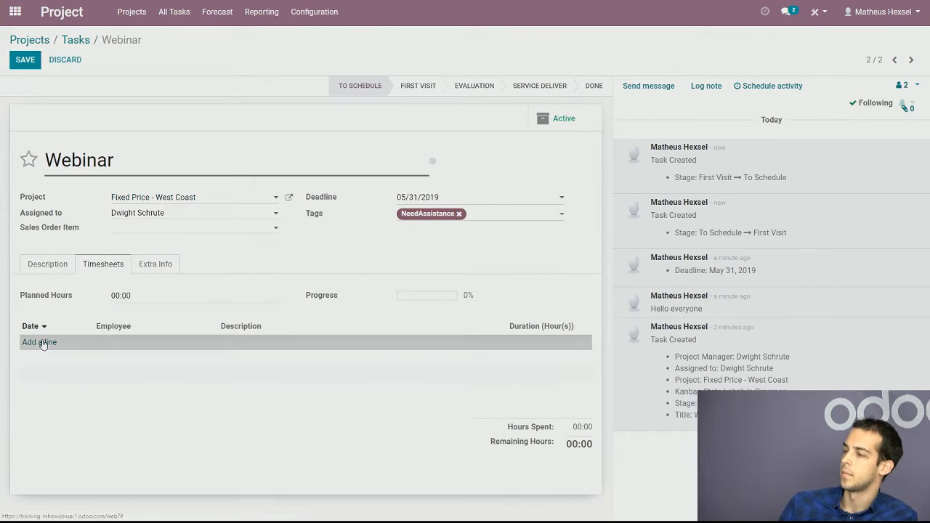
left_click(72, 348)
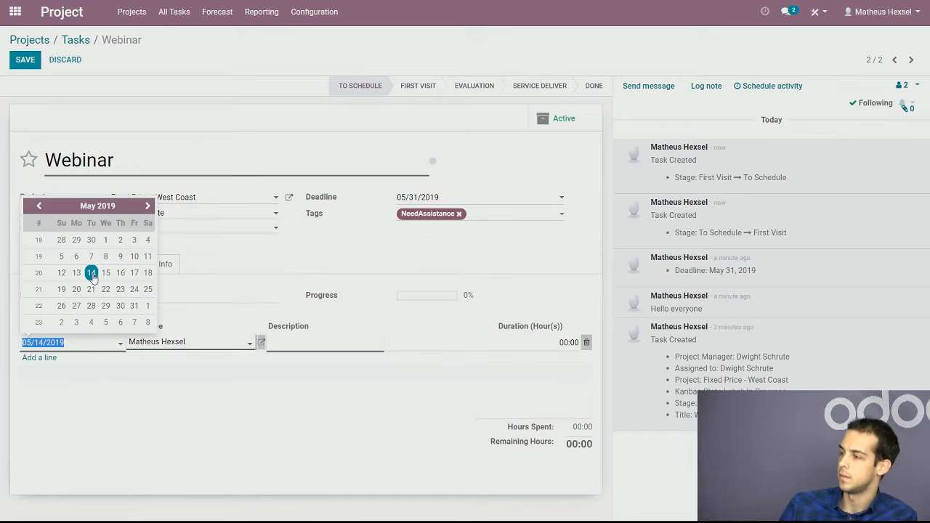
left_click(92, 275)
left_click(297, 342)
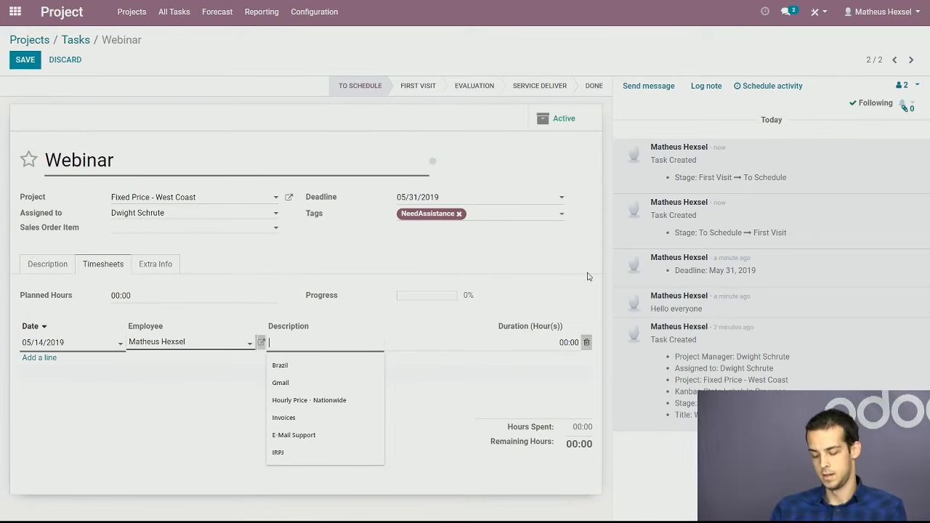
type("it was goo")
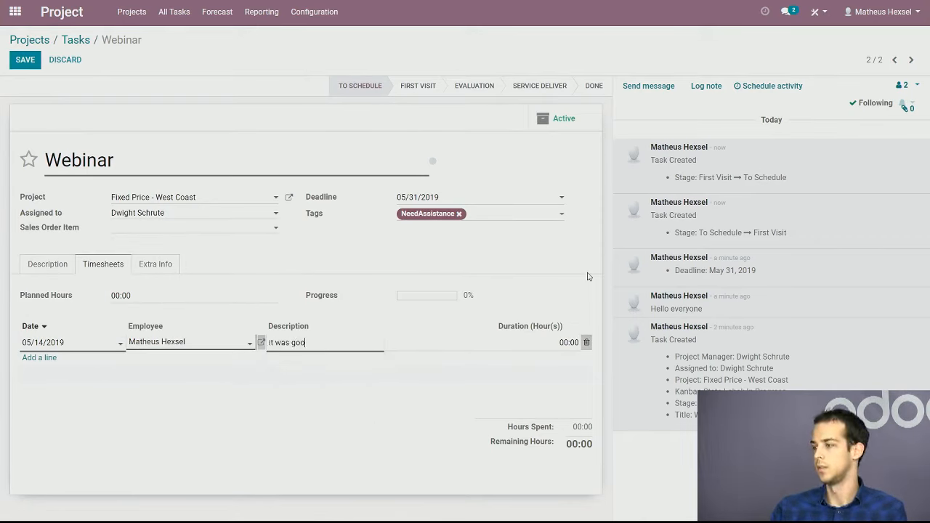
type("d")
Set the timesheet line's duration to 1 hour and save the task
left_click(602, 347)
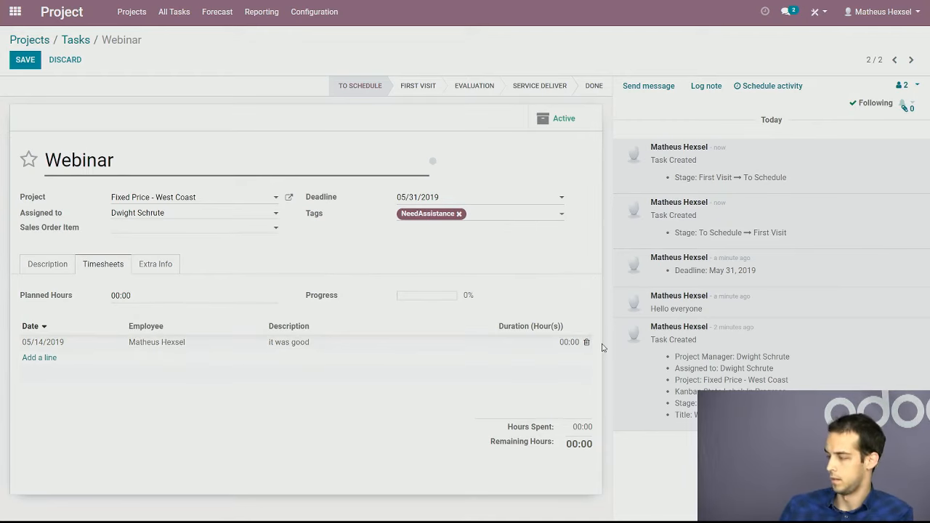
left_click(571, 343)
type("1")
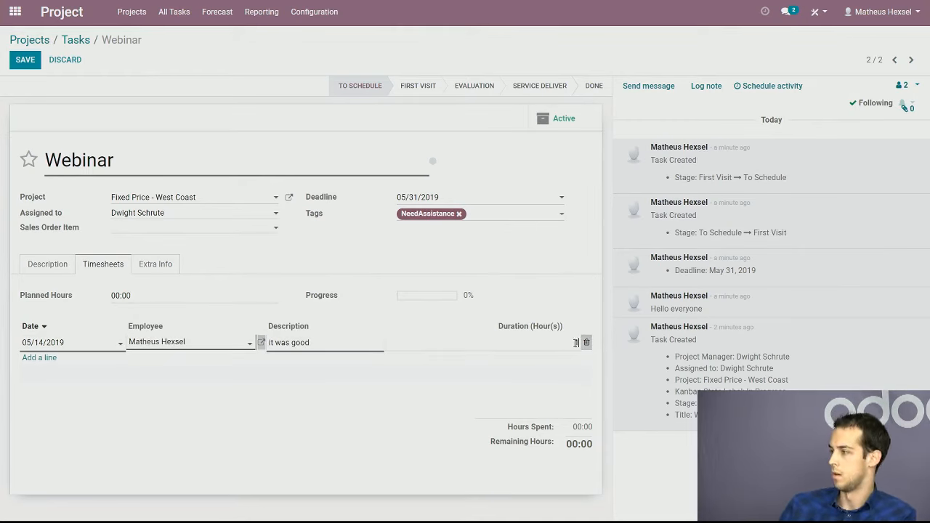
left_click(591, 413)
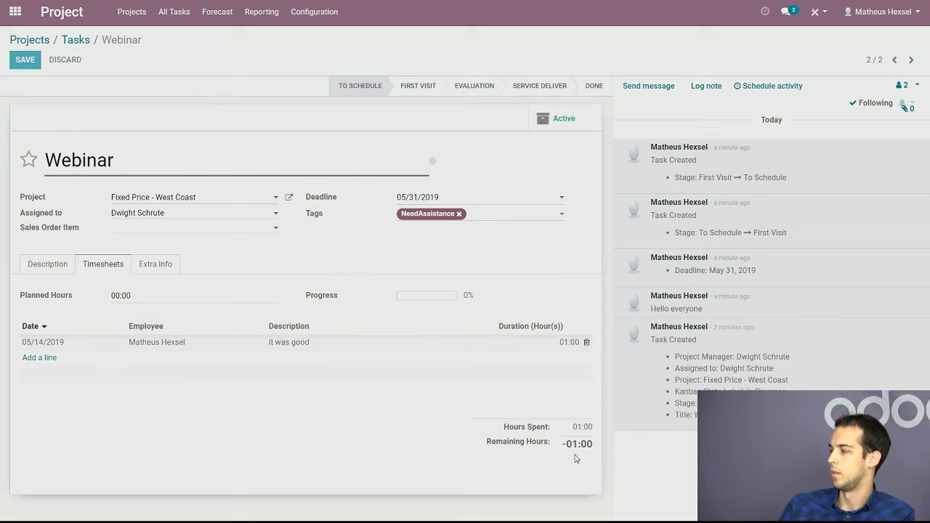
key("alt+s")
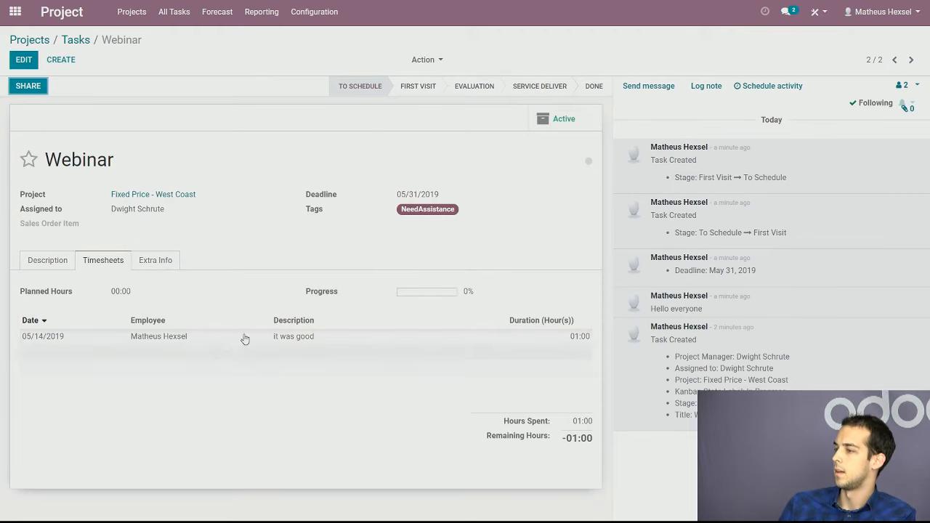
Look through the Webinar task's extra info, description and timesheets
left_click(157, 263)
left_click(102, 262)
left_click(45, 263)
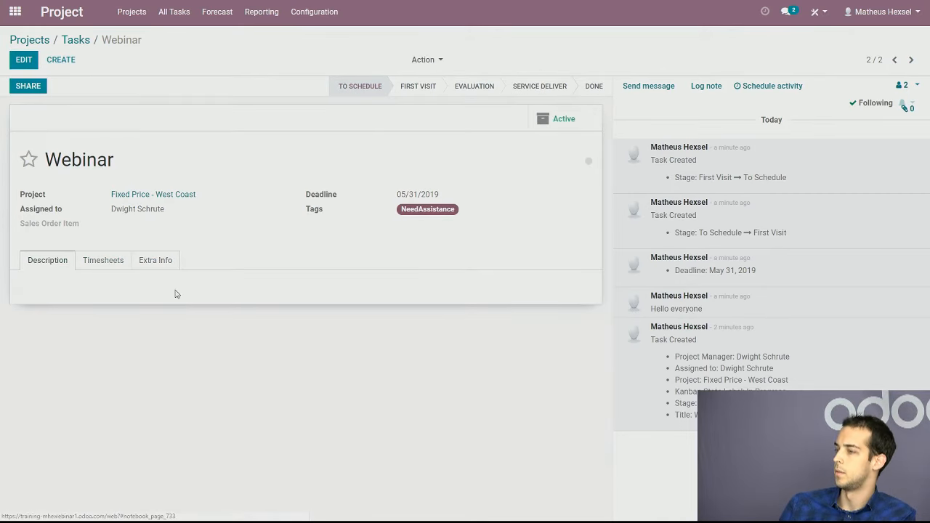
left_click(101, 257)
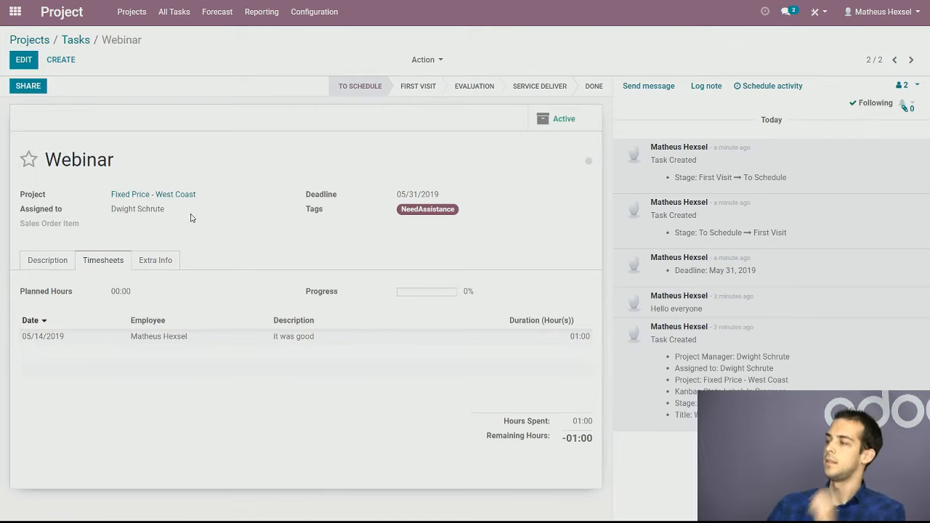
Move the Webinar task to the First Visit stage and return to the project's task board
left_click(433, 97)
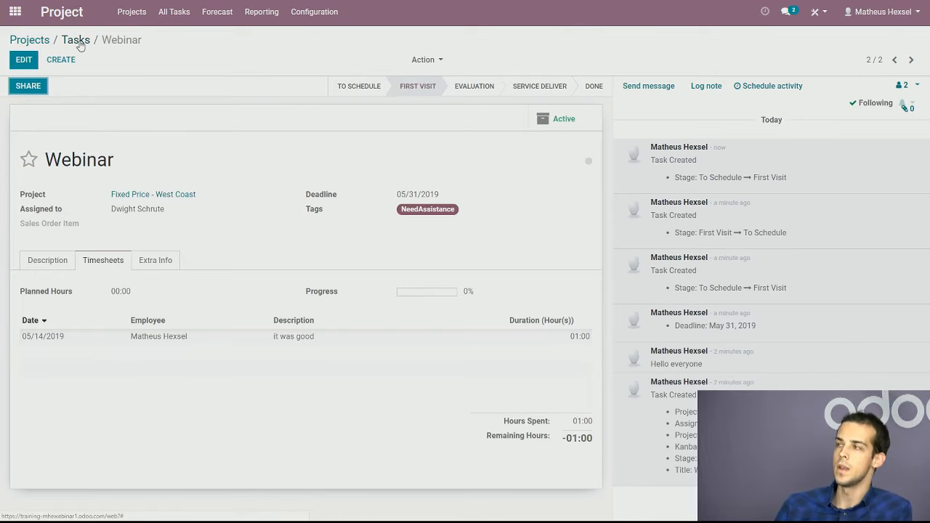
left_click(80, 44)
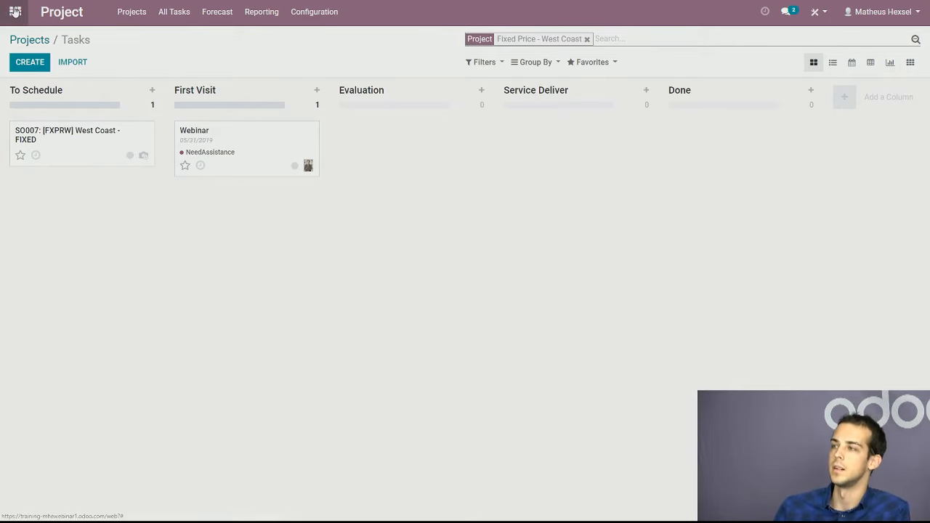
Switch to the Sales app and create a new quotation with an existing customer selected
left_click(14, 11)
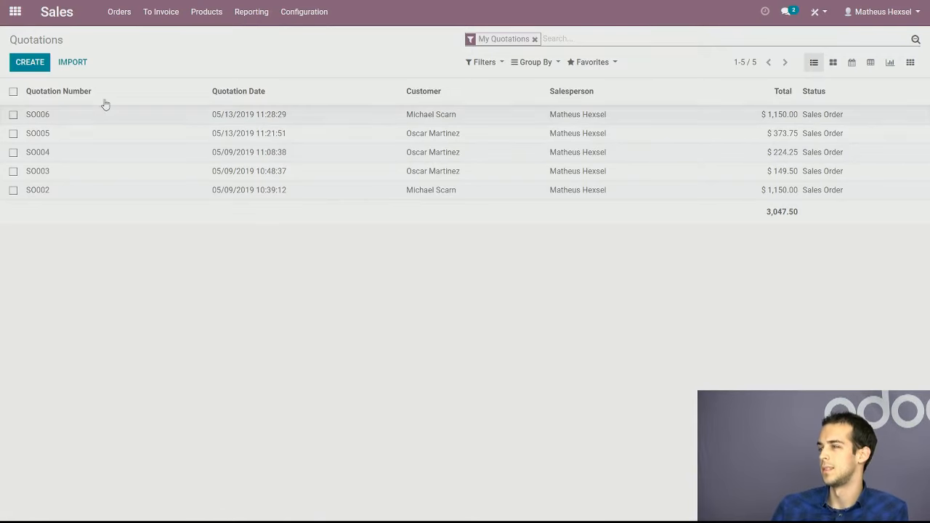
left_click(30, 62)
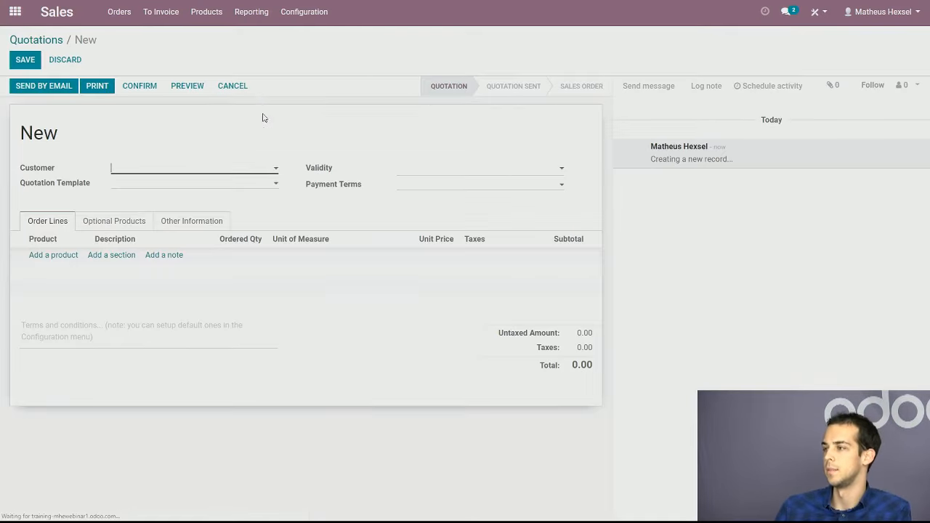
left_click(274, 169)
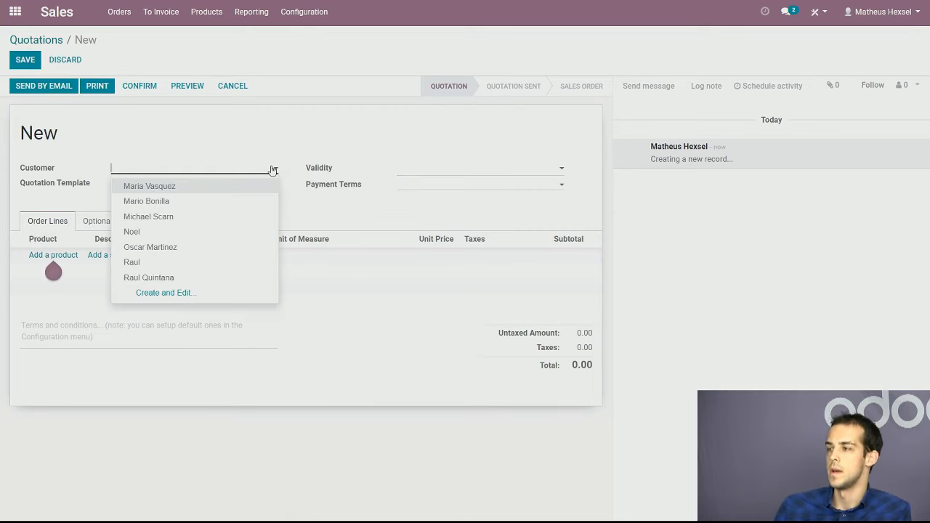
left_click(203, 233)
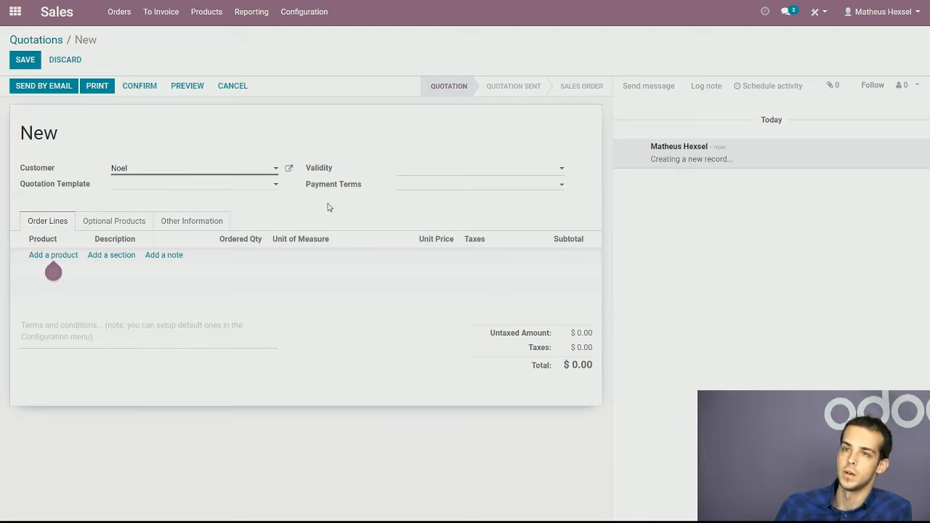
Apply the Hourly Price - Nationwide quotation template and set the payment terms to Immediate Payment
left_click(264, 186)
left_click(289, 229)
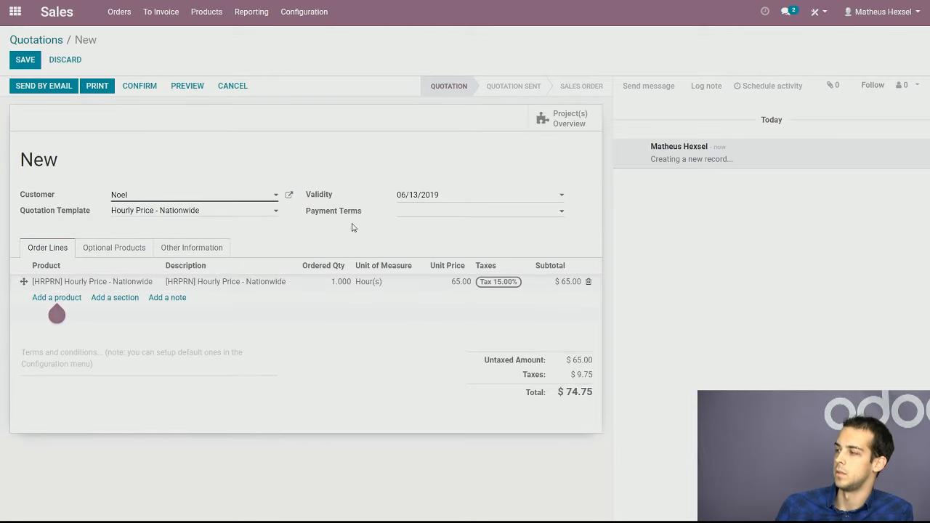
left_click(497, 212)
left_click(481, 229)
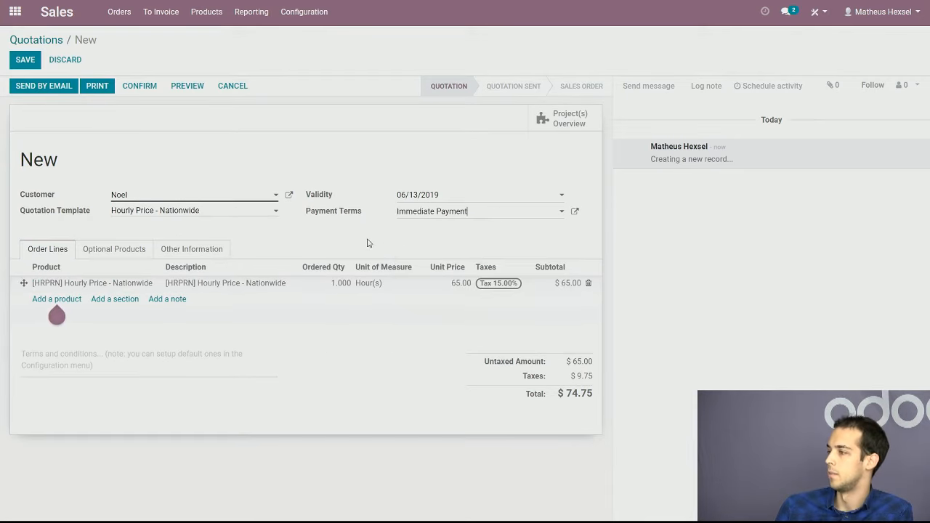
Review the quotation templates and payment terms available for the new quotation
left_click(211, 215)
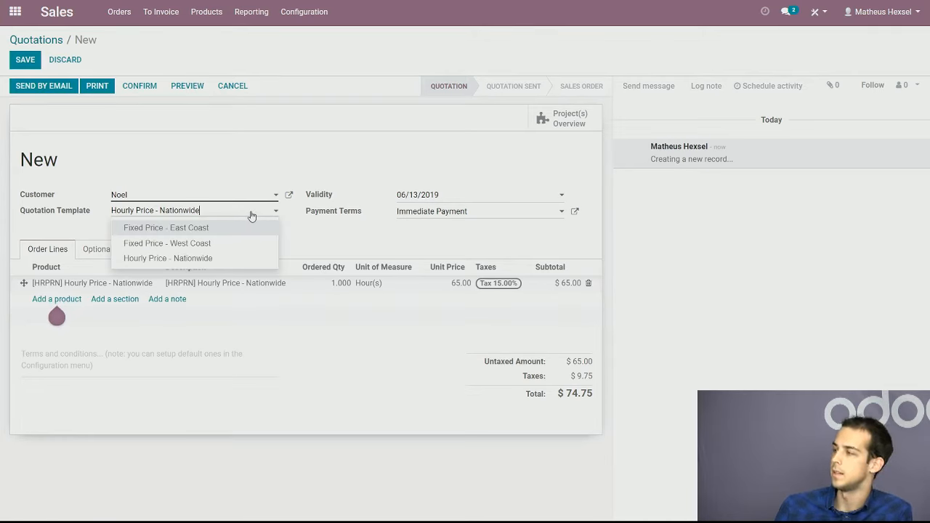
left_click(254, 216)
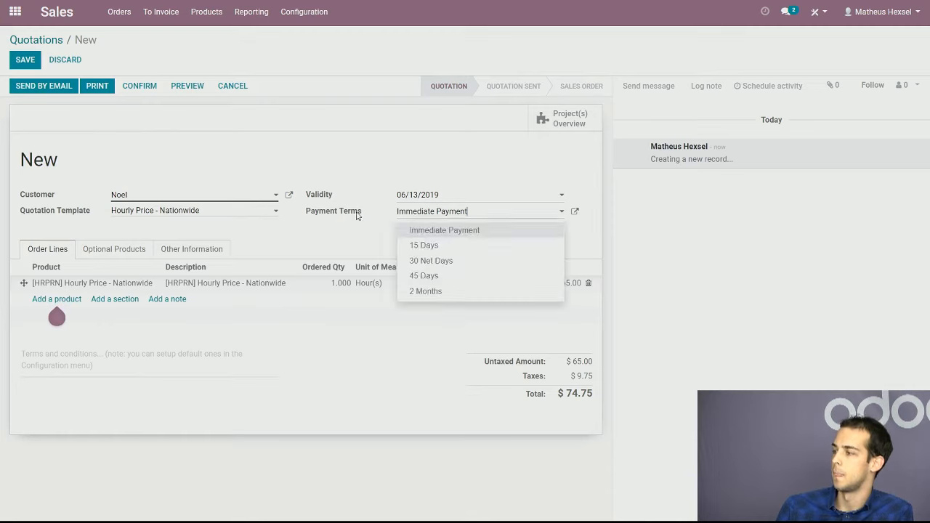
left_click(371, 211)
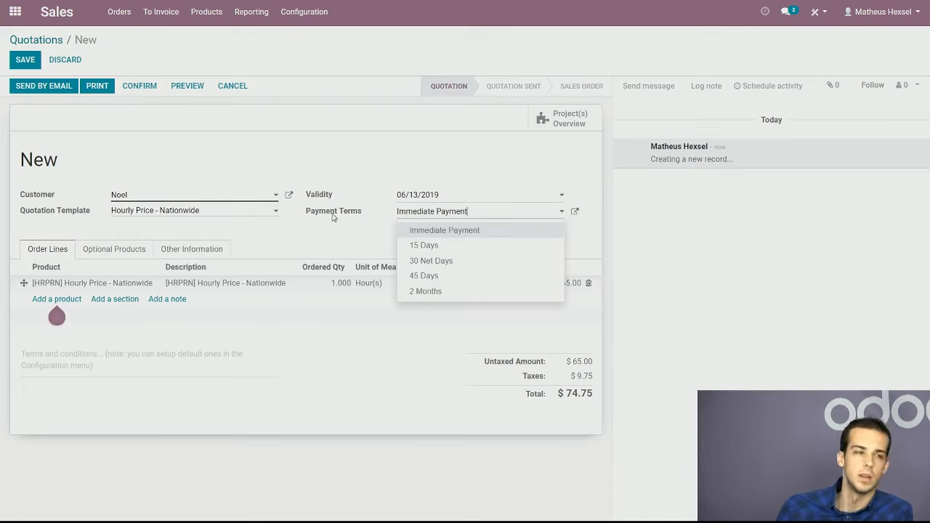
left_click(338, 161)
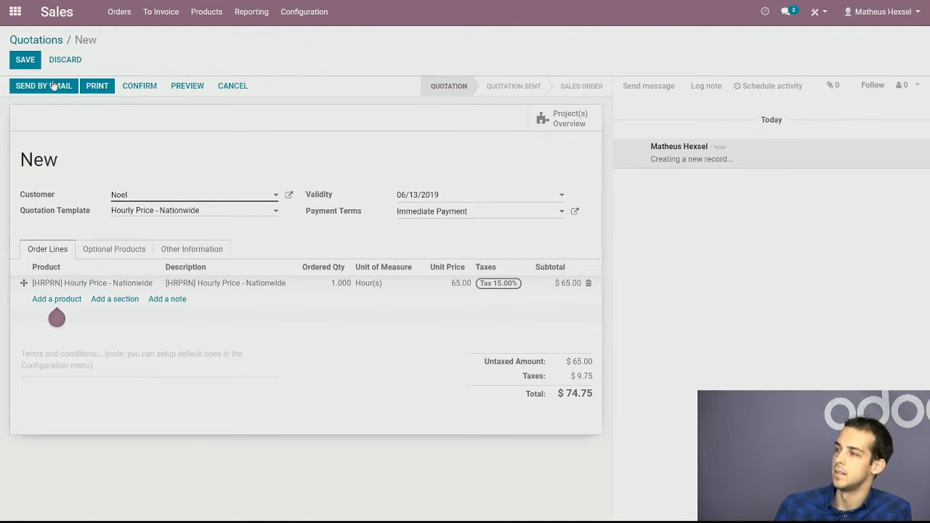
Save the quotation and confirm it as a sales order
left_click(25, 59)
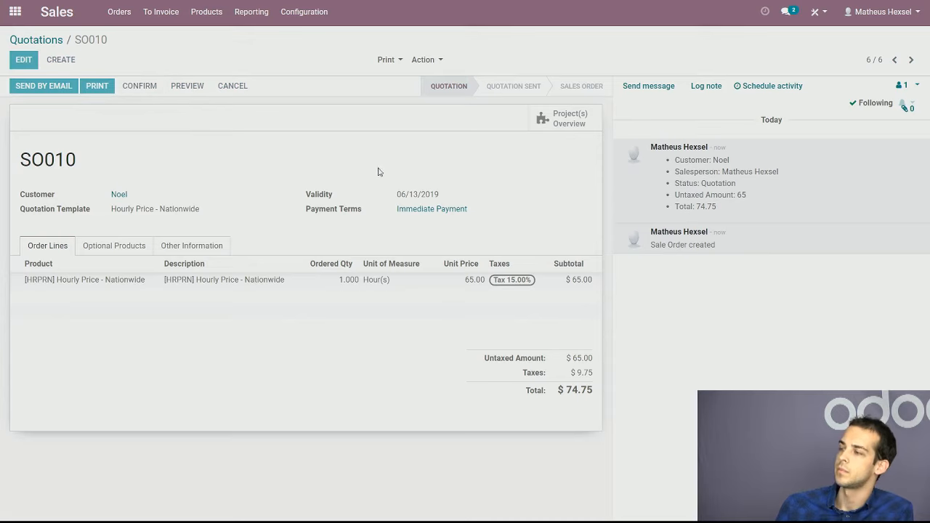
left_click(220, 152)
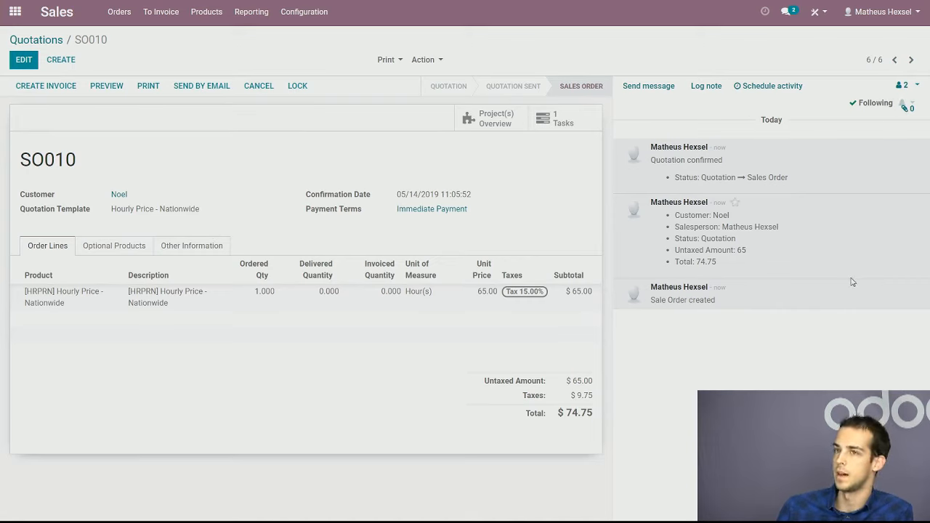
Check the sales order's followers and send them the message "Please pay"
left_click(917, 86)
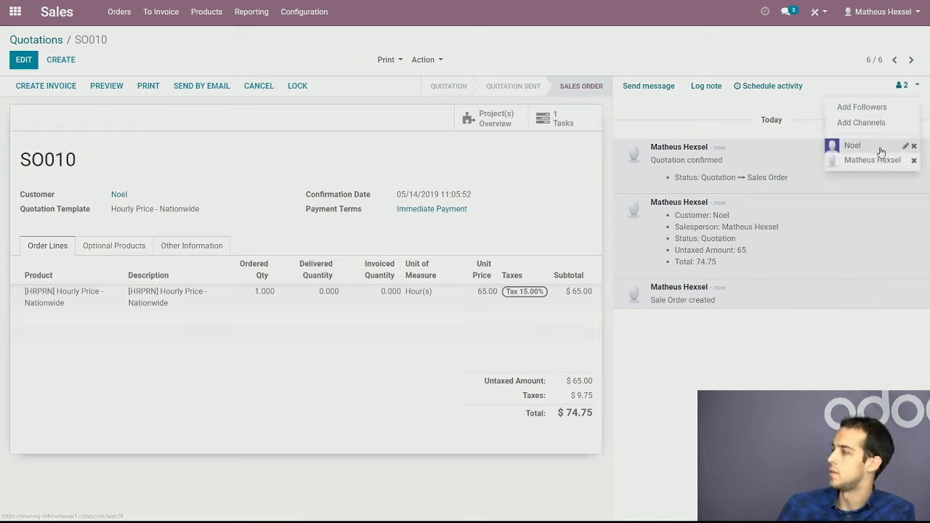
left_click(660, 87)
type("Please pay")
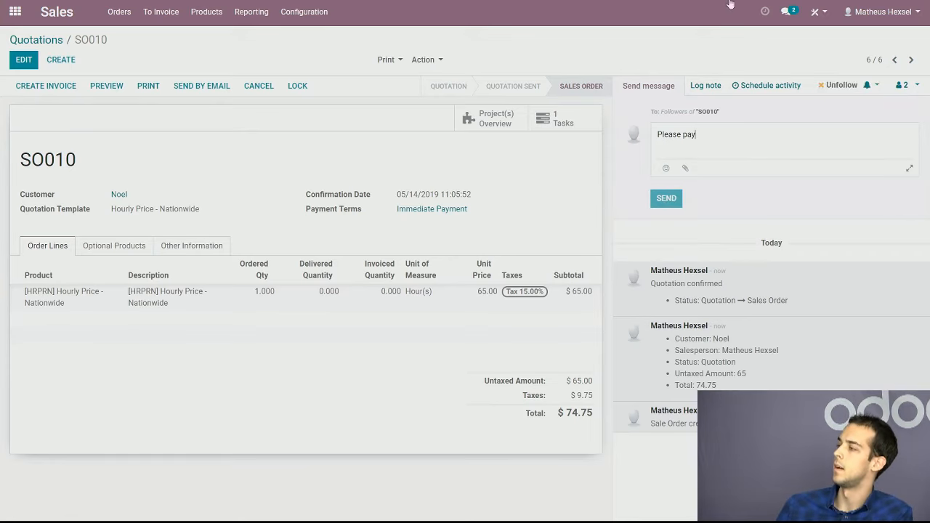
key("ctrl+Return")
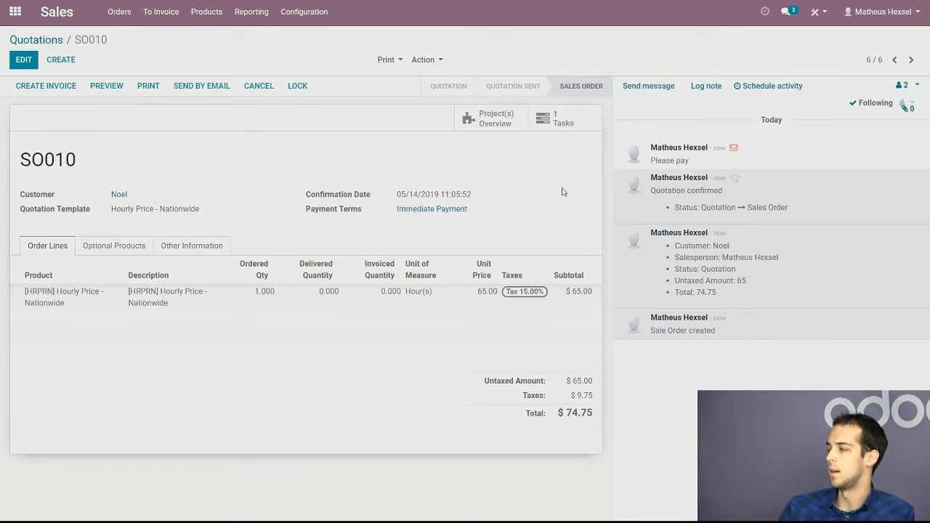
Open the task linked to the sales order and examine its creation log, timesheets, extra info and description
left_click(496, 155)
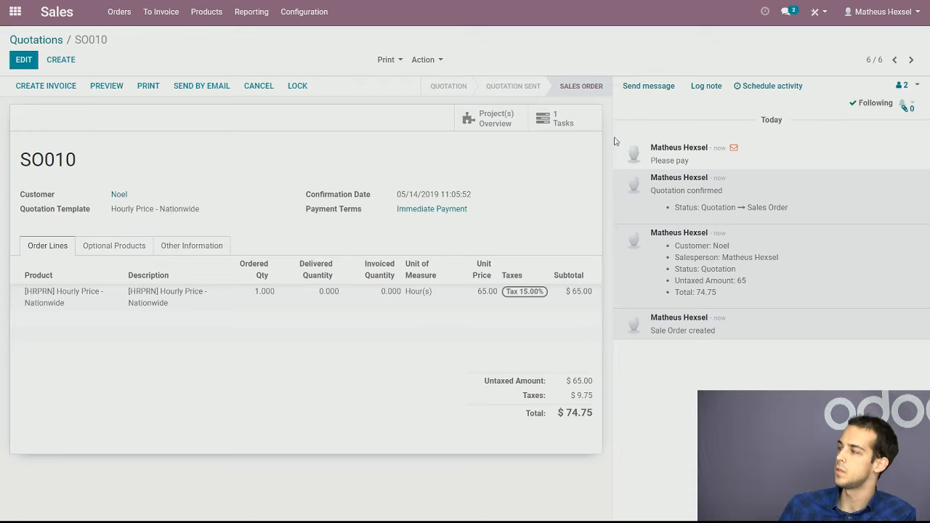
left_click(560, 123)
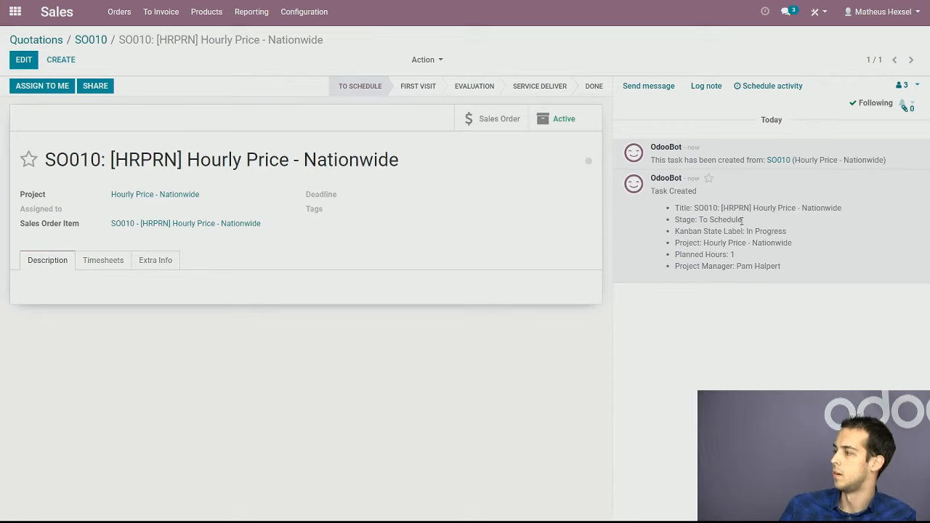
left_click_drag(739, 220, 704, 218)
left_click_drag(849, 209, 656, 211)
left_click(774, 267)
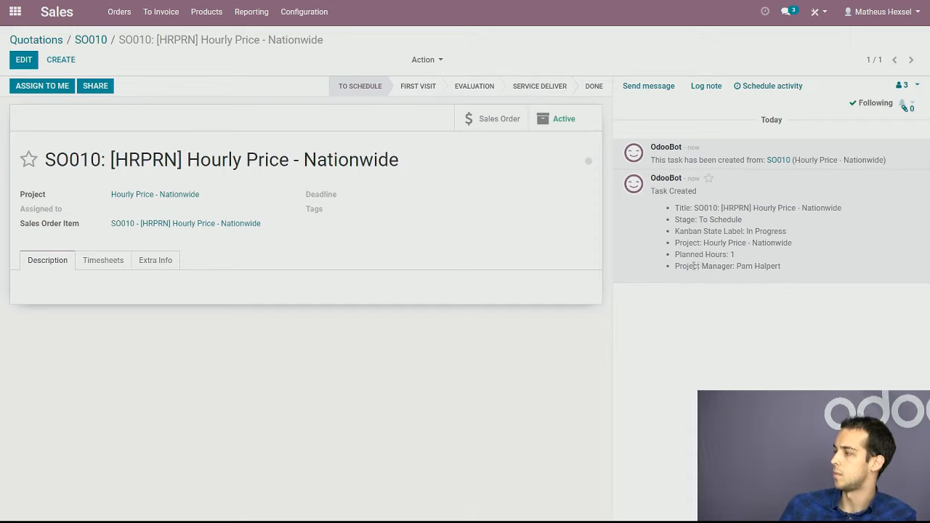
left_click(110, 261)
left_click(164, 270)
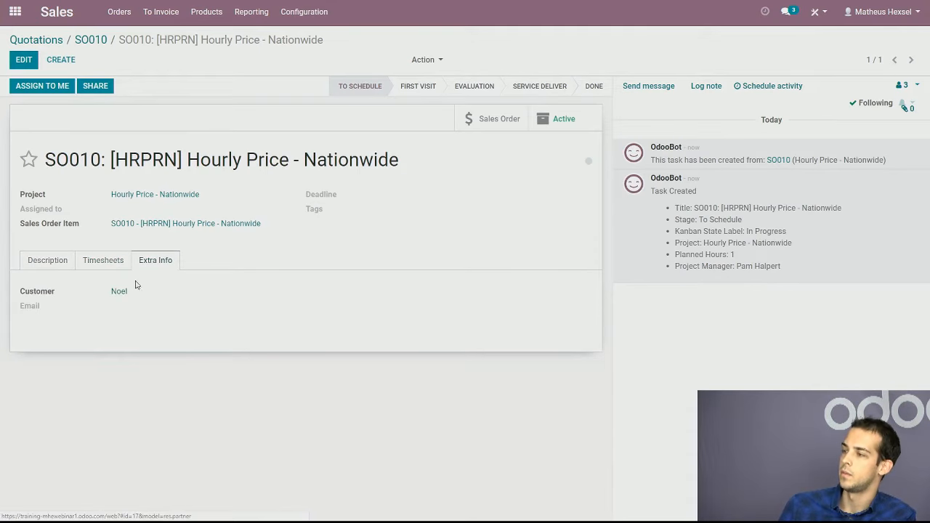
left_click(111, 260)
left_click(56, 266)
Edit the task to assign it to its project manager and set the deadline to 05/31/2019
left_click(24, 59)
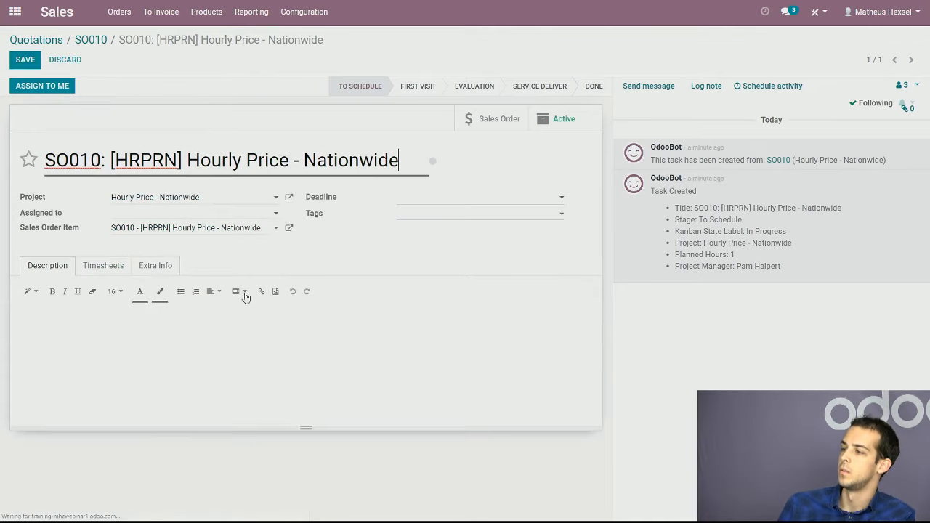
left_click(266, 216)
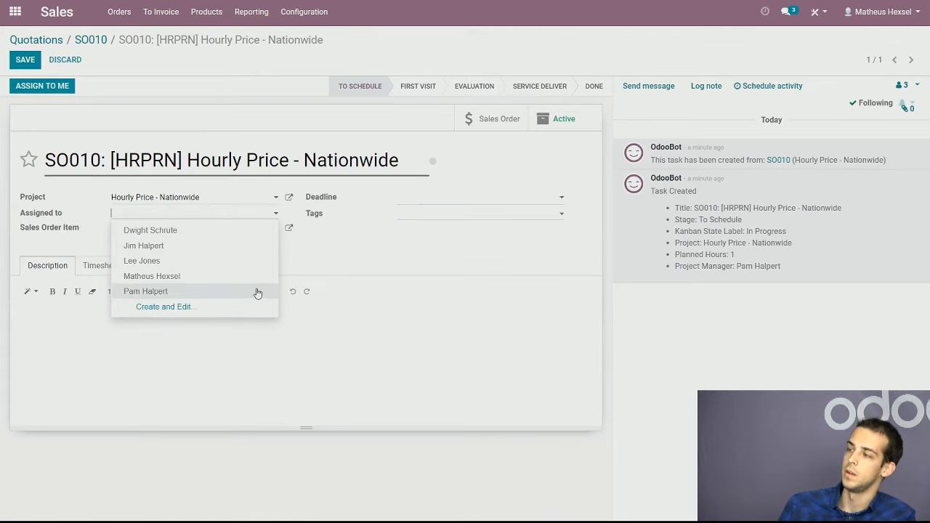
left_click(200, 292)
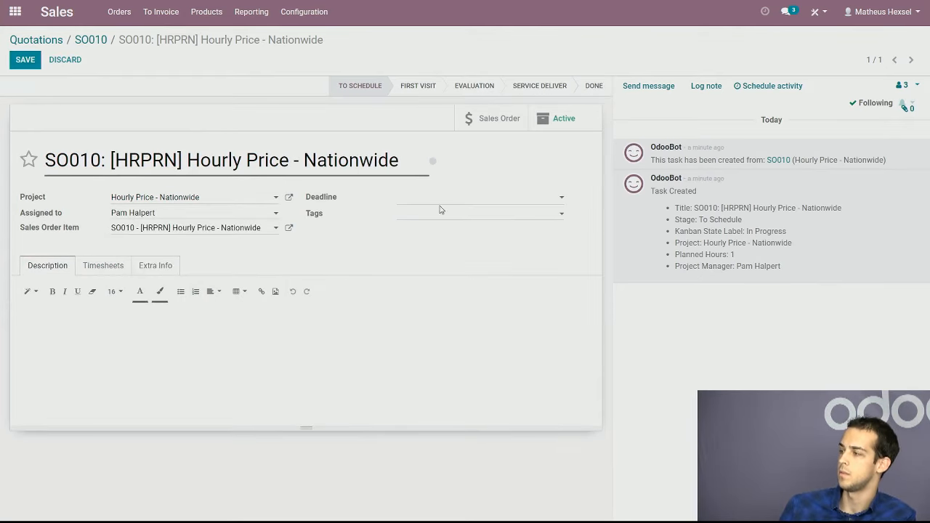
left_click(443, 203)
left_click(512, 318)
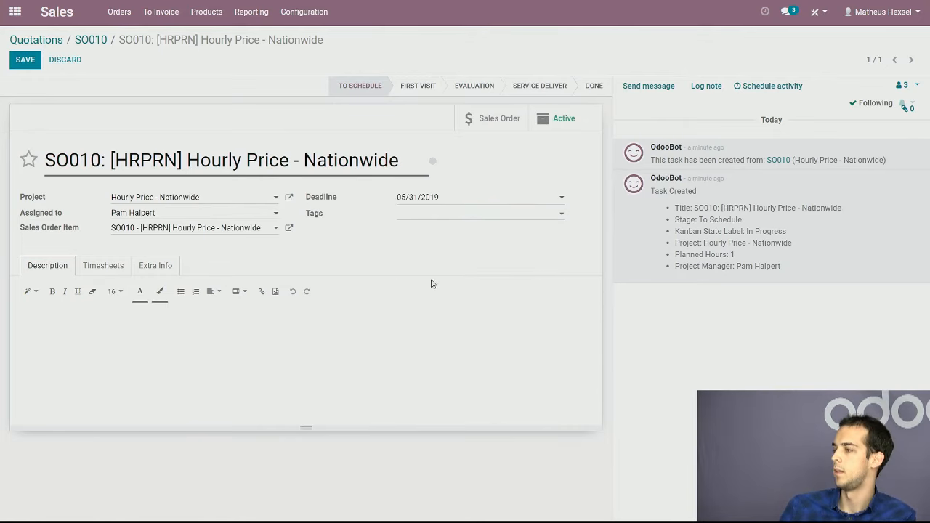
Save the task and start a timesheet line dated 05/14/2019 for the employee assigned to the task
left_click(24, 59)
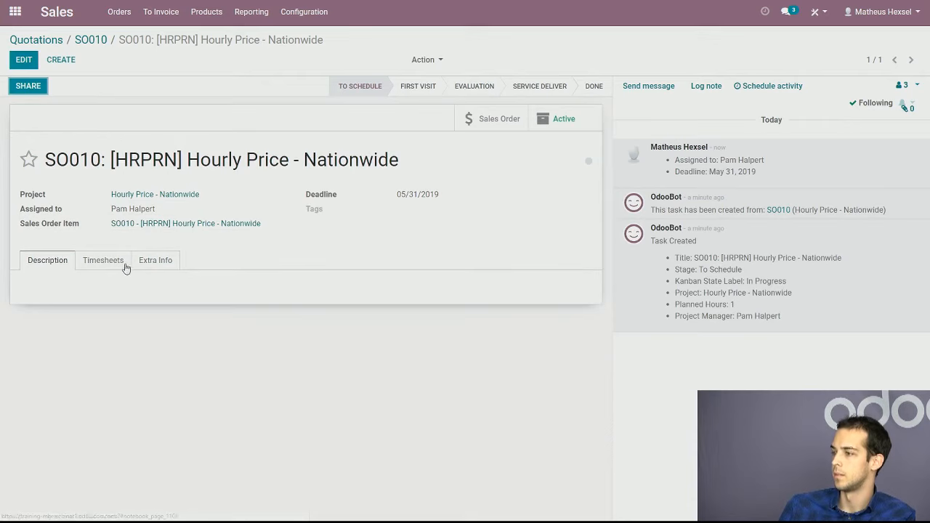
left_click(115, 263)
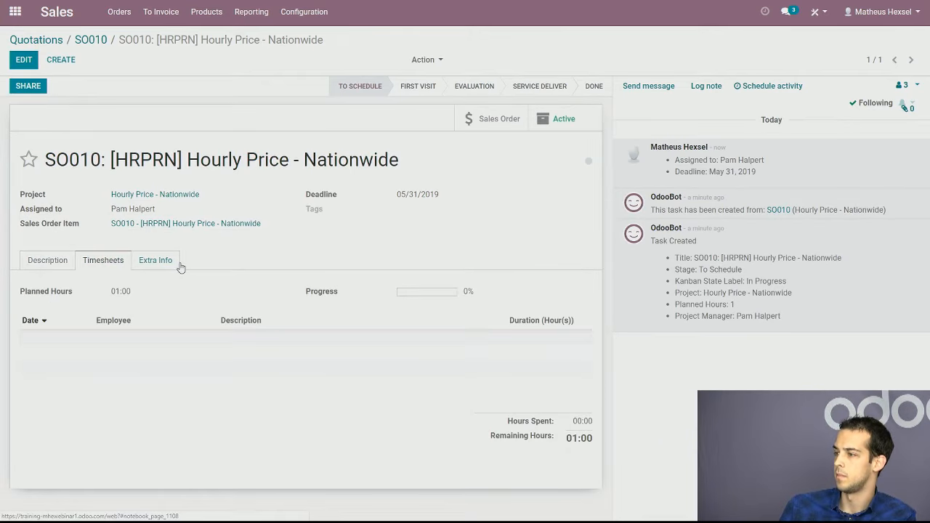
left_click(26, 61)
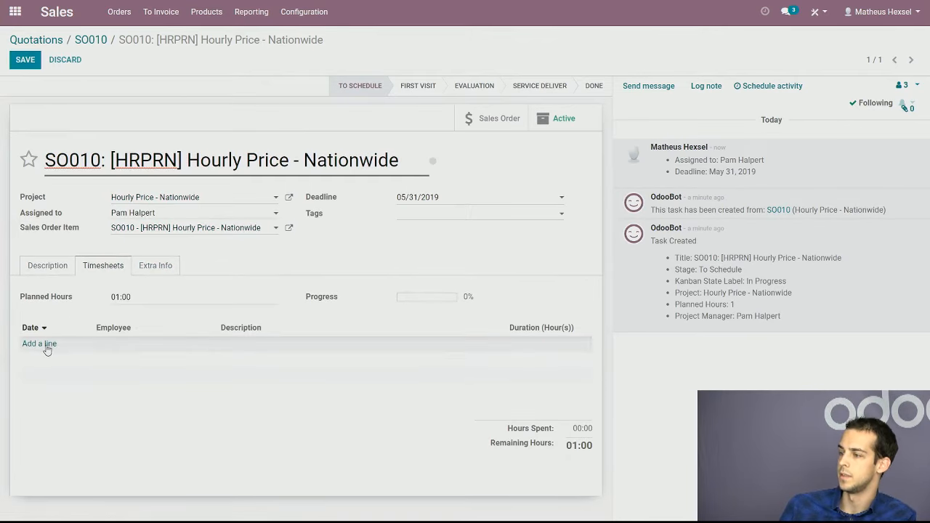
left_click(49, 350)
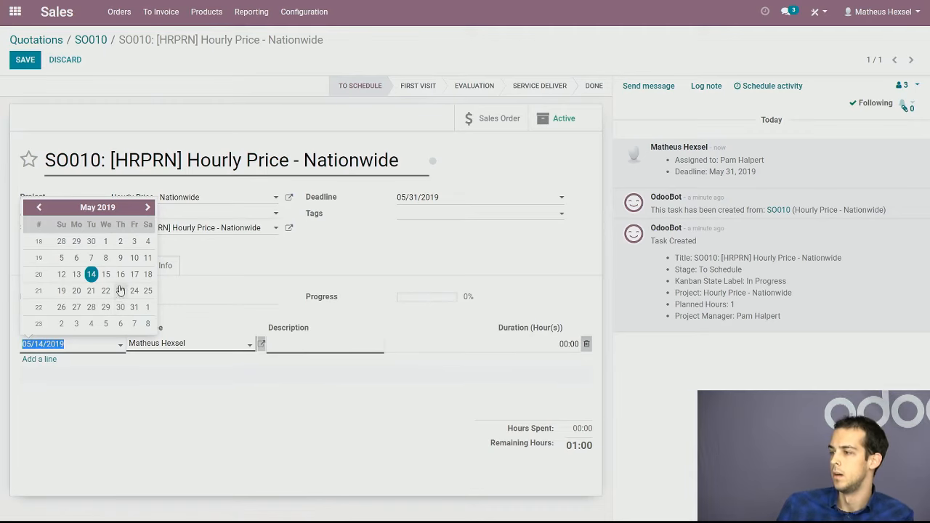
left_click(91, 274)
left_click(246, 346)
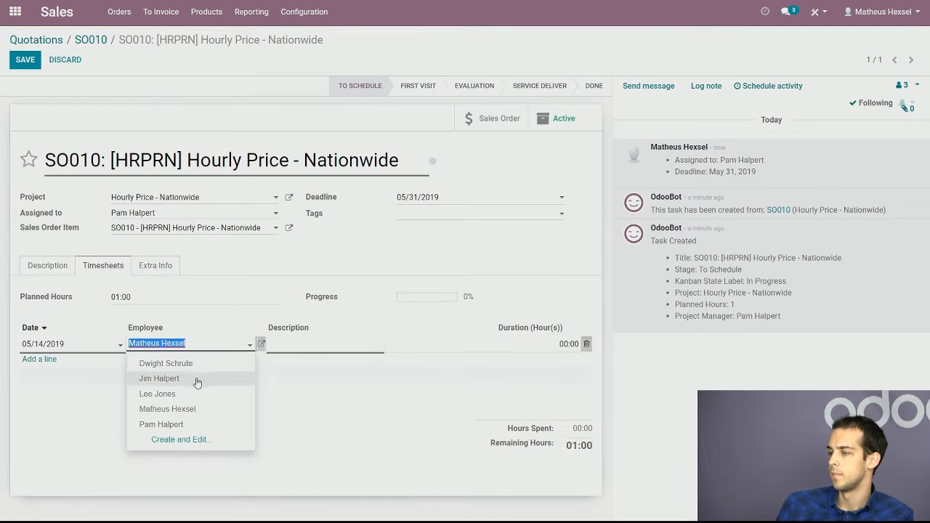
left_click(201, 427)
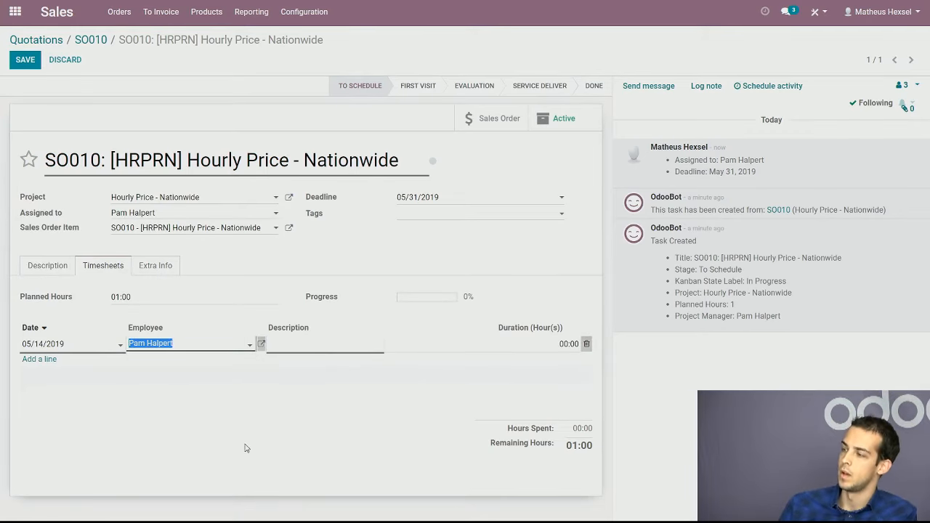
left_click(244, 444)
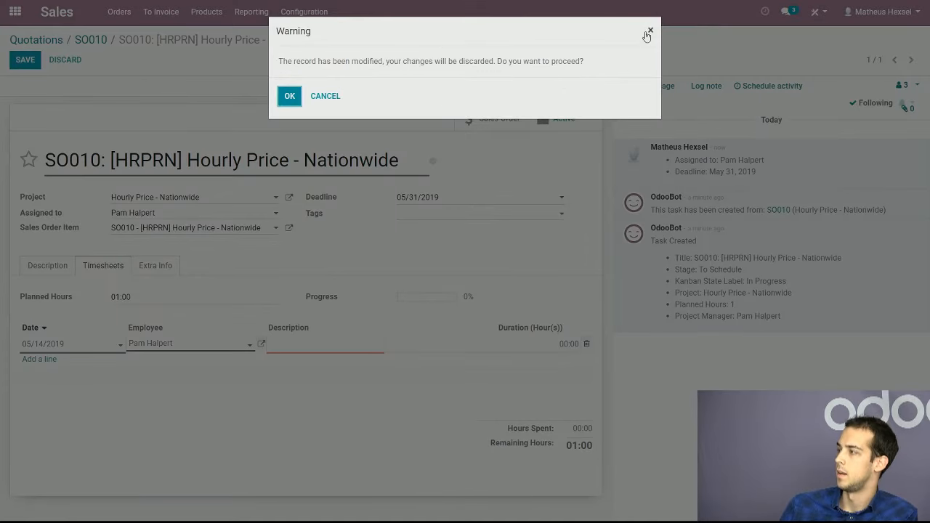
left_click(647, 33)
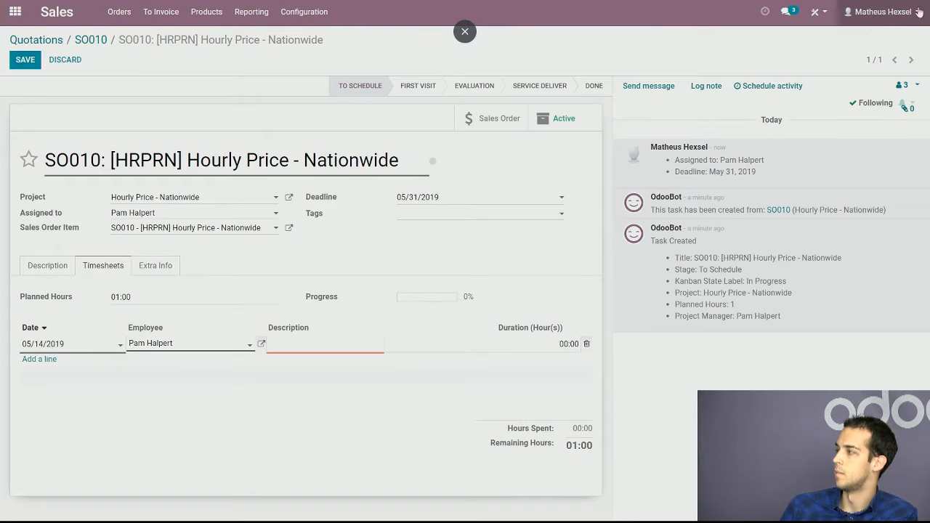
Complete the assigned employee's timesheet line with the description "first visit" and a duration of 3 hours, and save the task
left_click(221, 350)
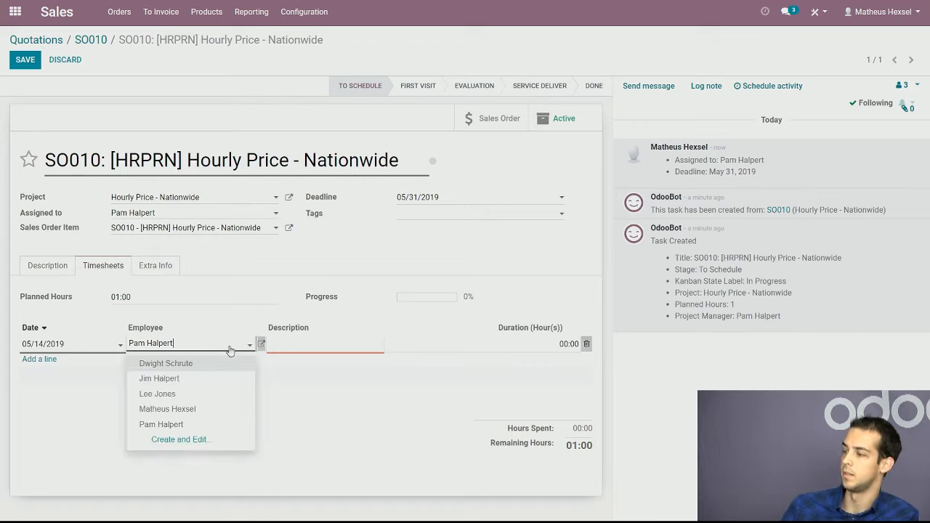
left_click(221, 424)
left_click(320, 347)
type("fir")
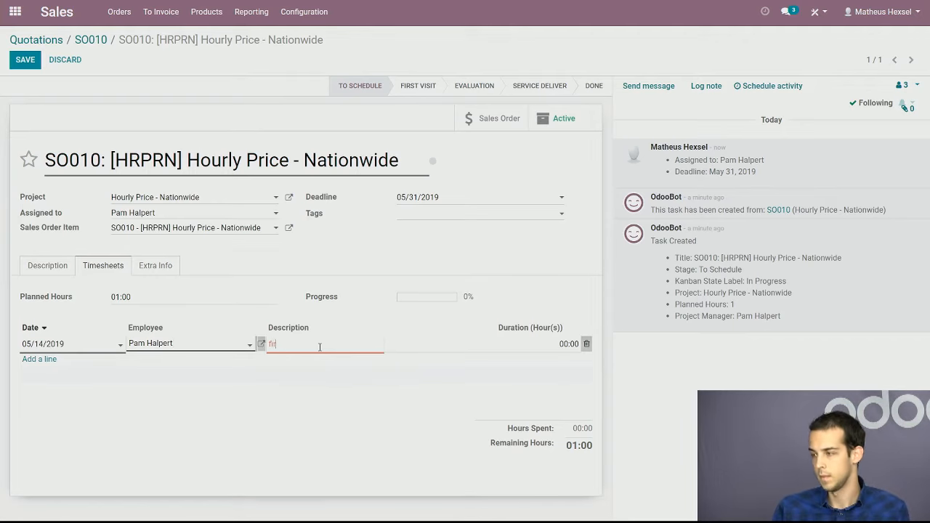
type("st visit")
left_click(554, 346)
type("3")
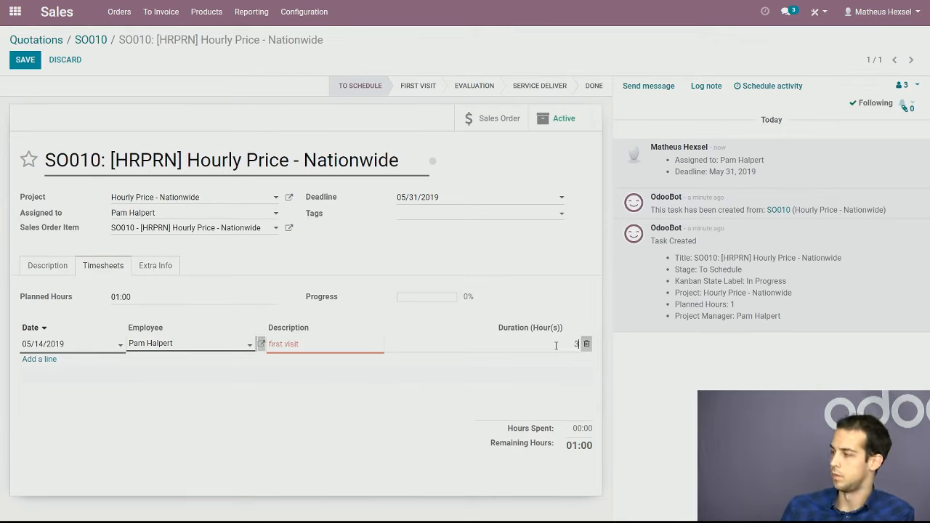
left_click(585, 395)
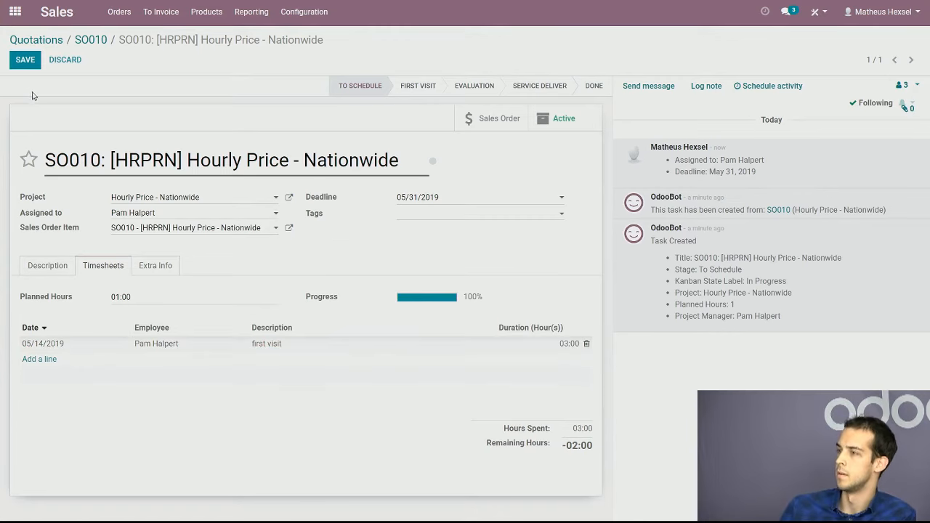
left_click_drag(508, 304, 415, 312)
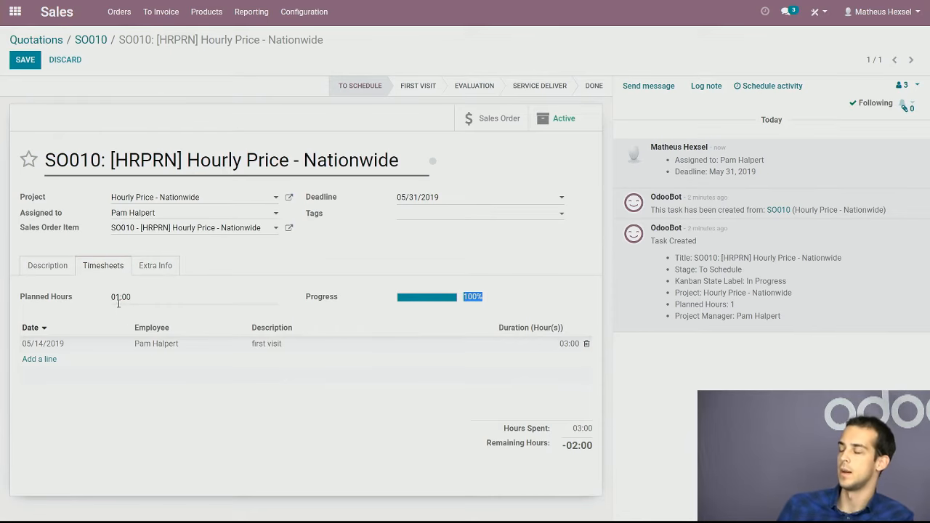
left_click(16, 62)
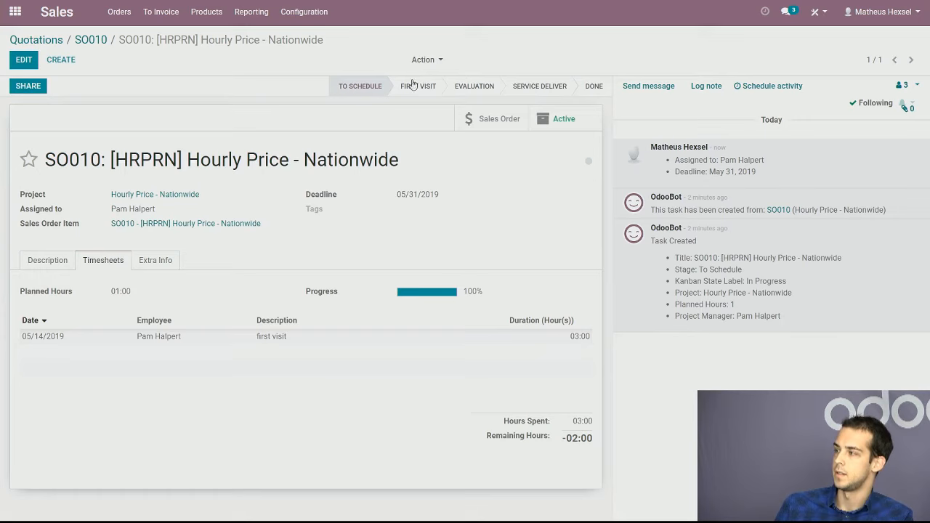
Switch the task between the First Visit and Service Deliver stages, leaving it in Service Deliver, and check the logged stage changes
left_click(417, 86)
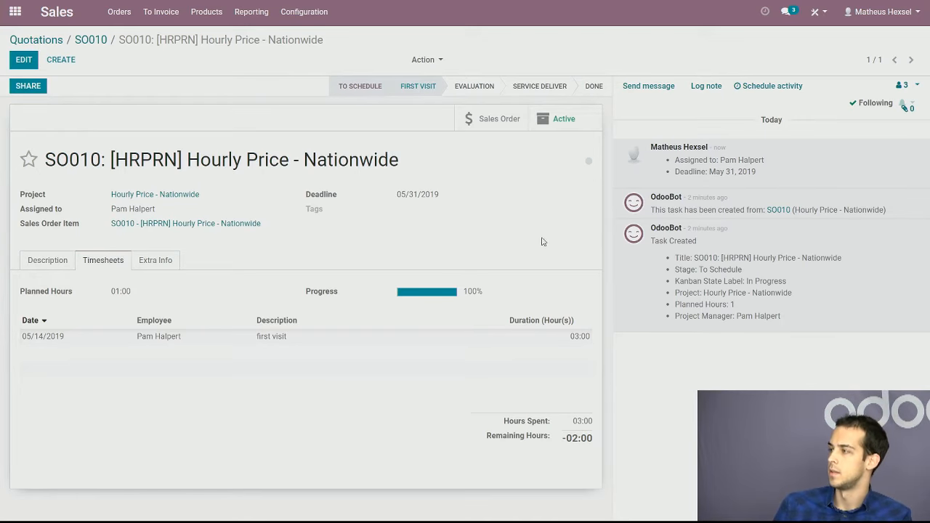
left_click(541, 87)
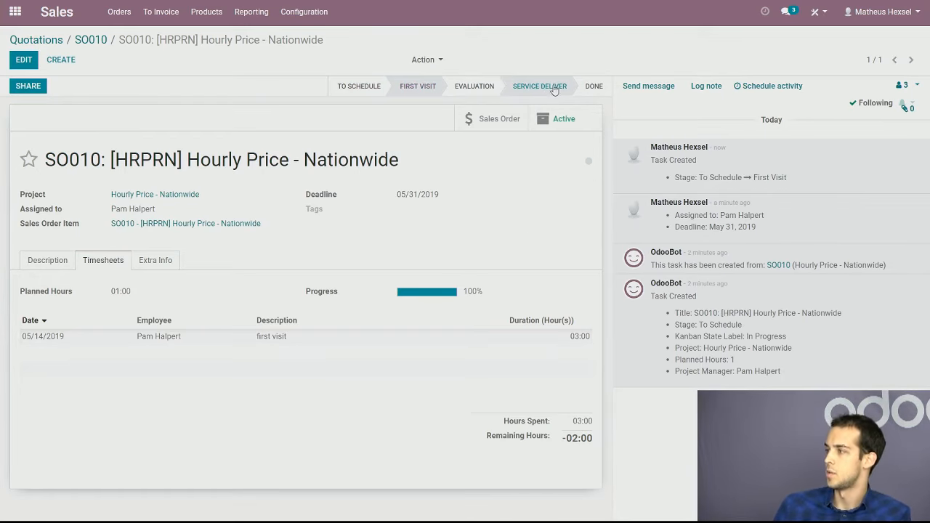
left_click_drag(766, 176, 691, 177)
left_click(764, 172)
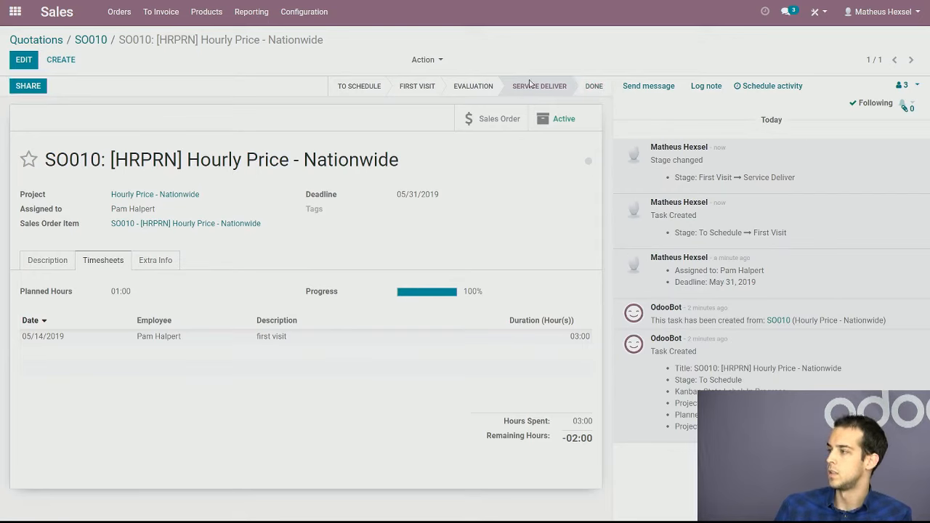
left_click(422, 92)
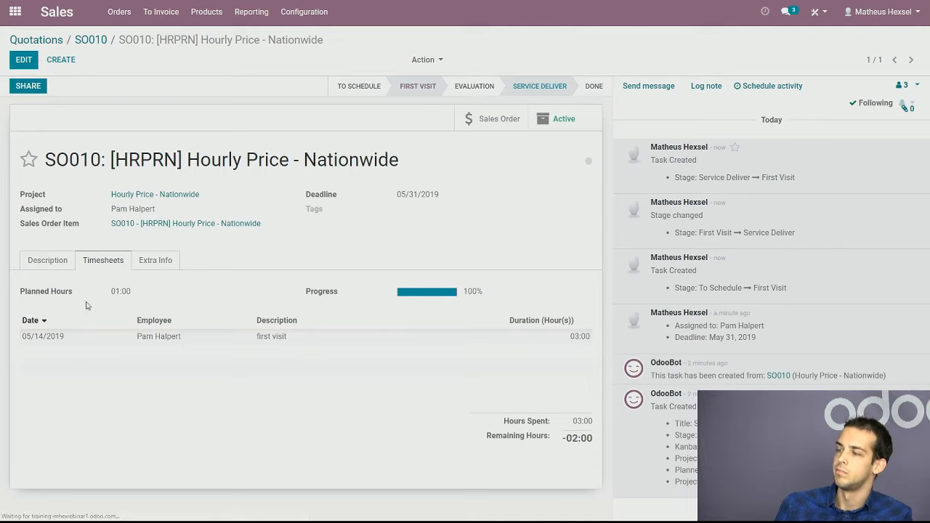
Add a 05/14/2019 timesheet line for the assigned employee with description "second visit" and 2 hours, and save the task
left_click(24, 59)
left_click(47, 364)
left_click(321, 364)
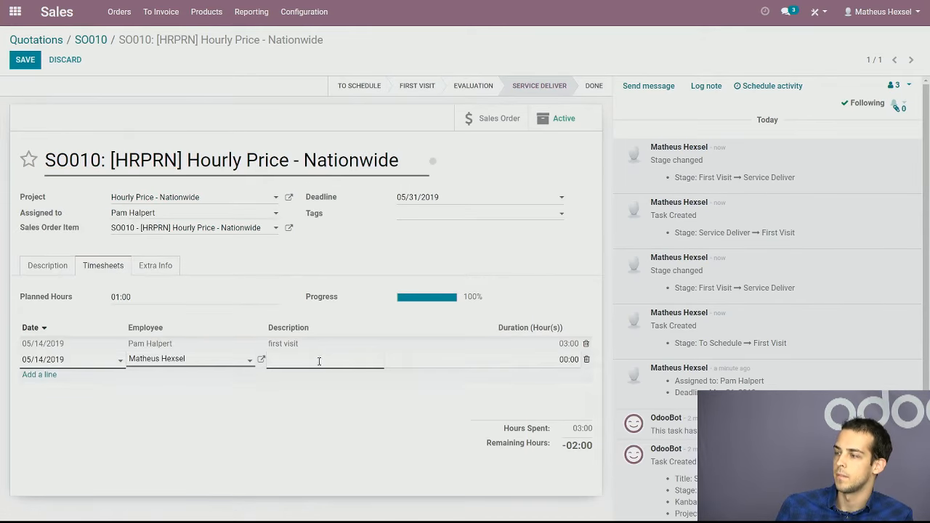
left_click(249, 361)
left_click(208, 441)
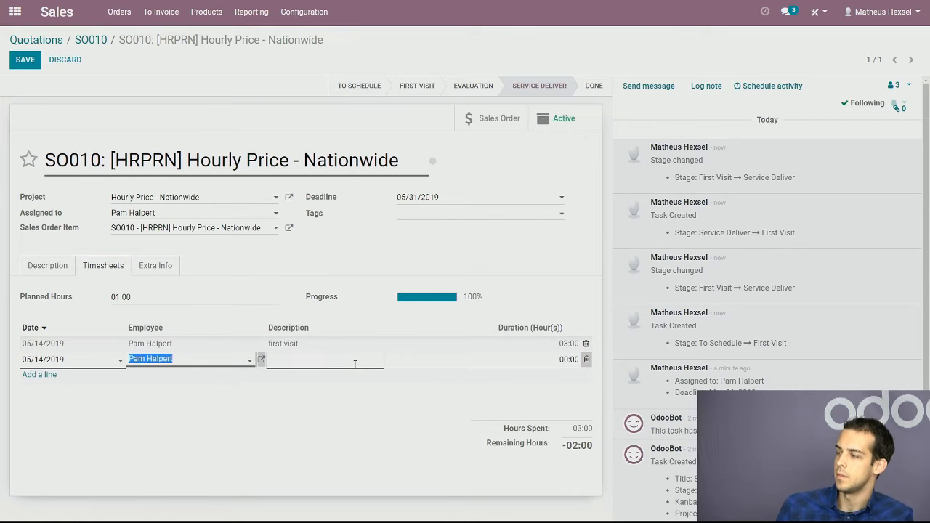
left_click(355, 363)
type("second visit")
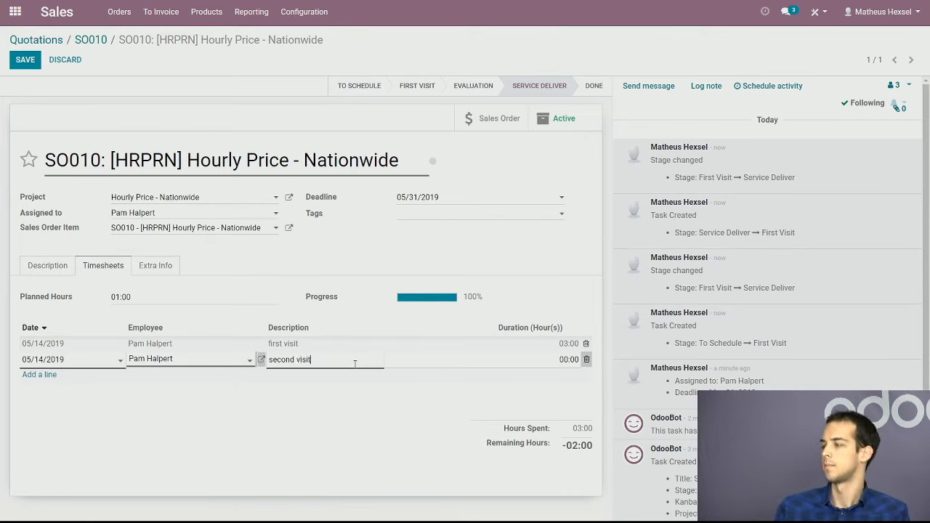
left_click(566, 357)
type("2")
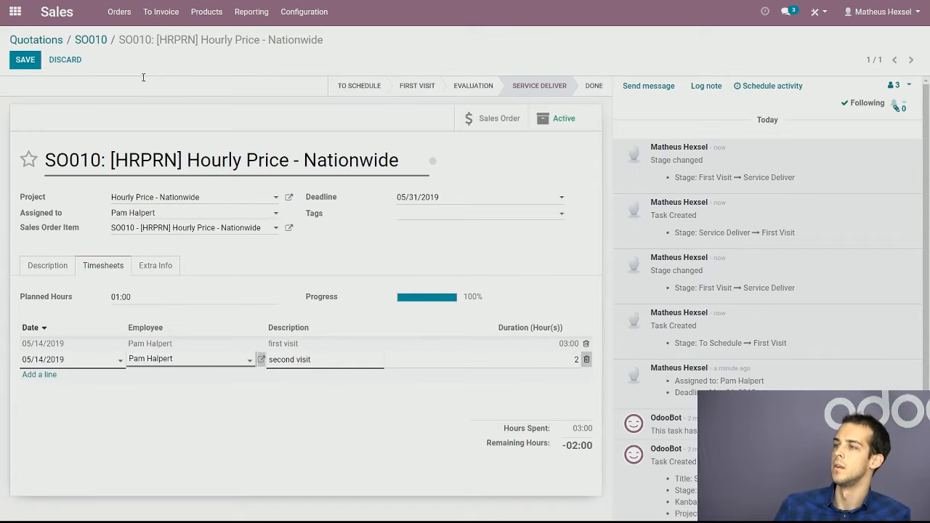
left_click(24, 59)
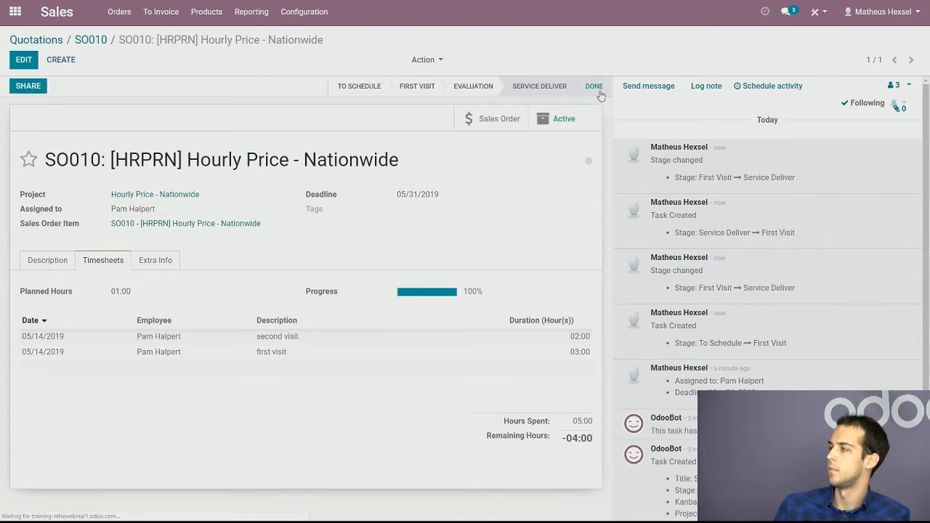
Move the task to the Done stage and check the stage change in its log
left_click(594, 86)
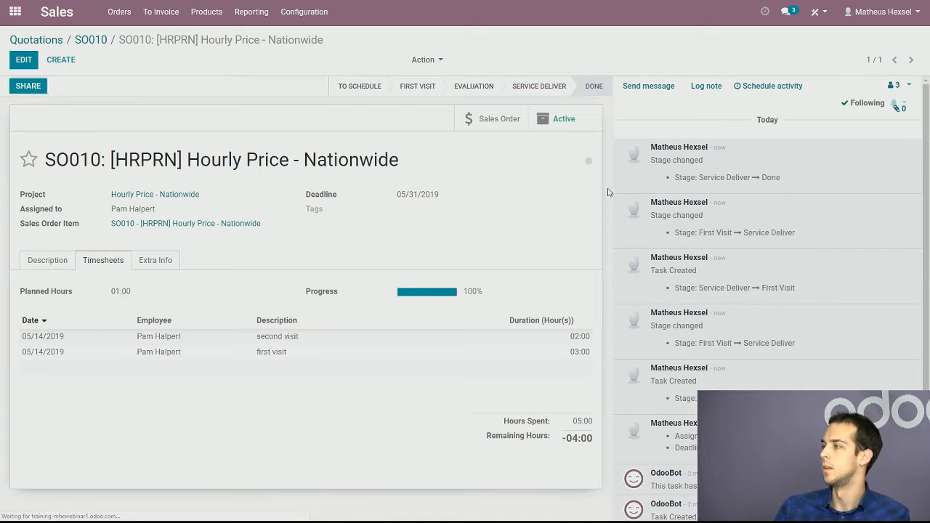
double_click(773, 178)
left_click(704, 233)
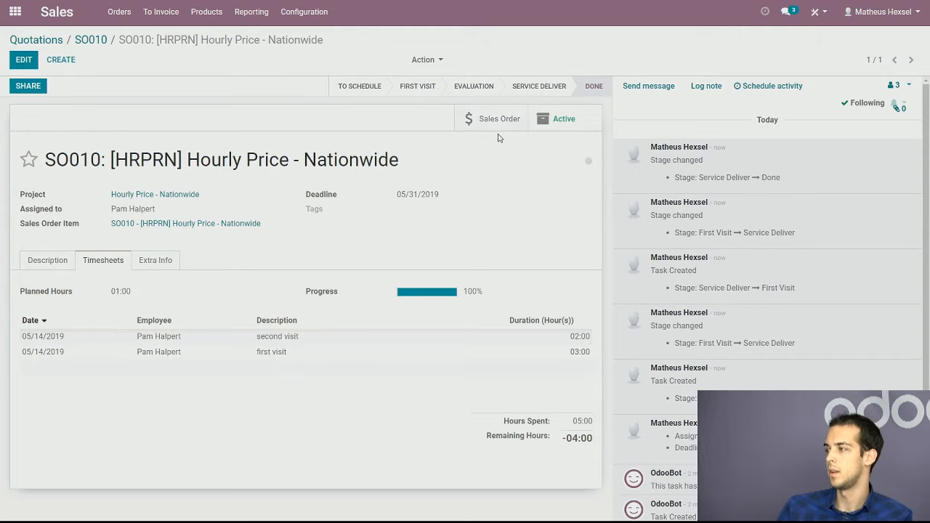
Open the task's sales order, create and view an invoice for its invoiceable lines, and check the invoice total
left_click(497, 128)
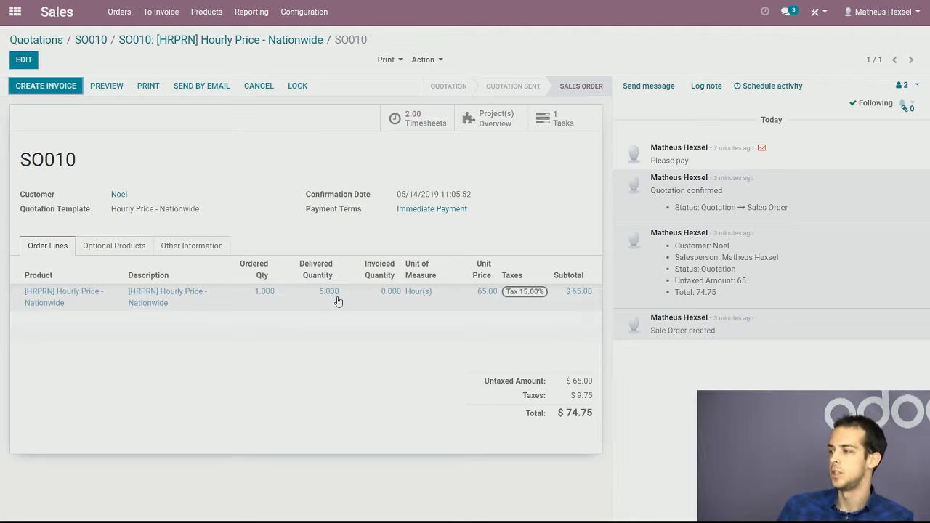
left_click(63, 91)
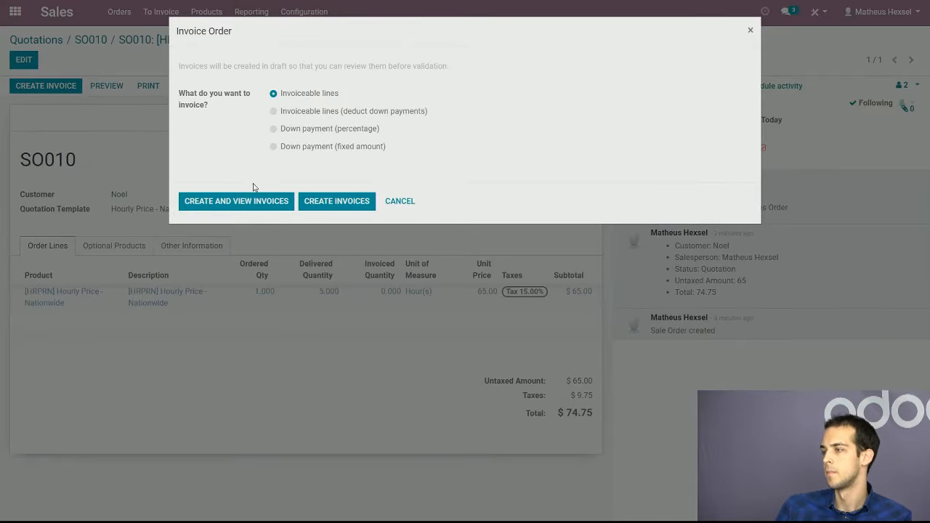
left_click(253, 202)
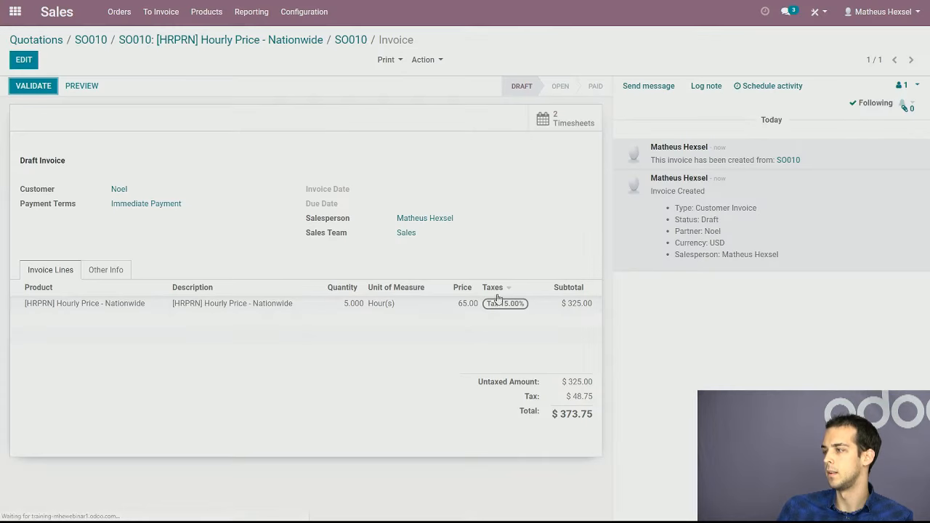
left_click_drag(594, 419, 556, 416)
left_click(584, 418)
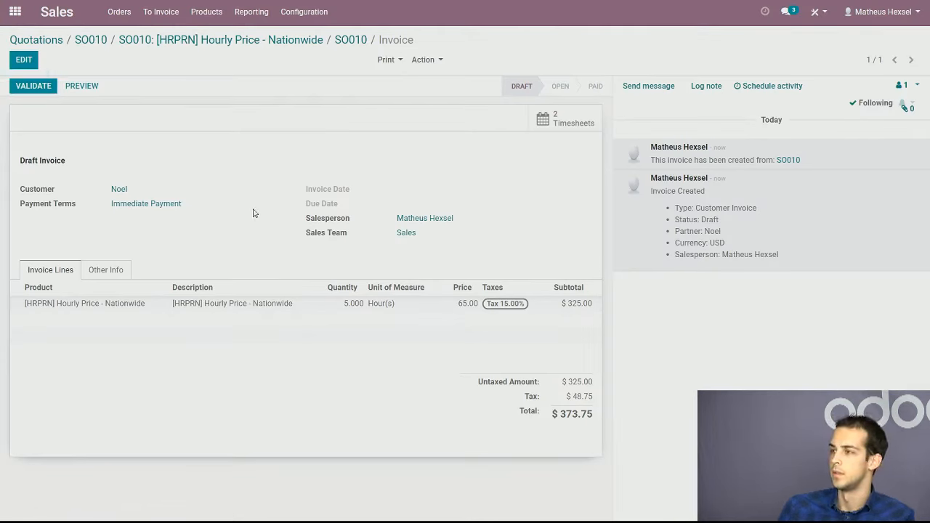
Validate the draft invoice and register a $373.75 payment in the Bank (USD) journal dated 05/14/2019
left_click(33, 86)
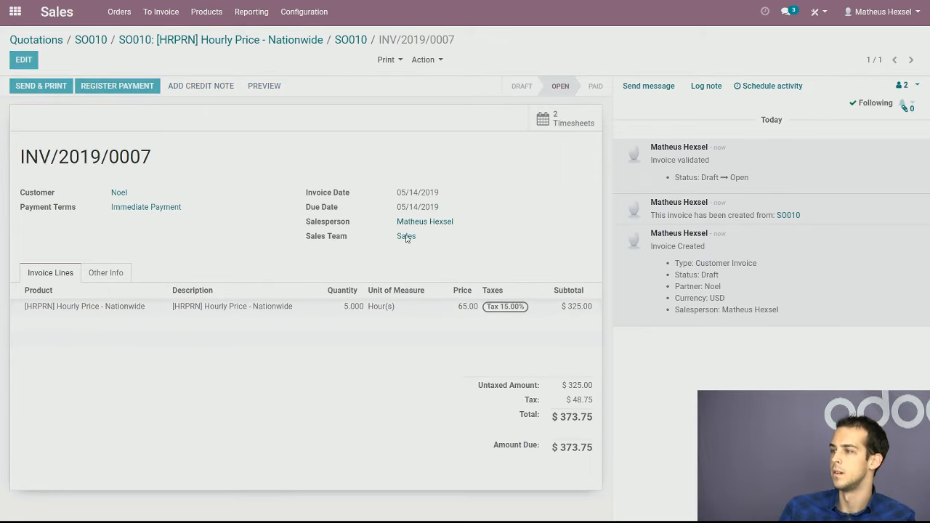
left_click(117, 86)
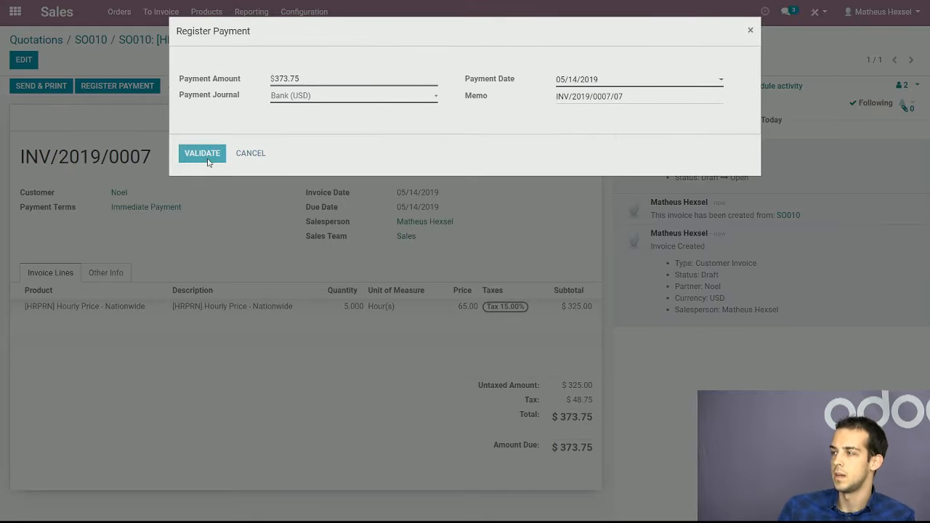
left_click(202, 153)
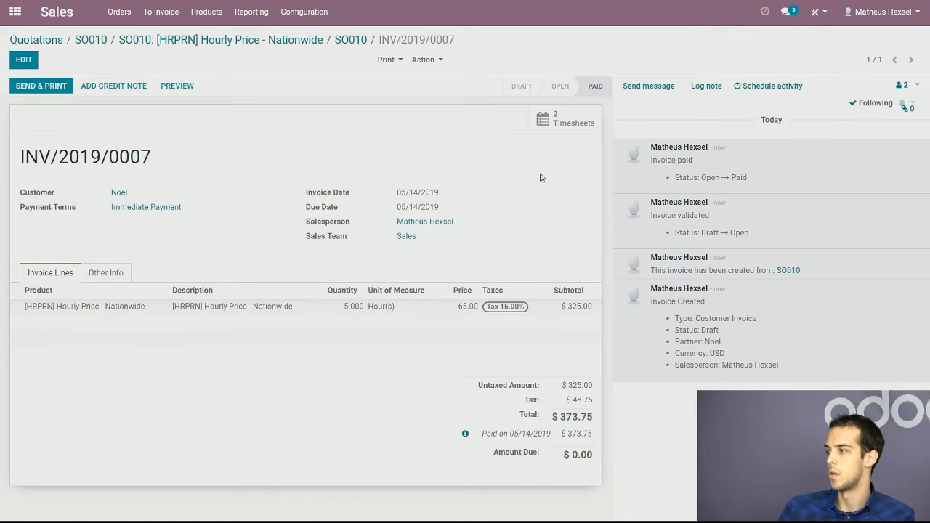
Review the timesheet entries linked to the paid invoice and return to the Hourly Price - Nationwide task
left_click(570, 122)
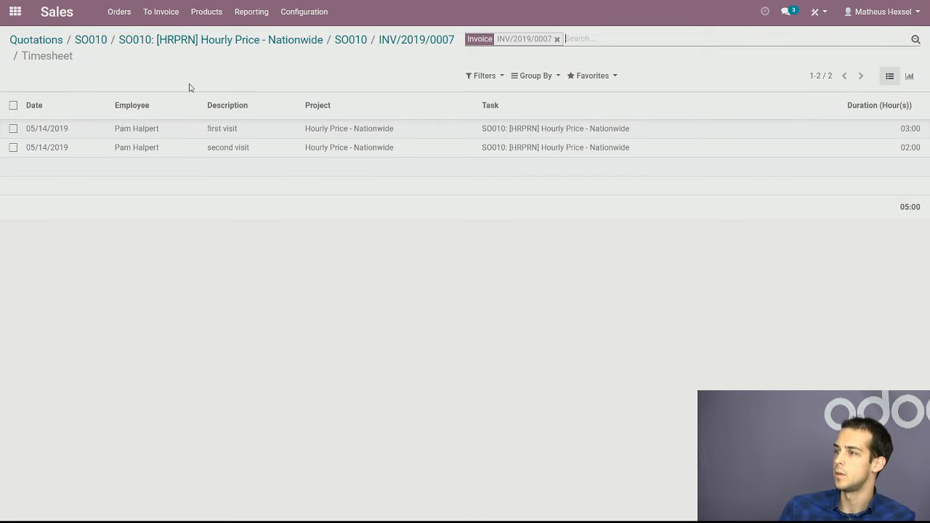
left_click(194, 129)
left_click(399, 300)
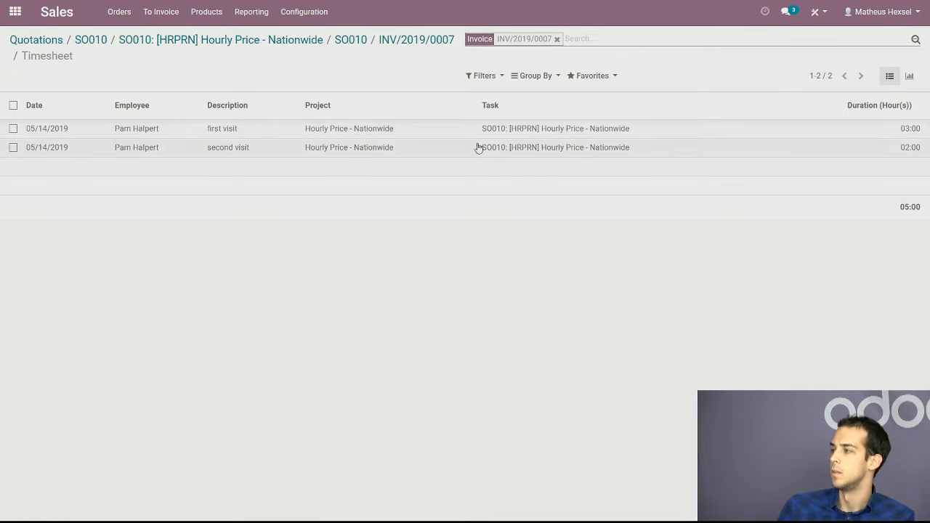
left_click(294, 42)
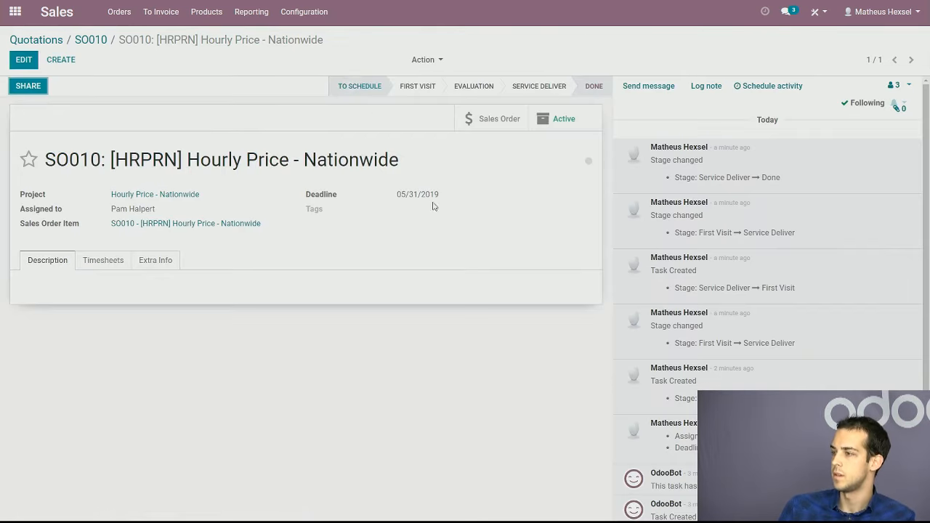
Open the task's sales order, review its timesheet entries as a list, and return to the SO010 order
left_click(492, 119)
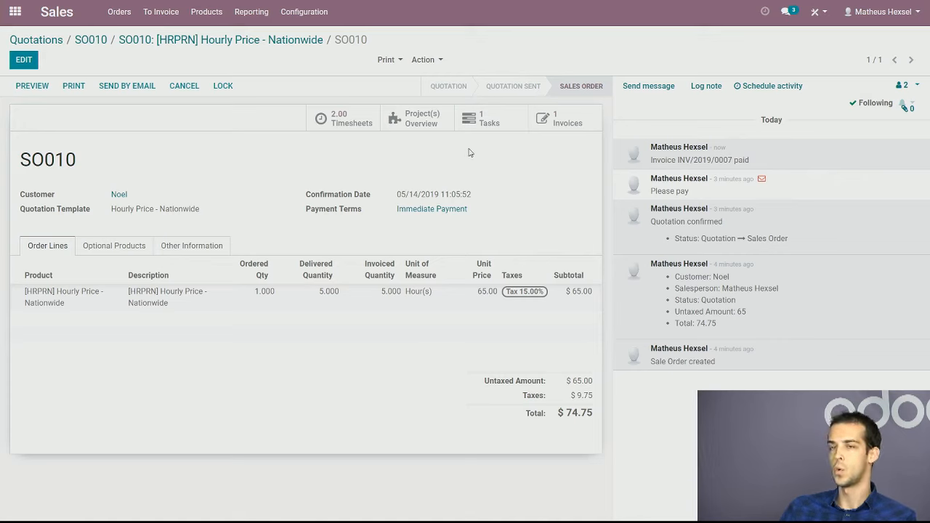
left_click(381, 179)
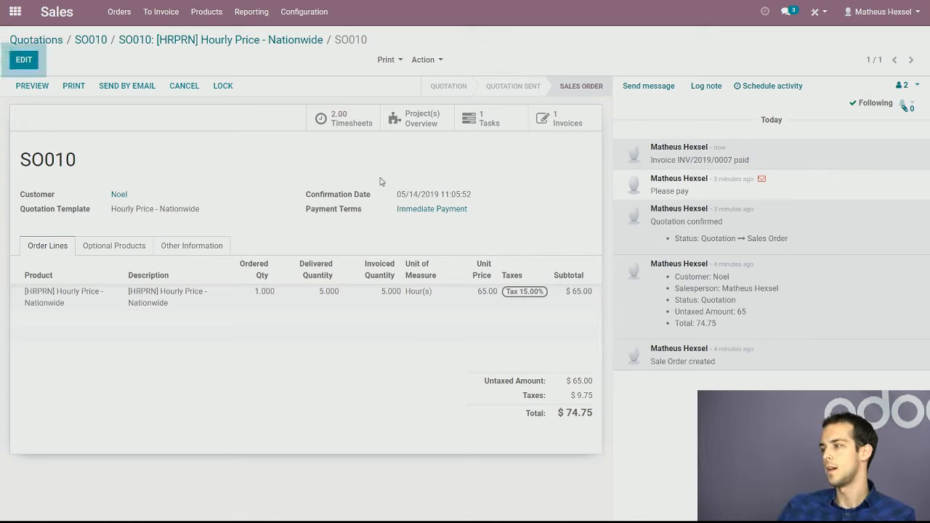
left_click(340, 120)
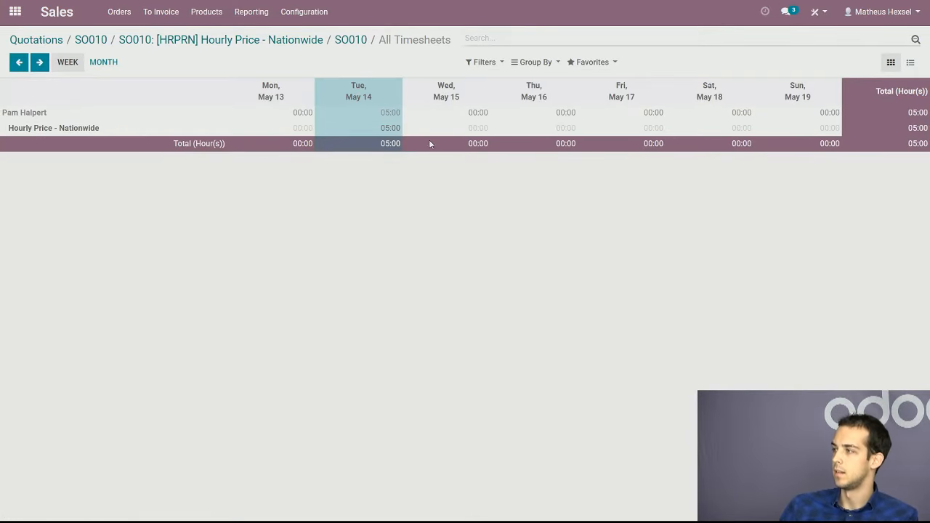
left_click(909, 63)
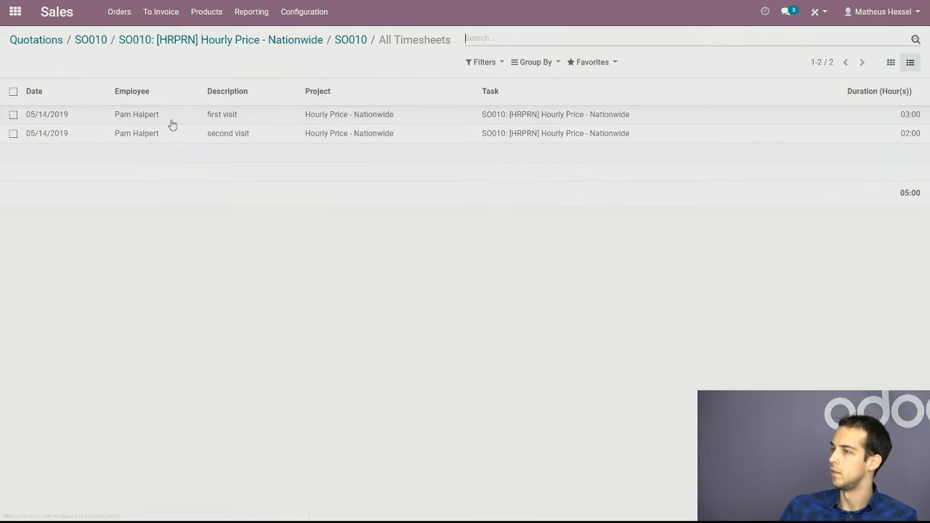
left_click(296, 41)
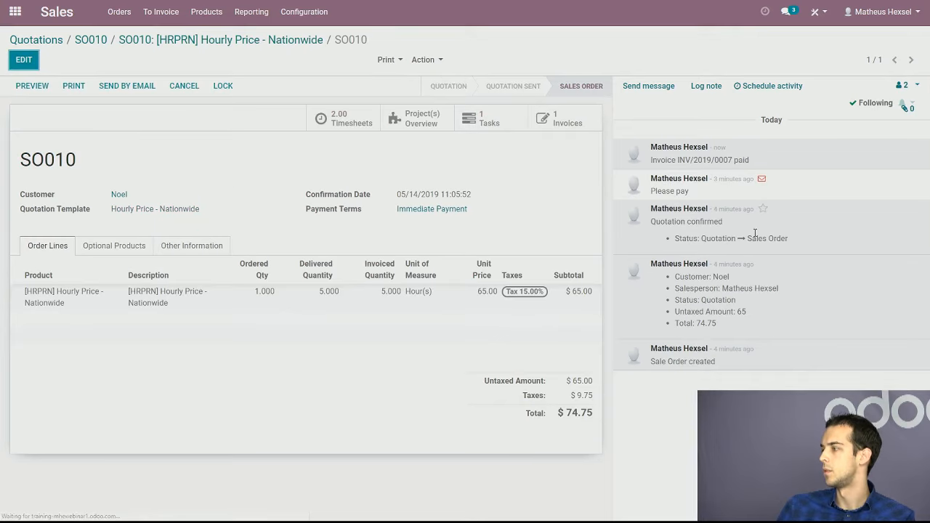
Review the order's paid invoice and the SO010 message log, ending on invoice INV/2019/0007
left_click(570, 121)
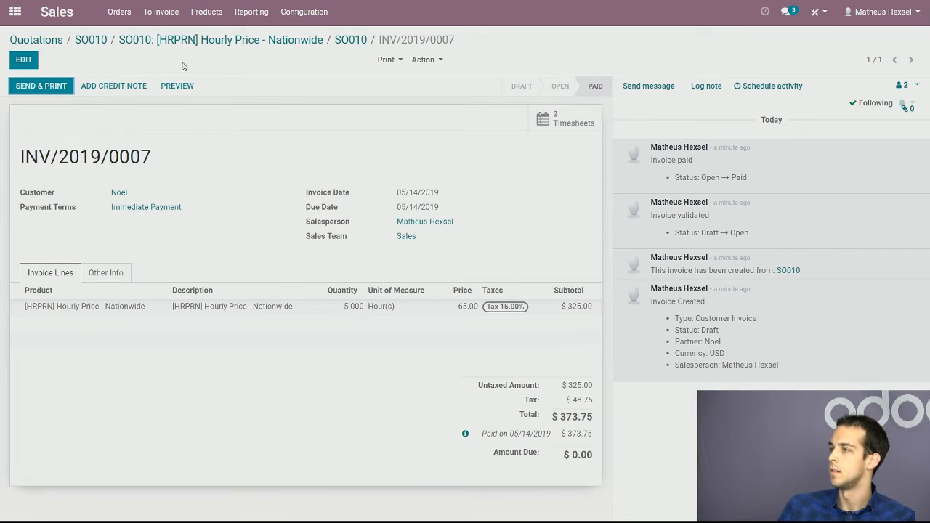
left_click(351, 40)
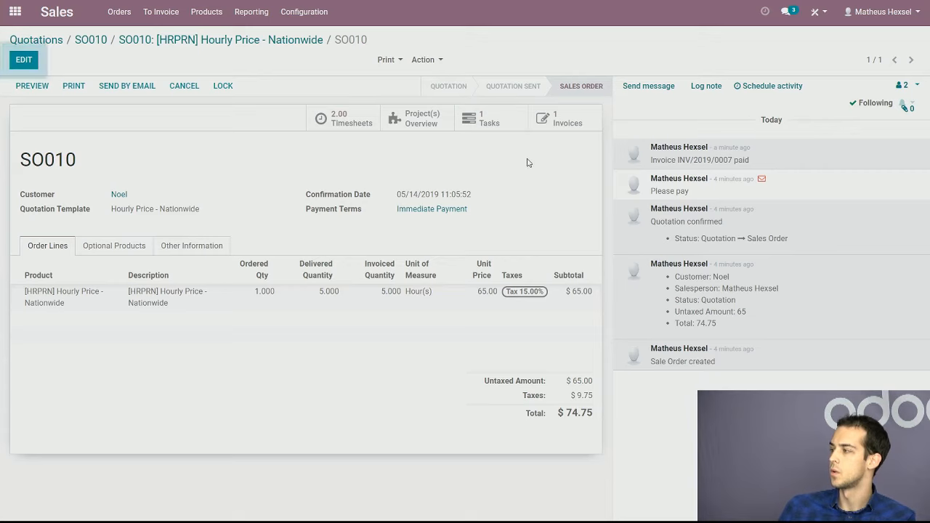
left_click_drag(656, 191, 717, 193)
left_click(718, 194)
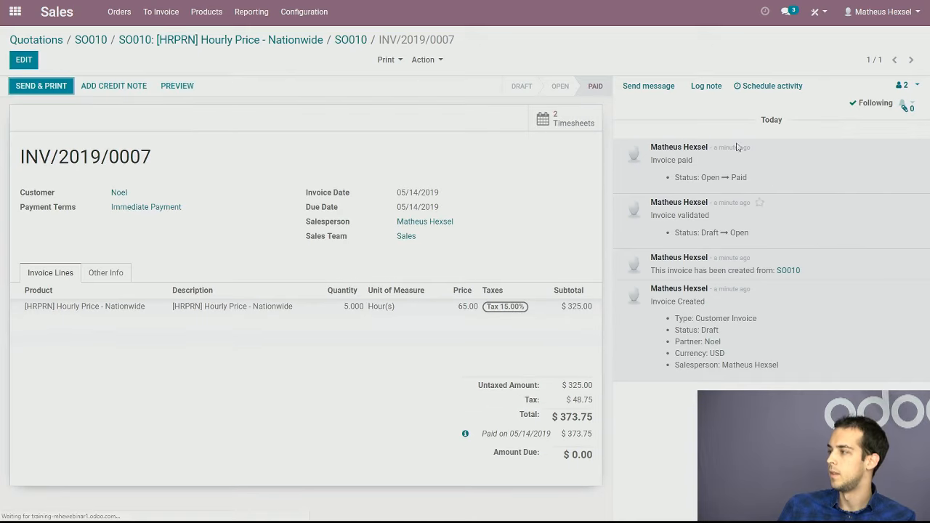
Log an internal note on invoice INV/2019/0007 that mentions a colleague and says "please take a look"
left_click(705, 86)
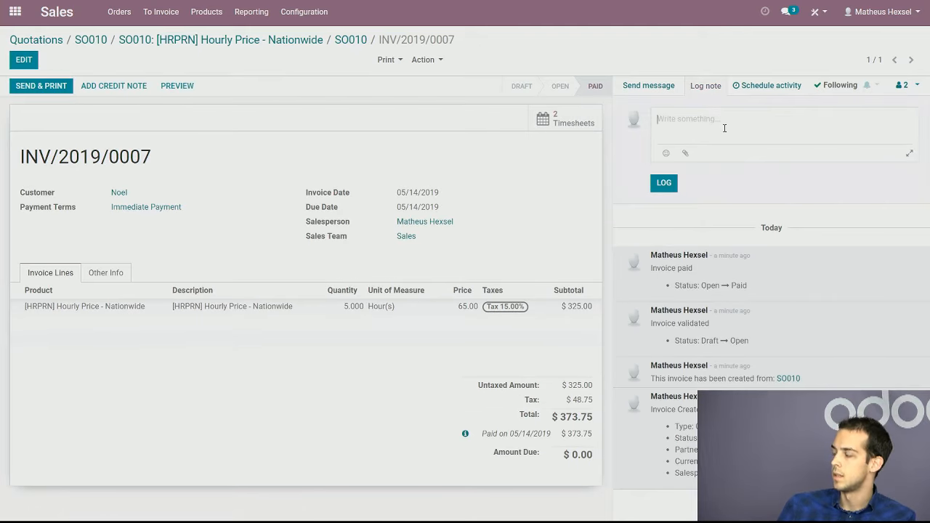
type("@lee")
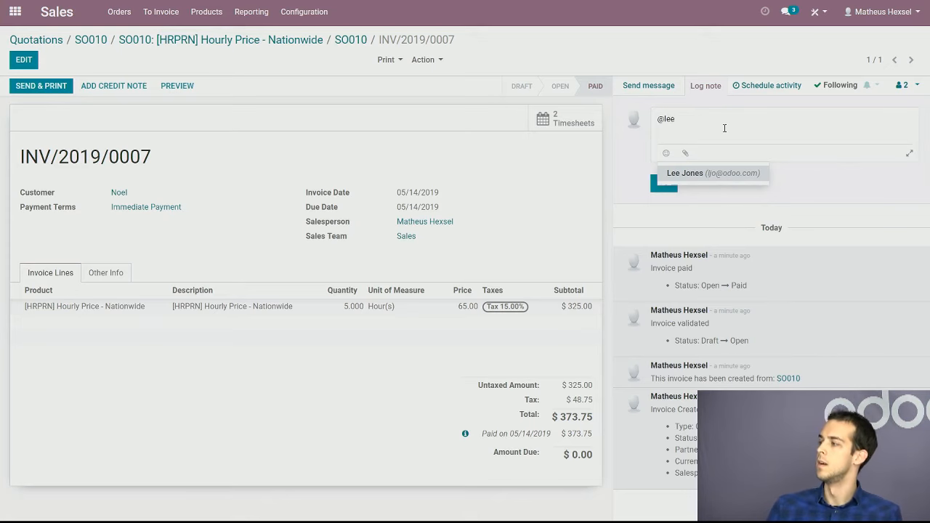
left_click(731, 175)
type("please take a look")
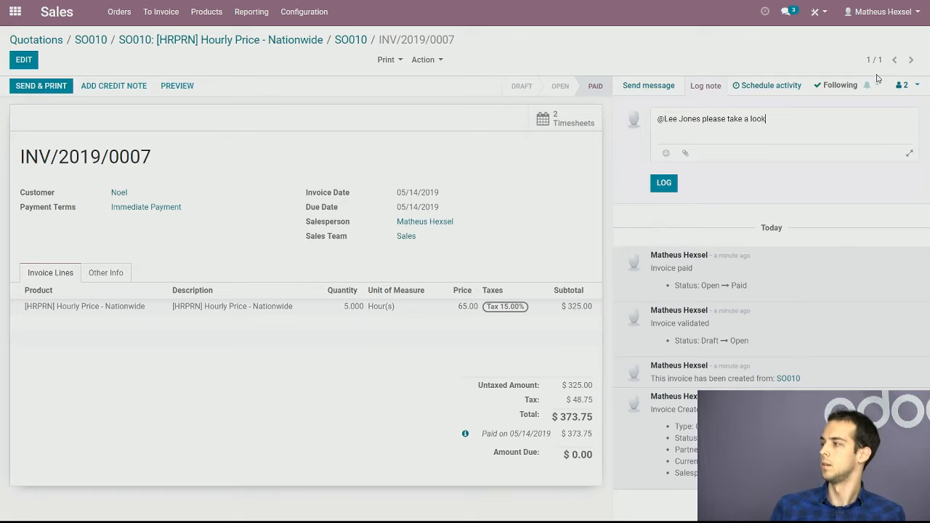
left_click(665, 182)
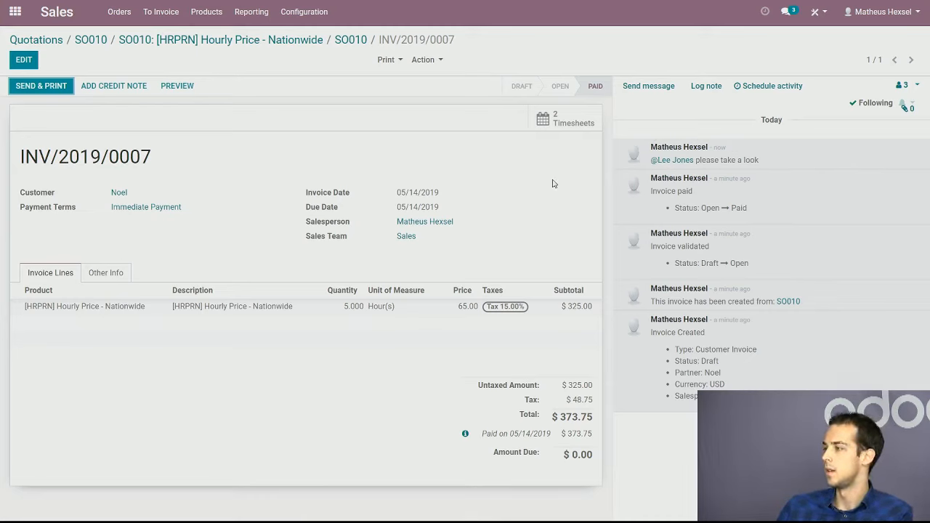
Open the customer's contact record from the invoice, look over its details, and return to sales order SO010
left_click(120, 196)
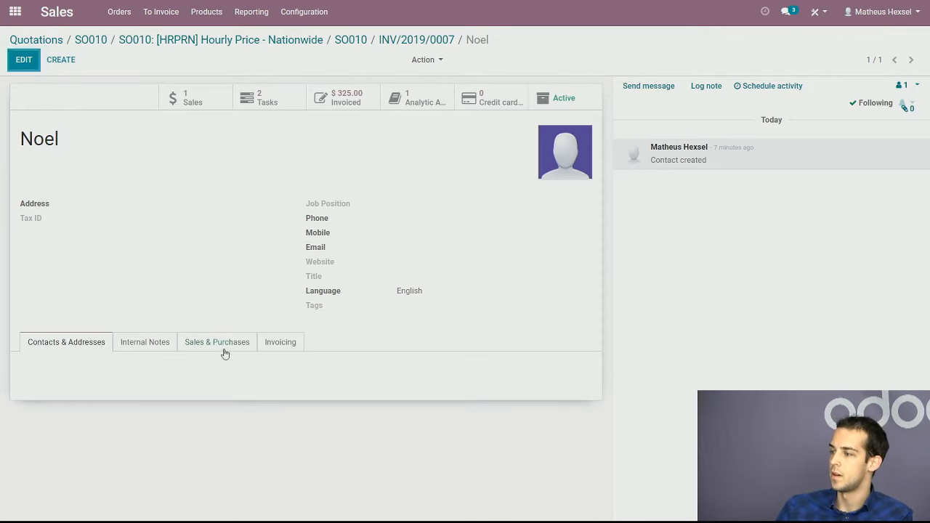
left_click_drag(119, 195, 270, 193)
left_click(377, 227)
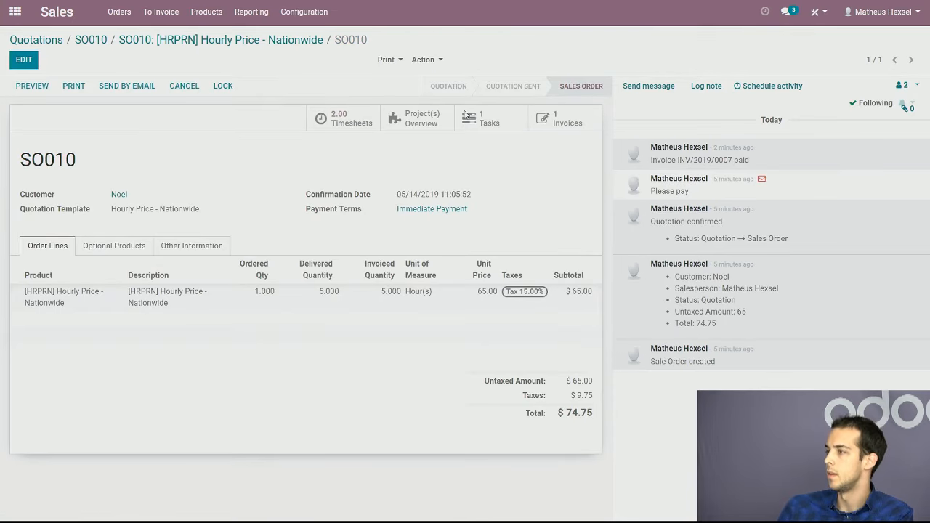
Switch to the Project app and move the SO010 task to Service Deliver on the Hourly Price - Nationwide board
left_click(41, 41)
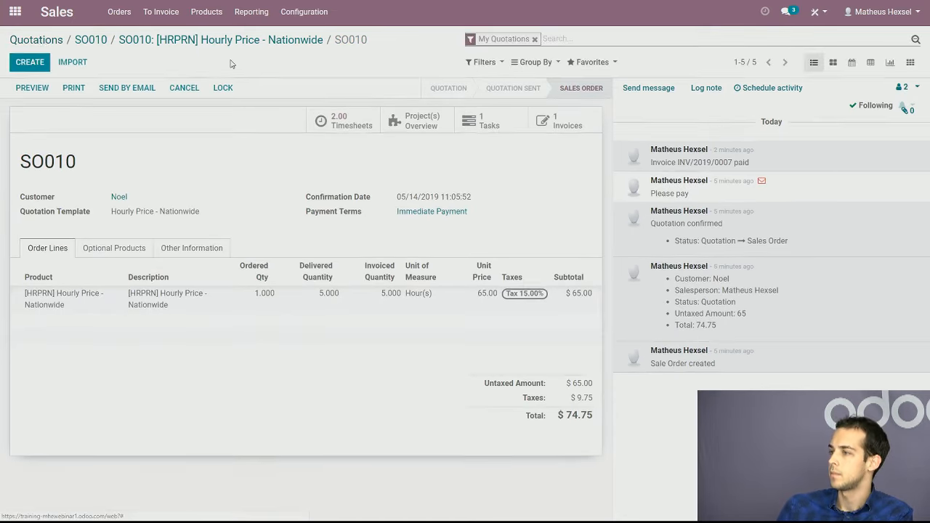
left_click(14, 12)
left_click(582, 149)
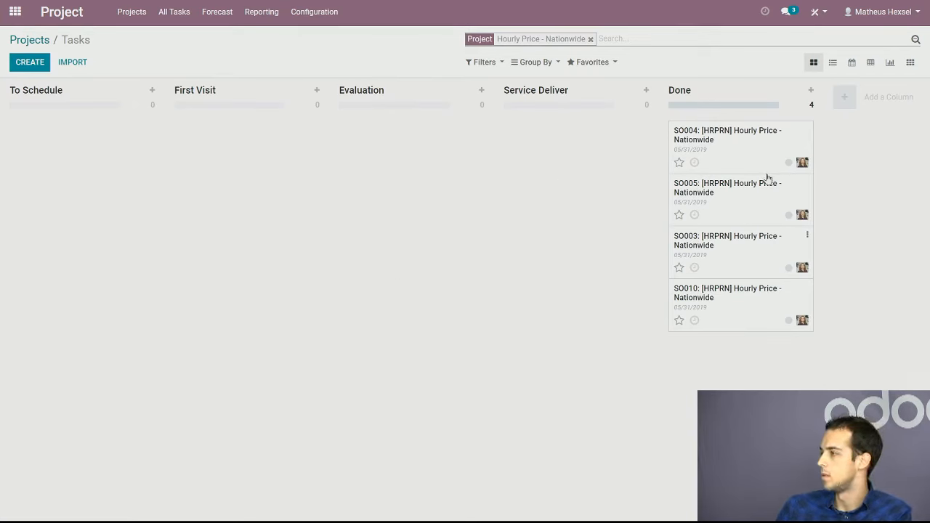
left_click_drag(750, 307, 556, 130)
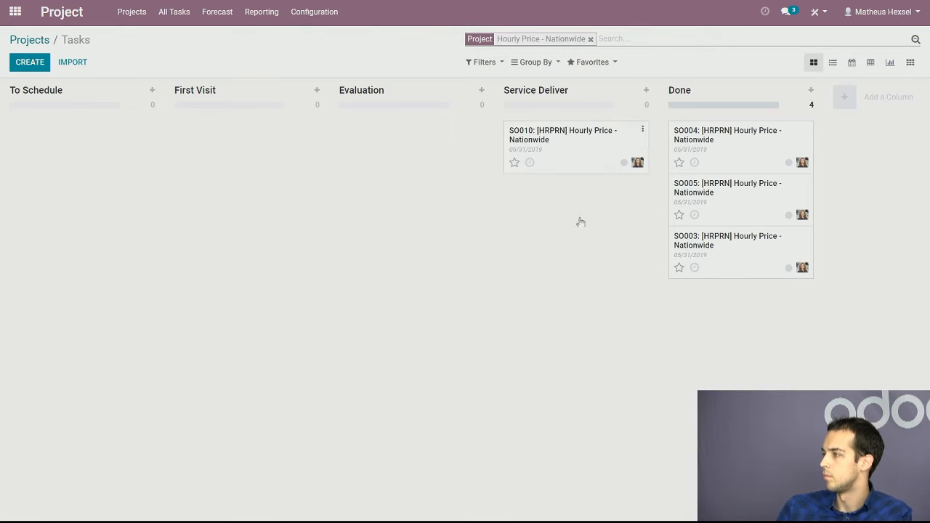
Open the SO010 task, set its stage to Evaluation and, after reviewing its timesheets, to Done
left_click(587, 147)
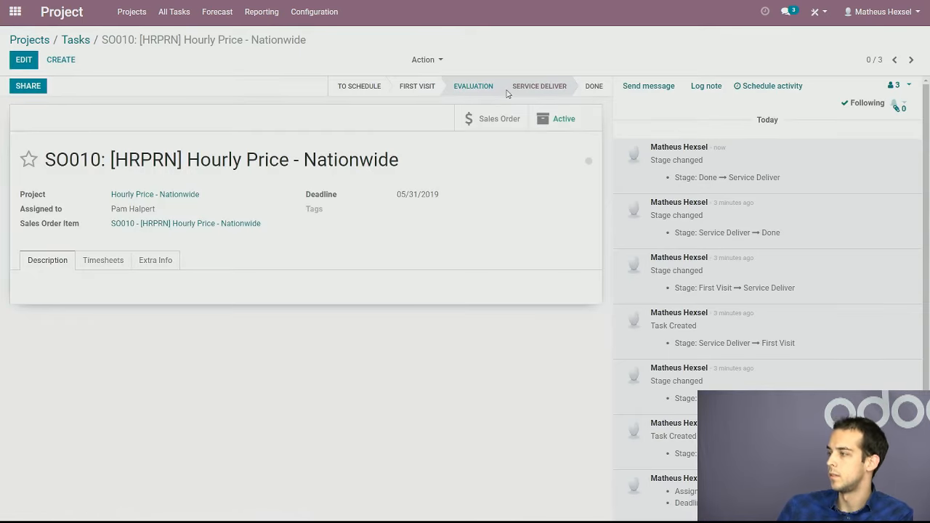
left_click(507, 93)
left_click(114, 261)
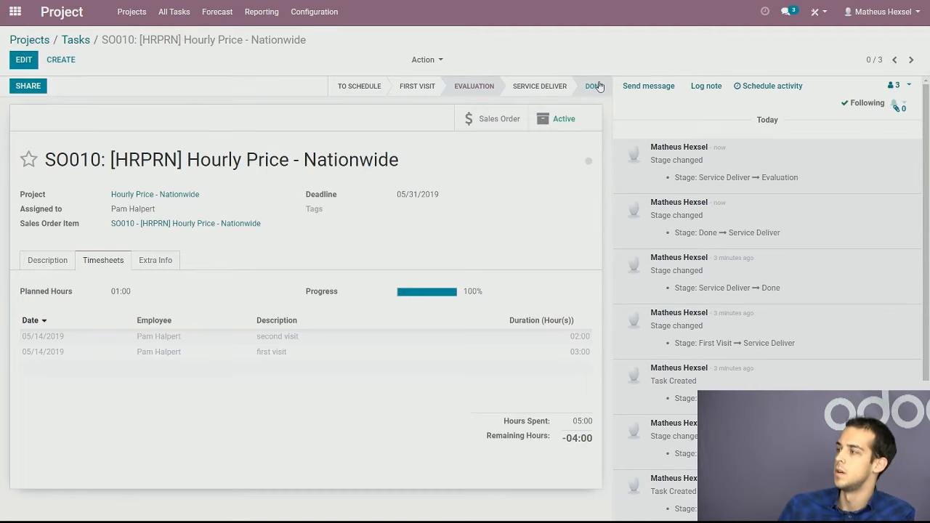
left_click(594, 85)
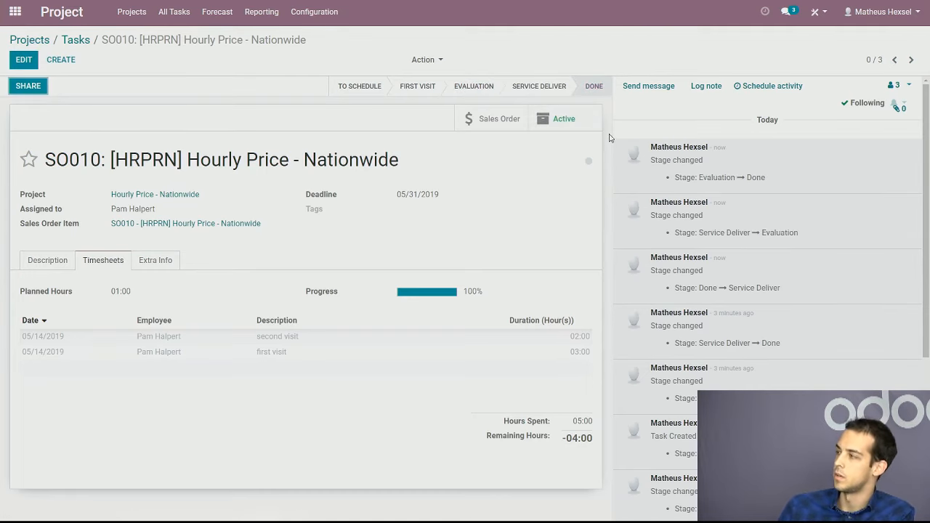
Start inviting the customer as a task follower, save the contact as an Individual, and close the invitation without adding anyone
left_click(909, 87)
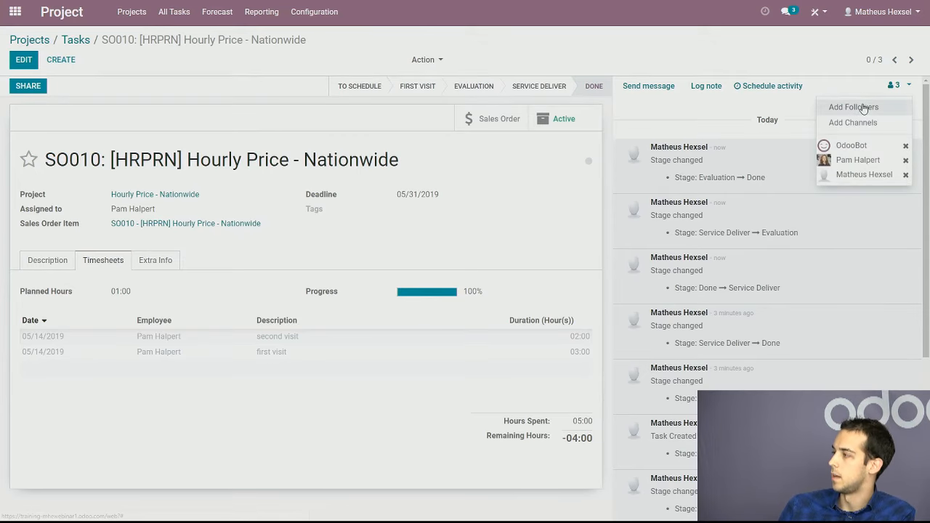
left_click(861, 106)
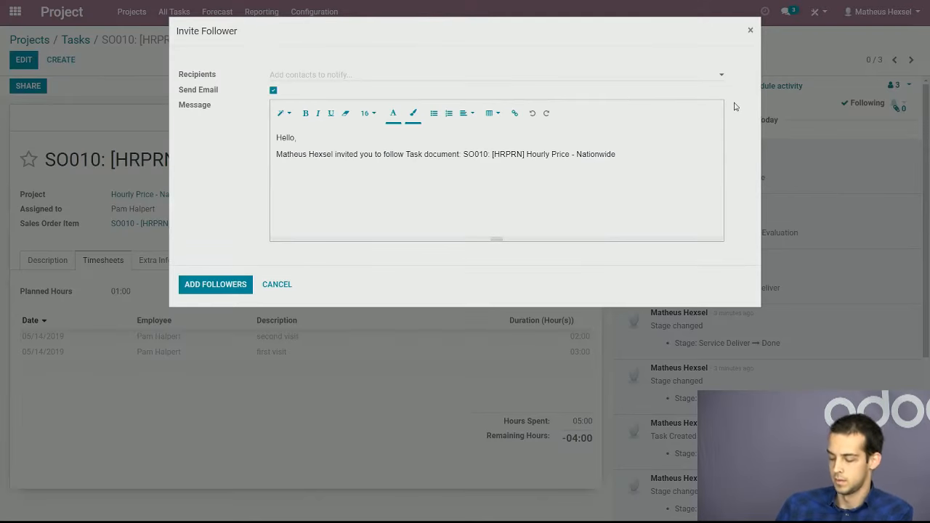
type("noel")
left_click(317, 92)
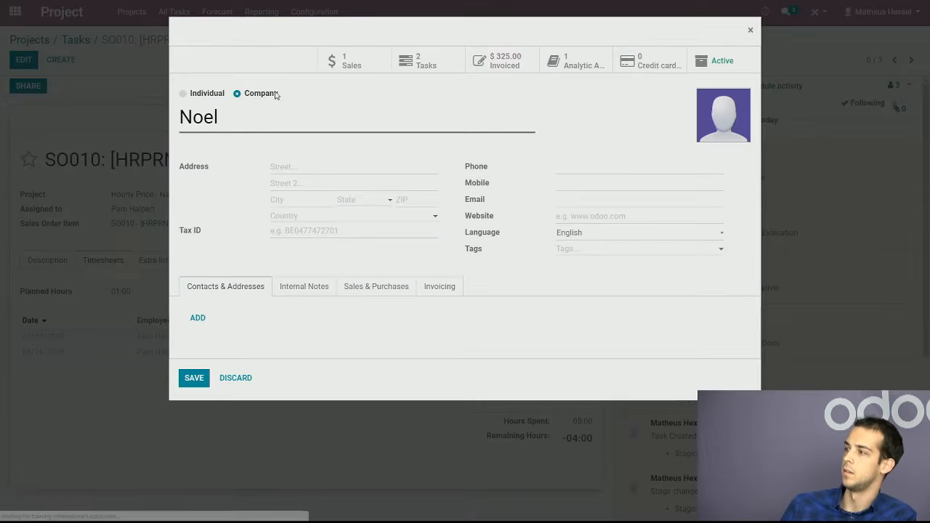
left_click(206, 94)
left_click(199, 412)
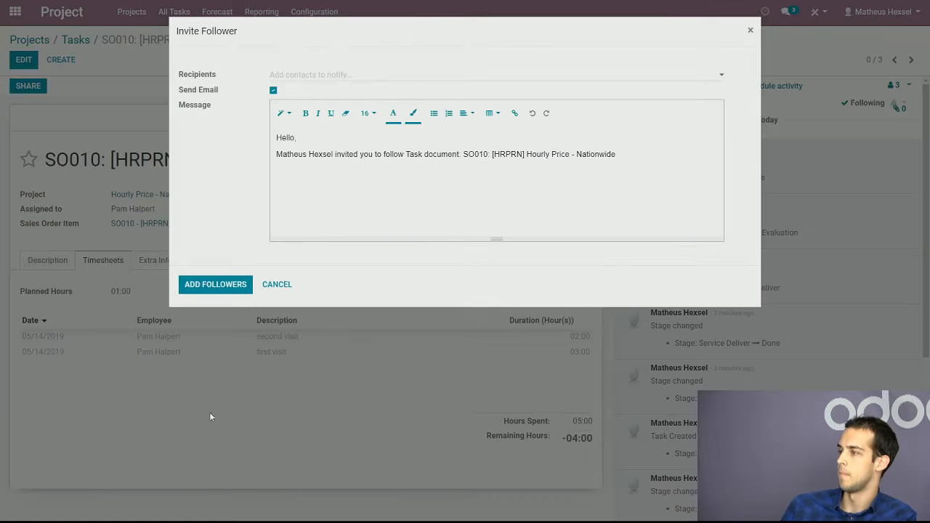
left_click(750, 31)
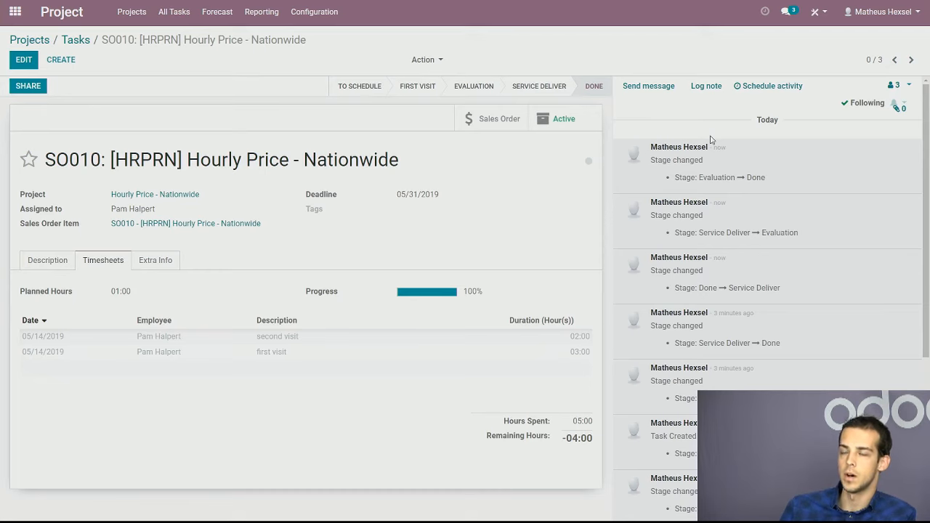
Send "Please send me the documents" to the task's followers and customer, dismissing the customer information form
left_click(649, 86)
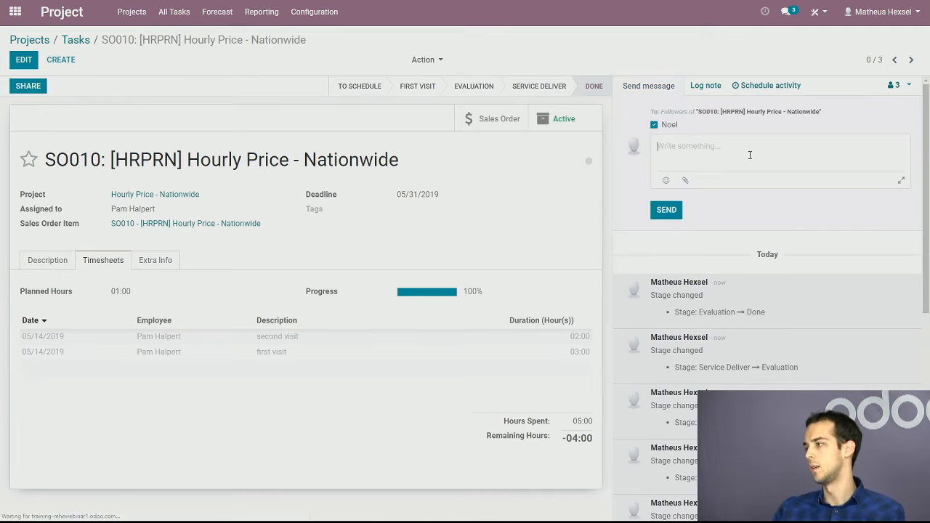
type("Please send")
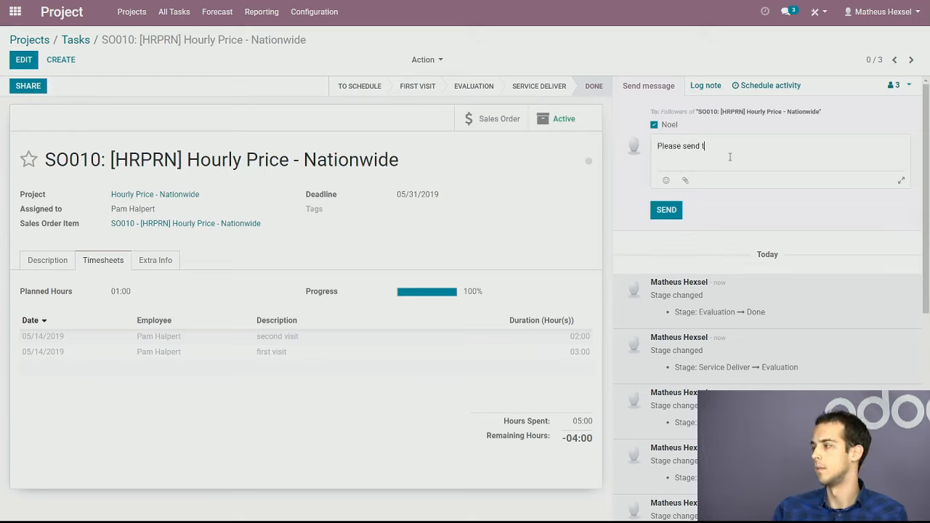
type("nts")
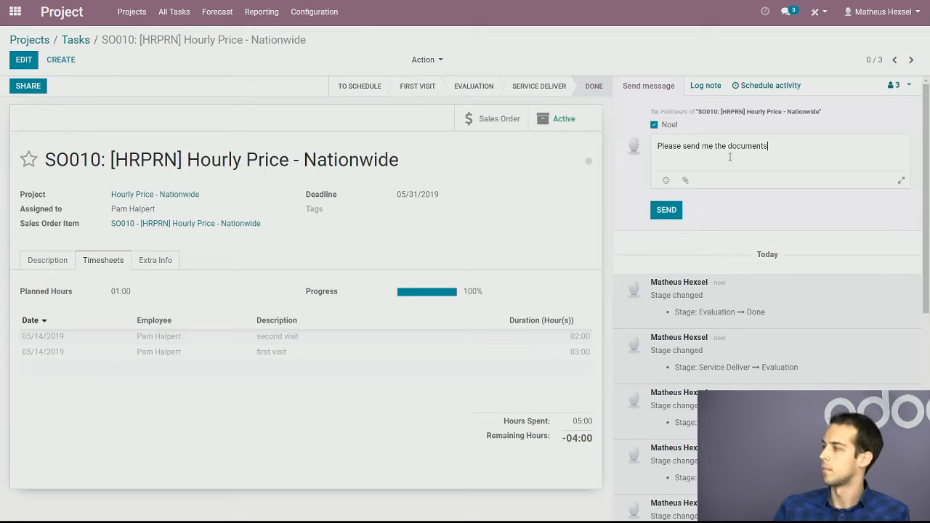
left_click(664, 210)
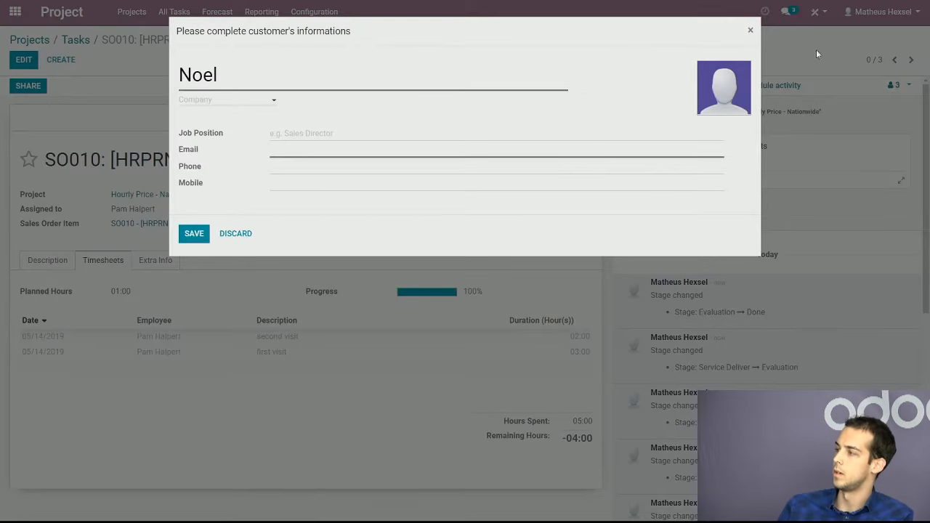
left_click(750, 33)
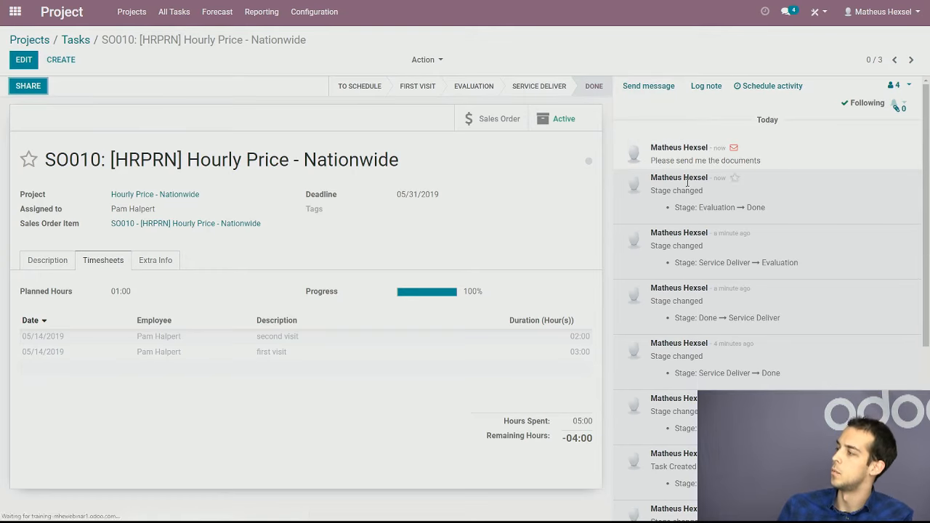
left_click(648, 86)
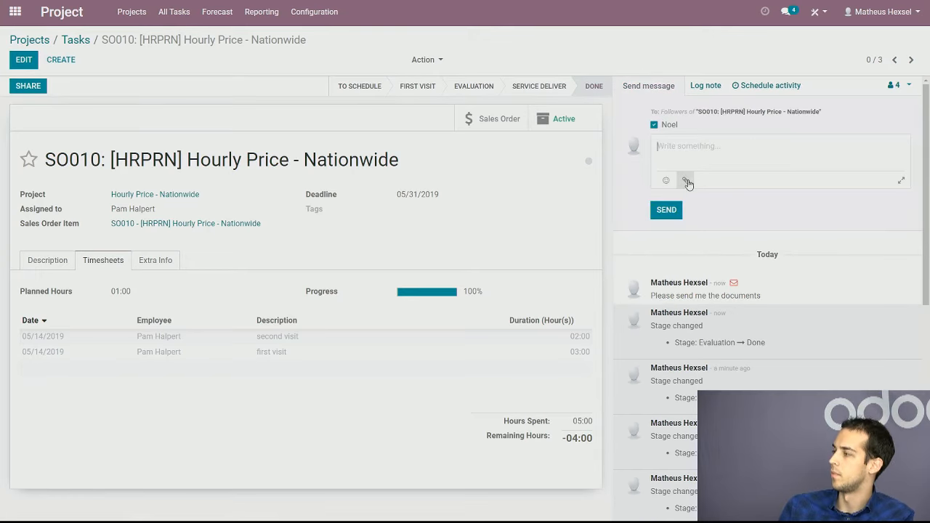
left_click(685, 180)
left_click(320, 5)
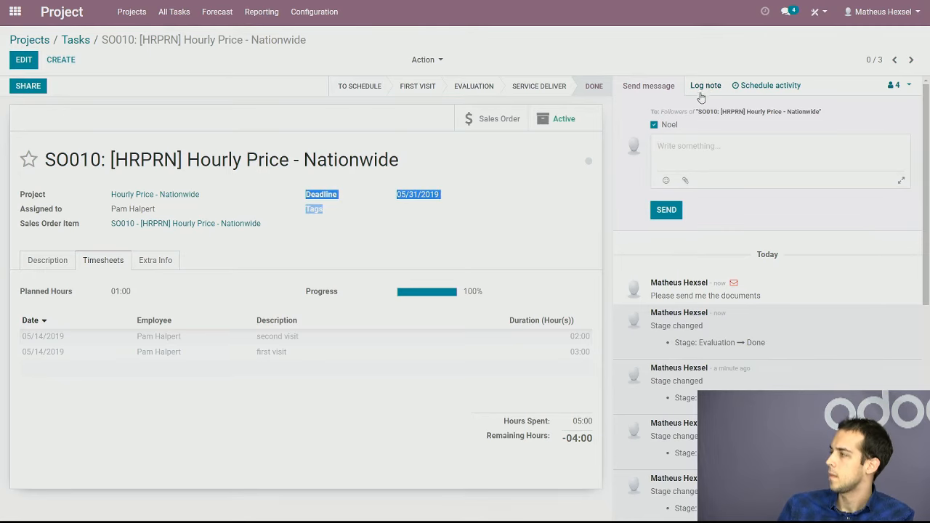
Schedule a Call activity with the summary "verify payment" on the SO010 task
left_click(764, 86)
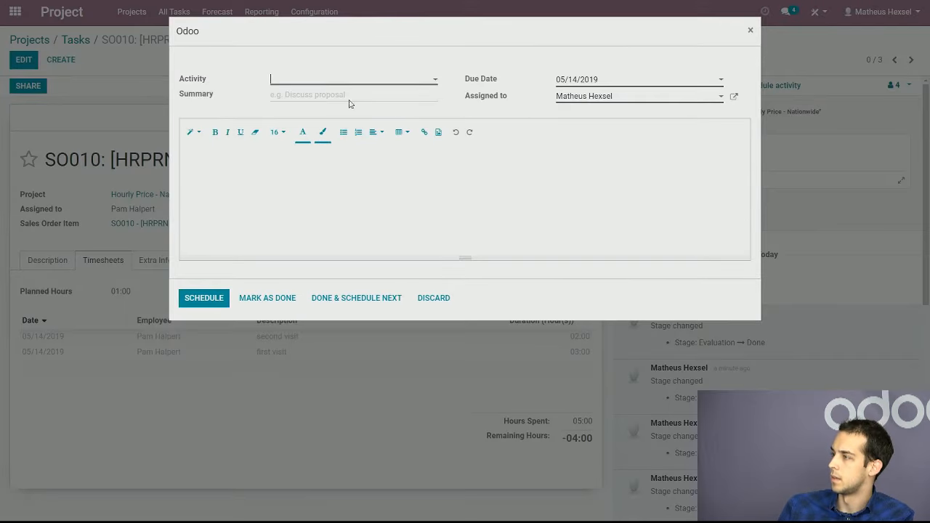
left_click(350, 84)
left_click(340, 114)
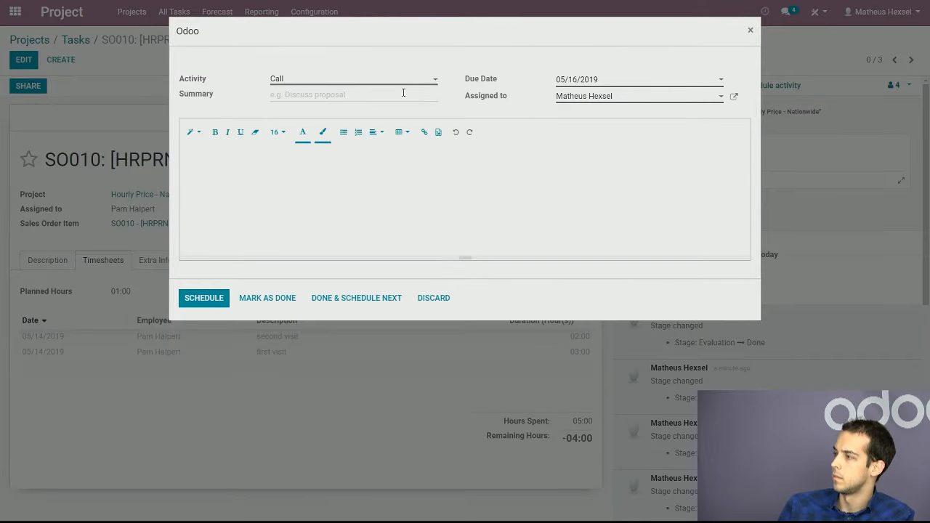
type("ver")
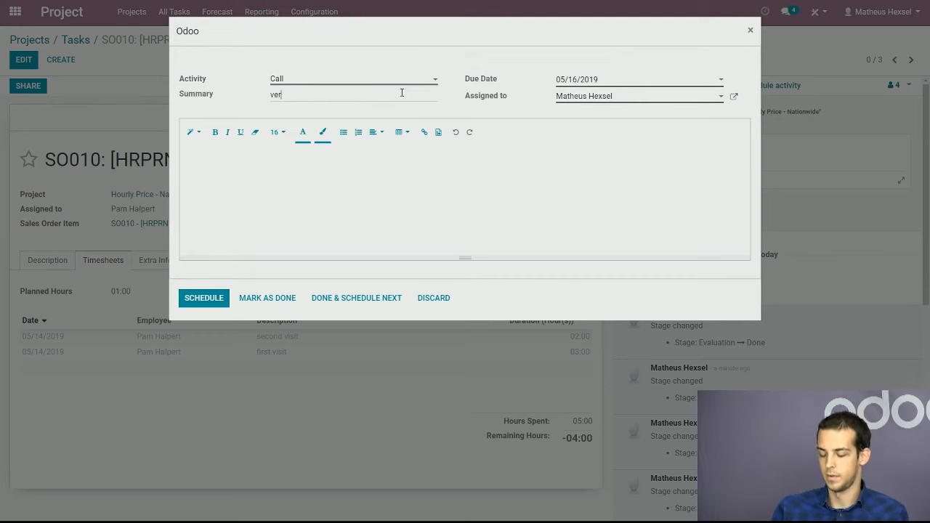
type("ify payment")
left_click(211, 297)
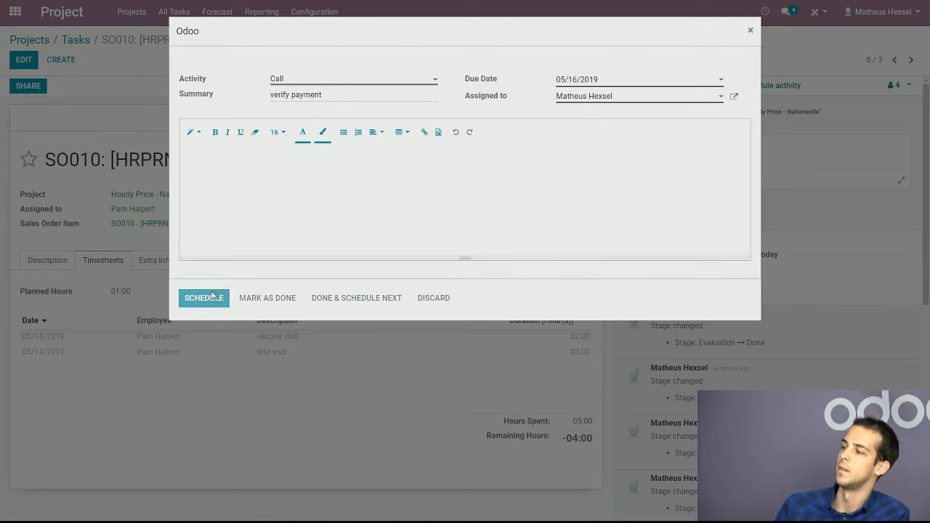
left_click_drag(606, 234, 882, 151)
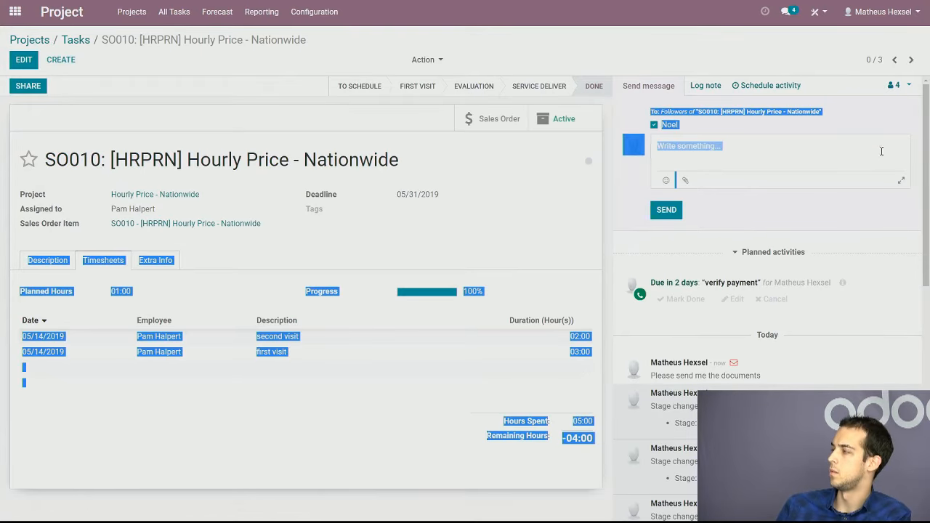
left_click(766, 158)
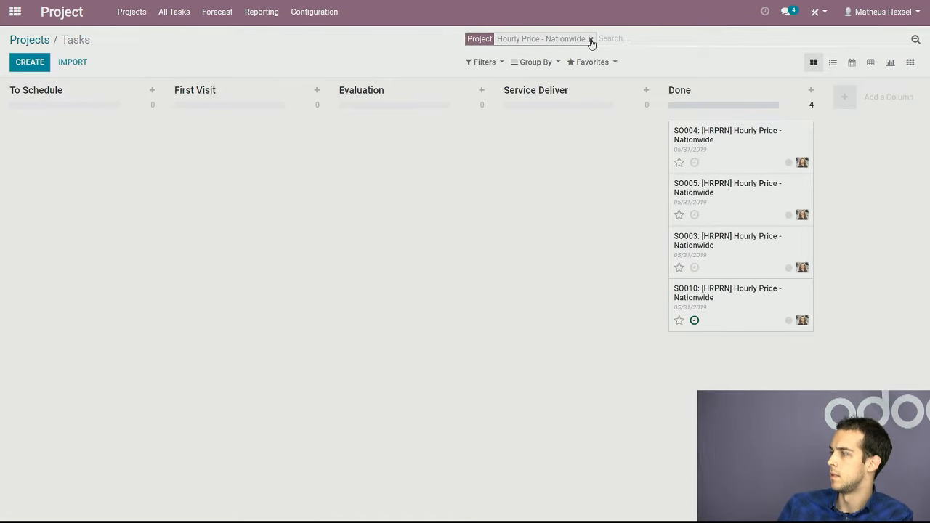
On the task board, replace the Hourly Price - Nationwide project filter with the Future Activities filter
left_click(591, 39)
left_click(486, 63)
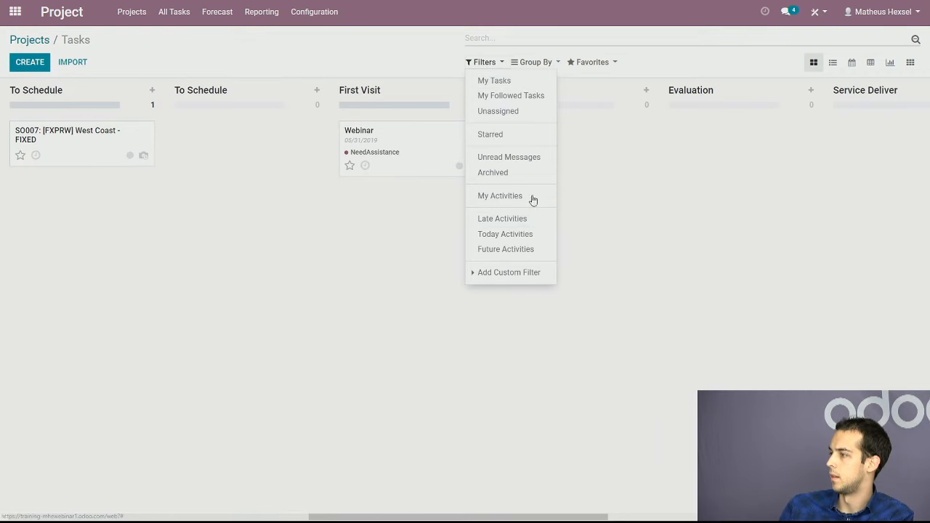
left_click(533, 248)
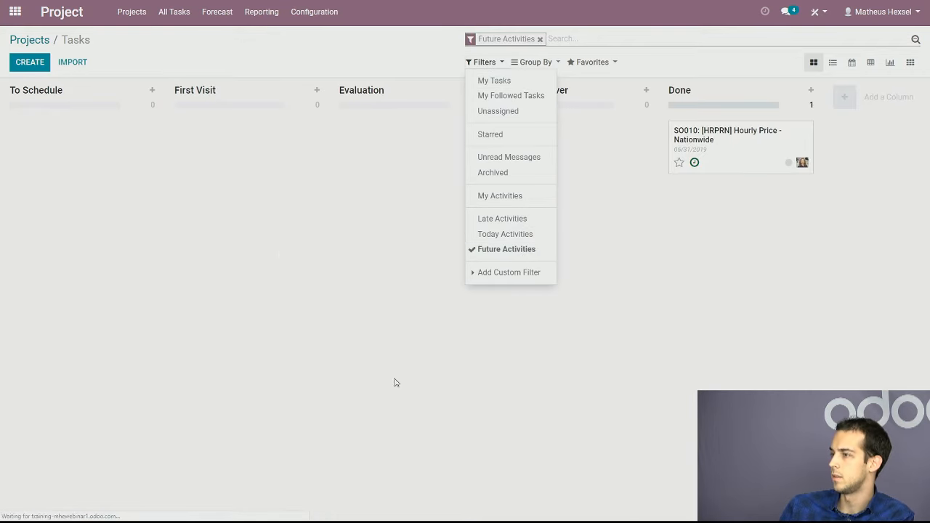
left_click(285, 253)
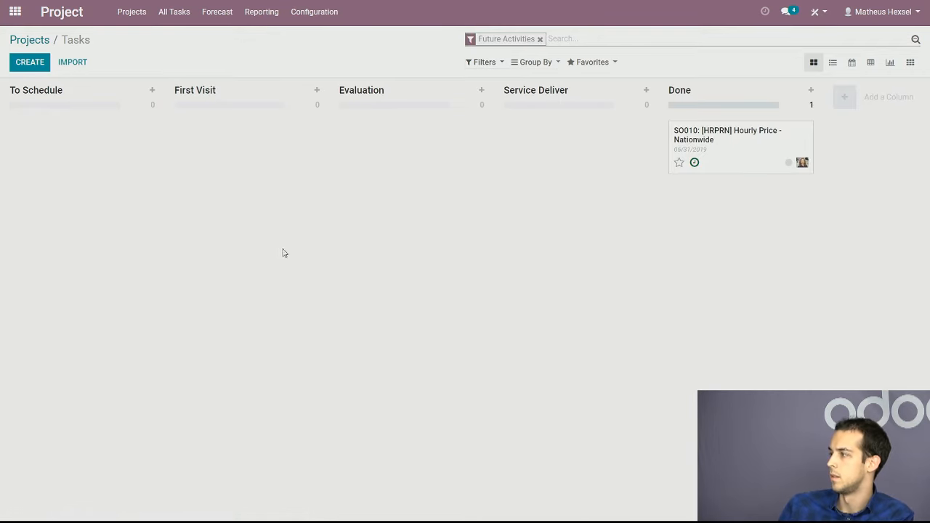
Review the details of the SO010 task's planned Call from its board card and close them without changes
left_click(695, 163)
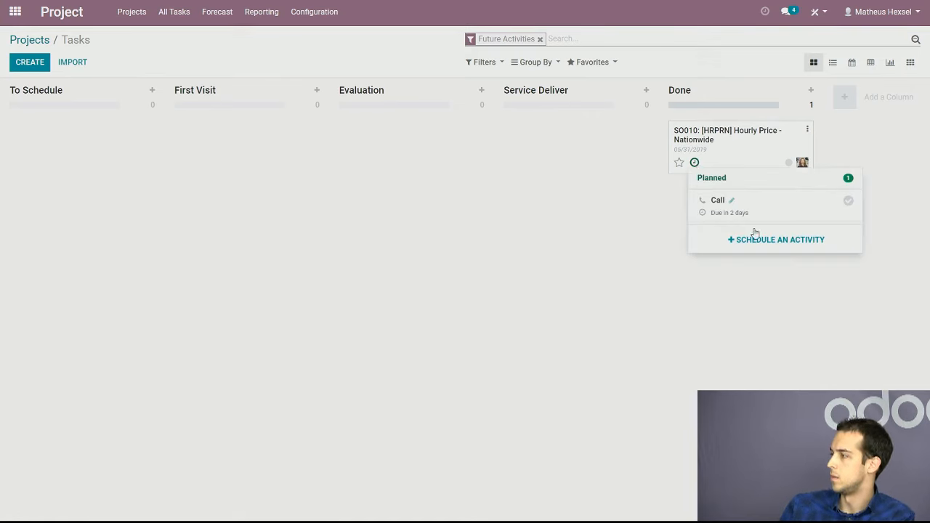
left_click(732, 202)
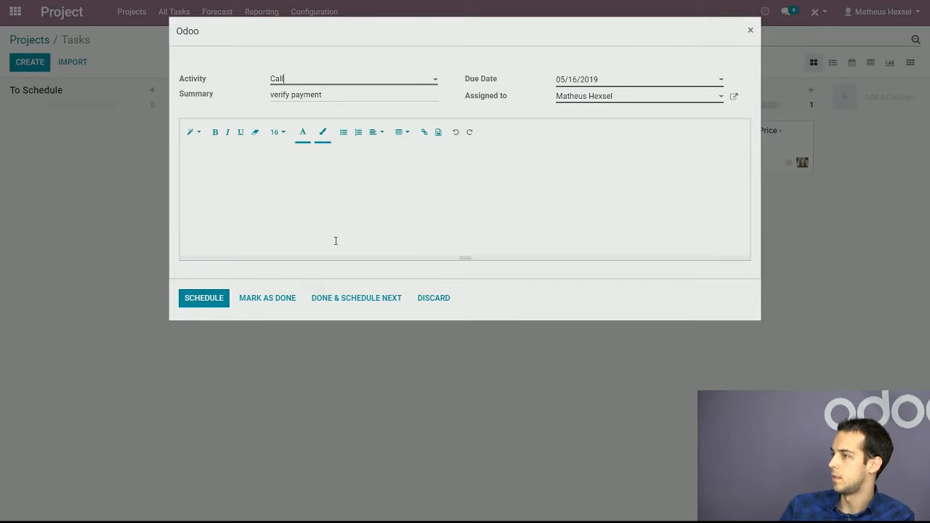
left_click(750, 30)
Mark the SO010 task's planned Call as done with the feedback "done"
left_click(694, 162)
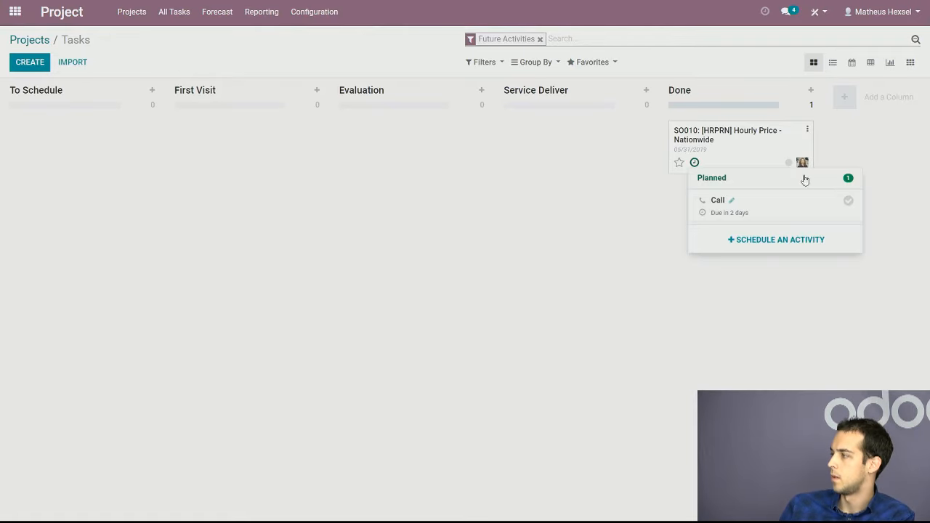
left_click(848, 201)
type("done")
left_click(799, 279)
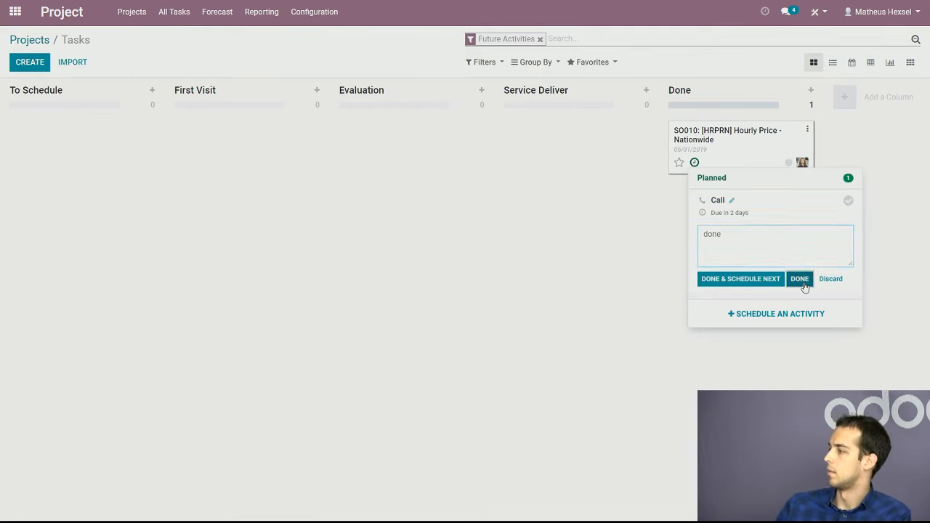
Open the SO010 task and examine the completed call and its feedback in the message history
left_click(768, 153)
scroll(788, 280, "down", 1)
scroll(787, 280, "down", 2)
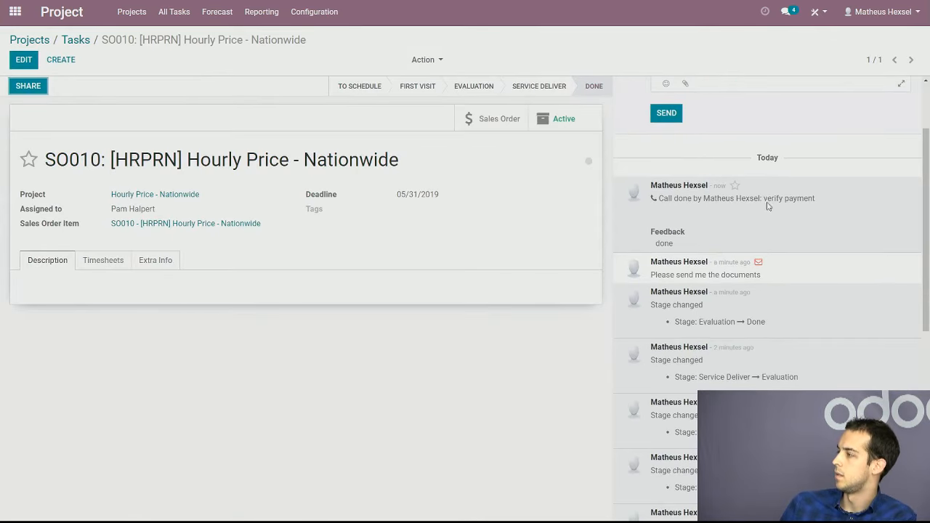
left_click_drag(802, 197, 691, 199)
left_click_drag(694, 246, 630, 246)
left_click(771, 219)
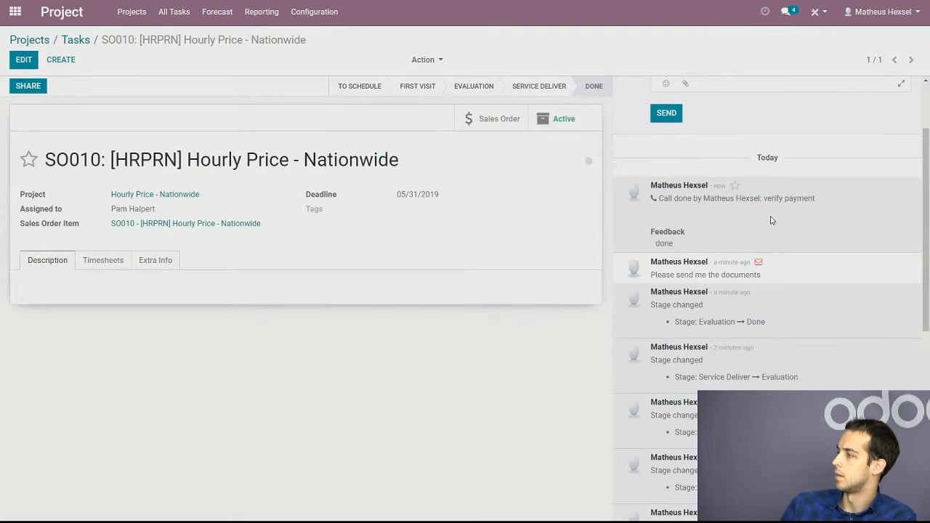
left_click_drag(715, 198, 683, 198)
scroll(746, 223, "up", 3)
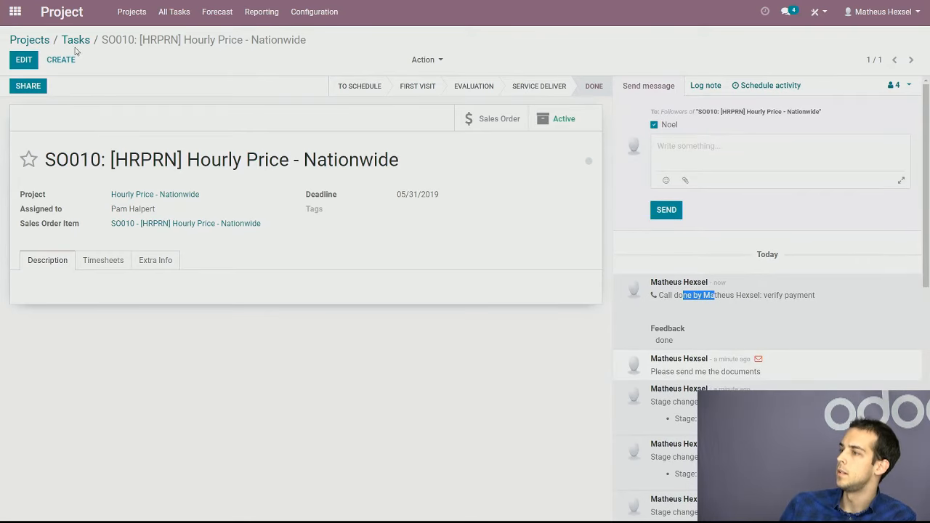
Return to the task board, clear the Future Activities filter and go back to the projects list
left_click(77, 40)
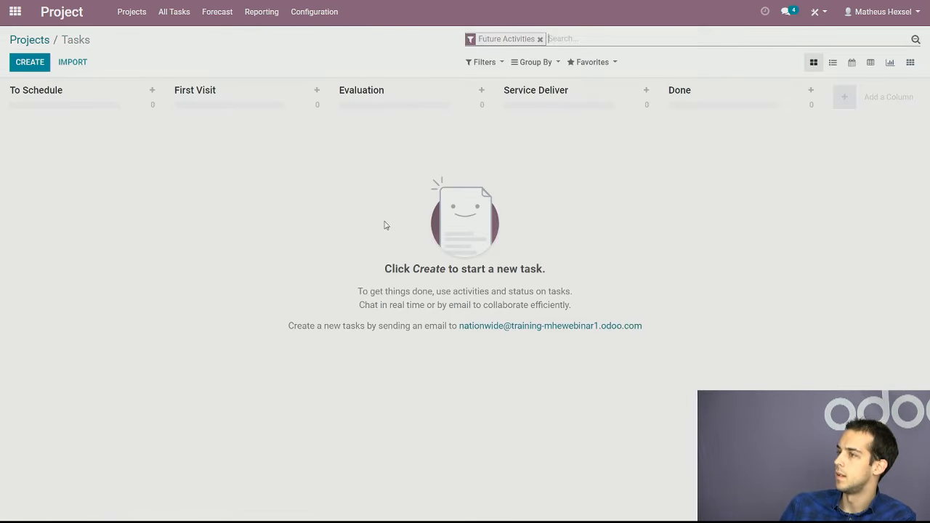
left_click(540, 39)
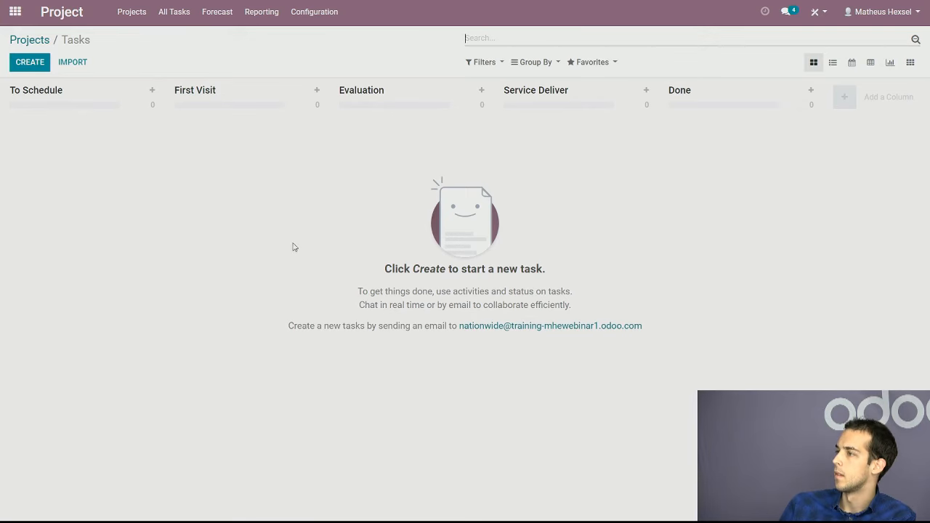
left_click(268, 12)
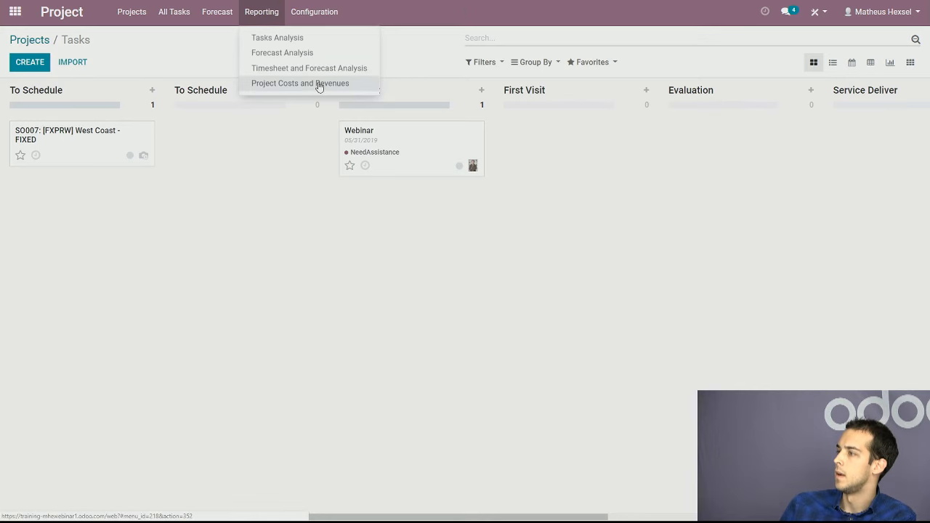
left_click(33, 40)
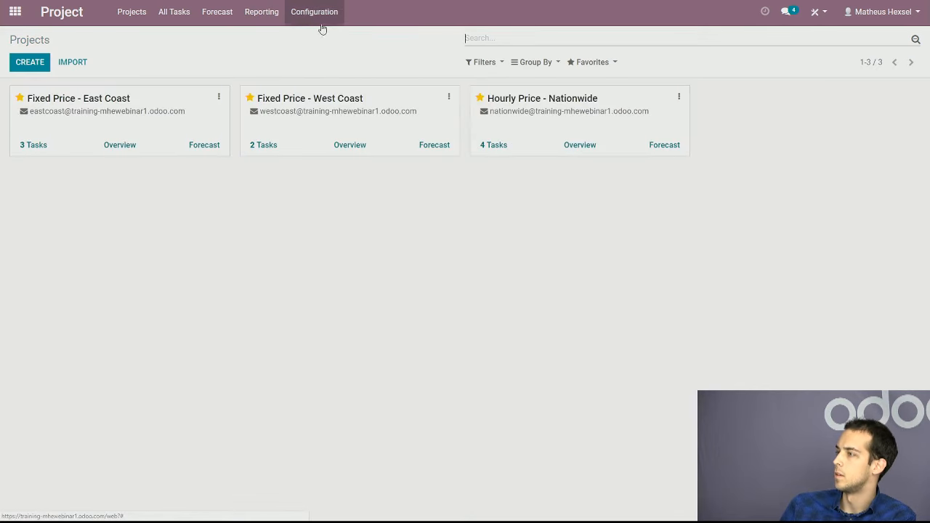
Open the Hourly Price - Nationwide project overview and examine its timesheet hours, invoiced amount and timesheet costs
left_click(581, 146)
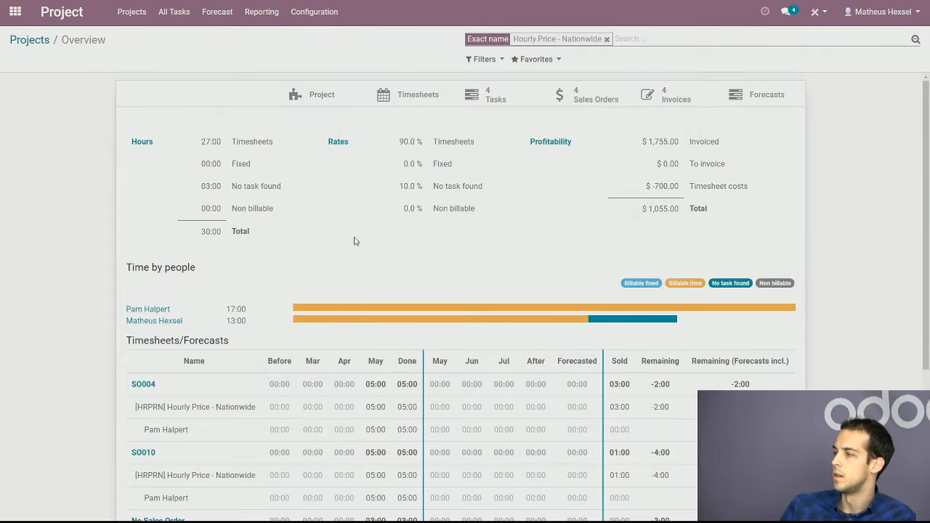
left_click_drag(187, 143, 248, 137)
left_click(248, 150)
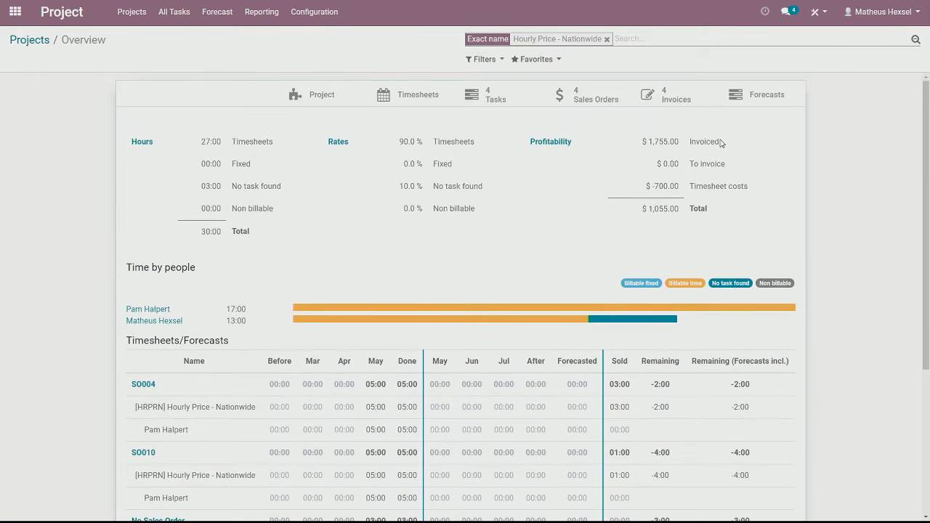
left_click_drag(712, 144, 690, 143)
left_click(792, 178)
left_click_drag(739, 188, 663, 186)
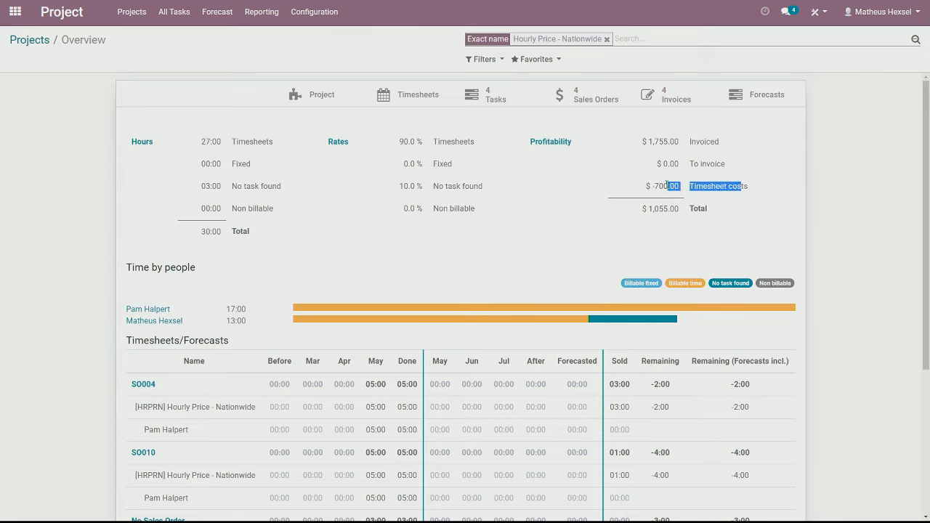
left_click(651, 185)
left_click(672, 185)
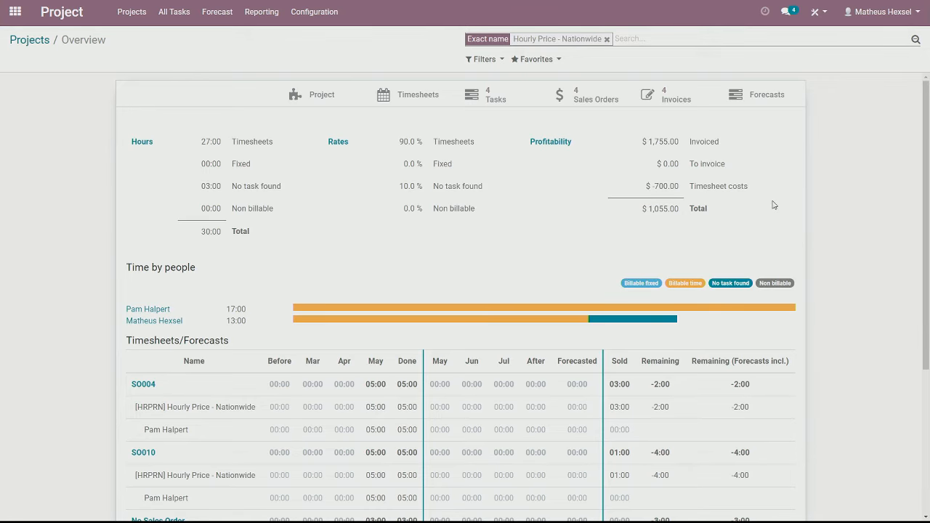
Examine the overview's timesheets and forecasts per sales order, opening sales order SO004 and returning to the overview
scroll(780, 207, "down", 1)
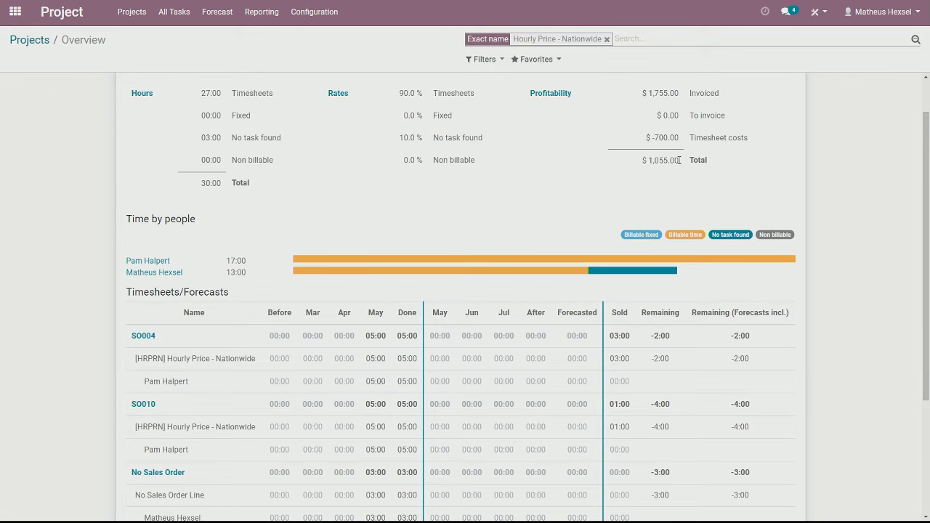
scroll(800, 207, "down", 2)
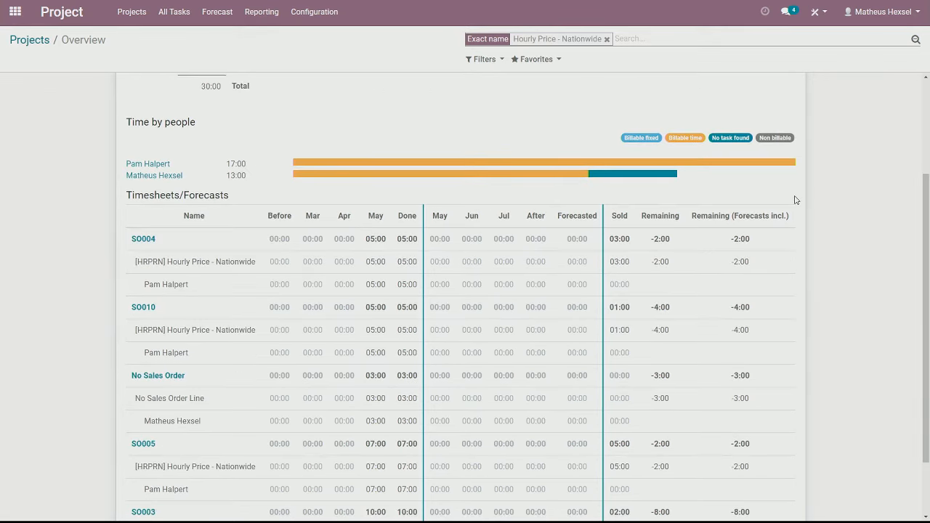
scroll(821, 211, "up", 3)
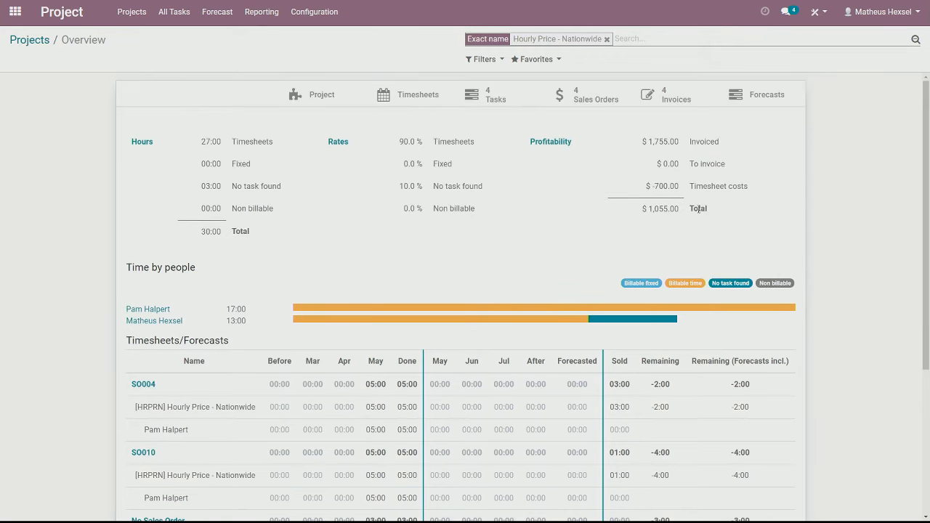
scroll(658, 229, "down", 4)
left_click_drag(196, 242, 133, 244)
left_click(199, 244)
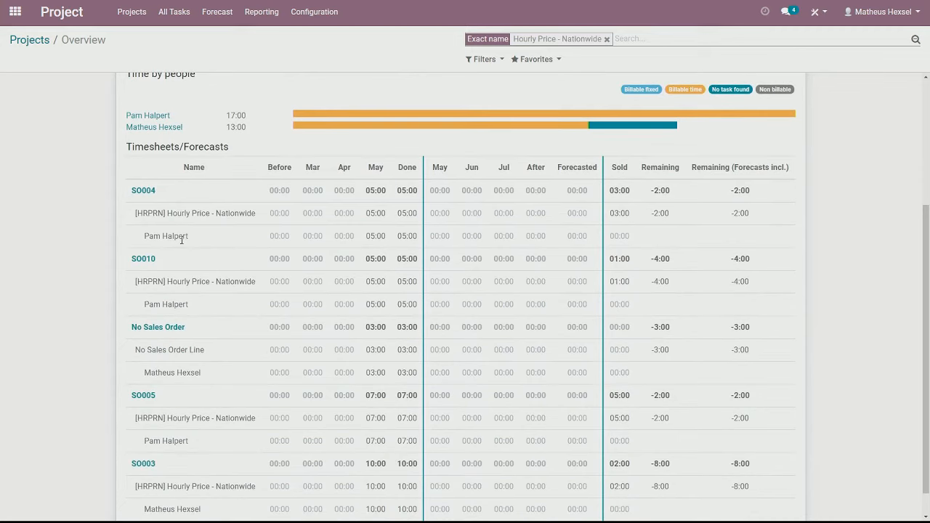
left_click_drag(173, 194, 71, 195)
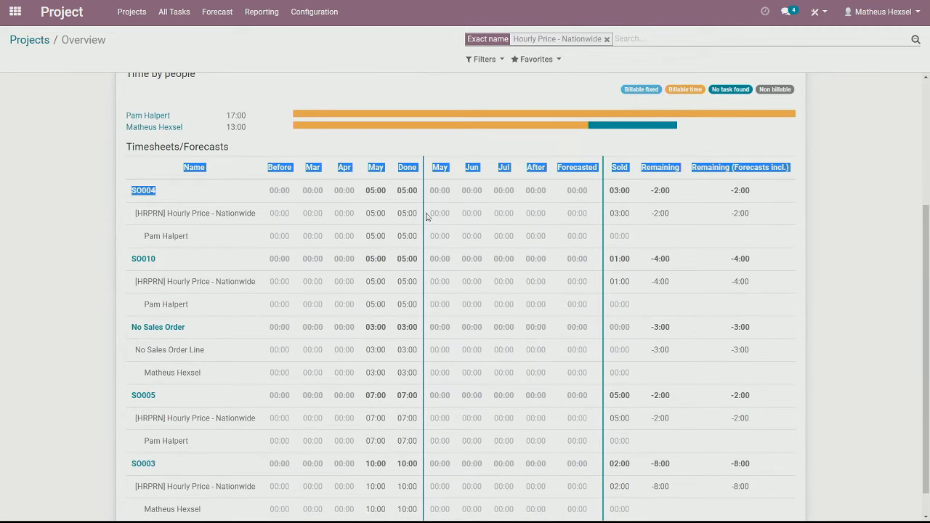
left_click(143, 200)
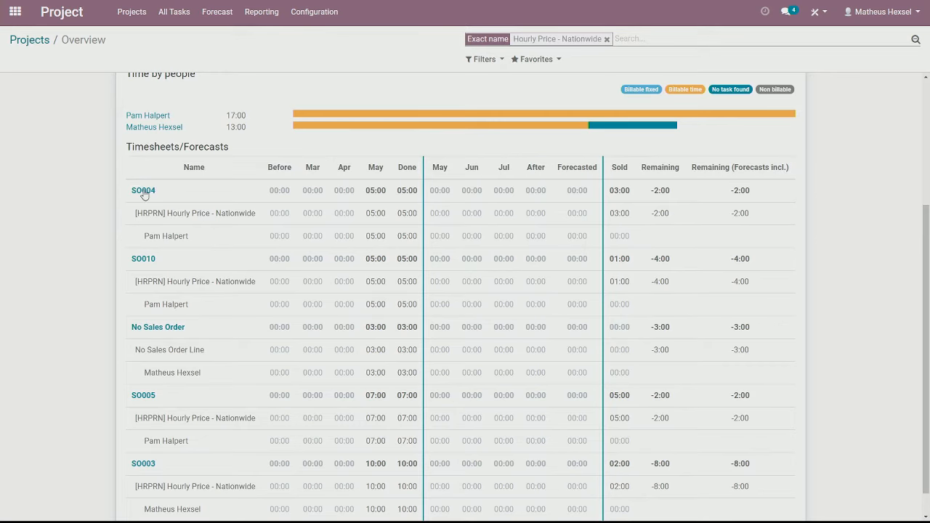
left_click(145, 193)
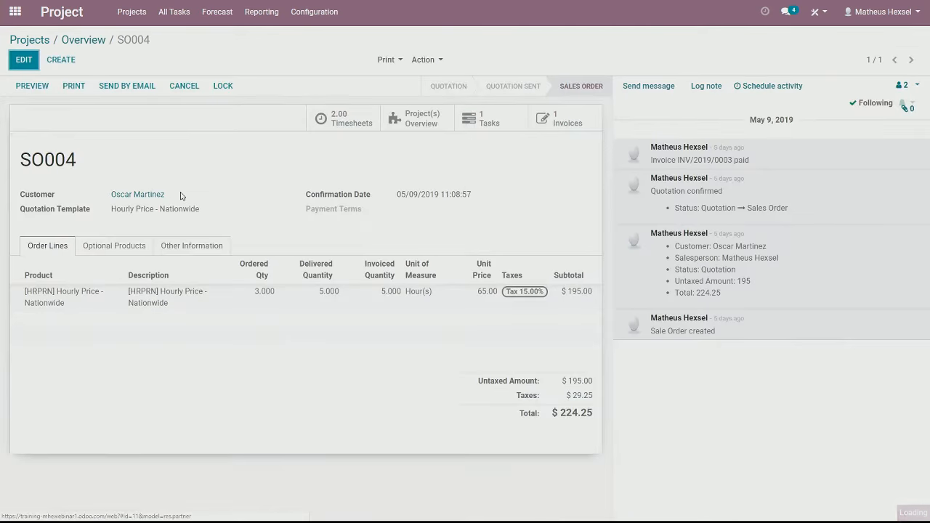
left_click(90, 40)
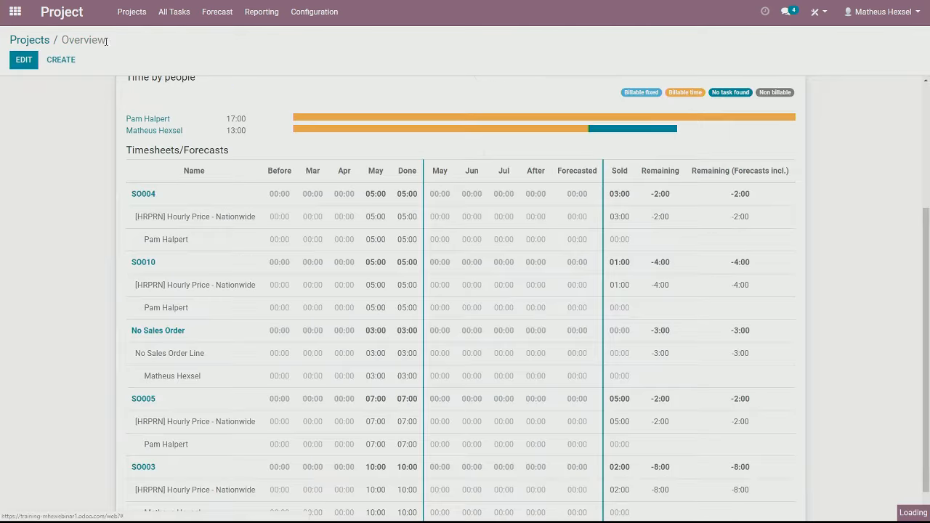
Examine the hours each employee spent in the overview's Time by people section and return to the projects list
scroll(270, 133, "up", 1)
left_click_drag(181, 122, 134, 123)
left_click(209, 123)
left_click_drag(249, 167, 227, 165)
left_click(278, 153)
scroll(260, 175, "up", 2)
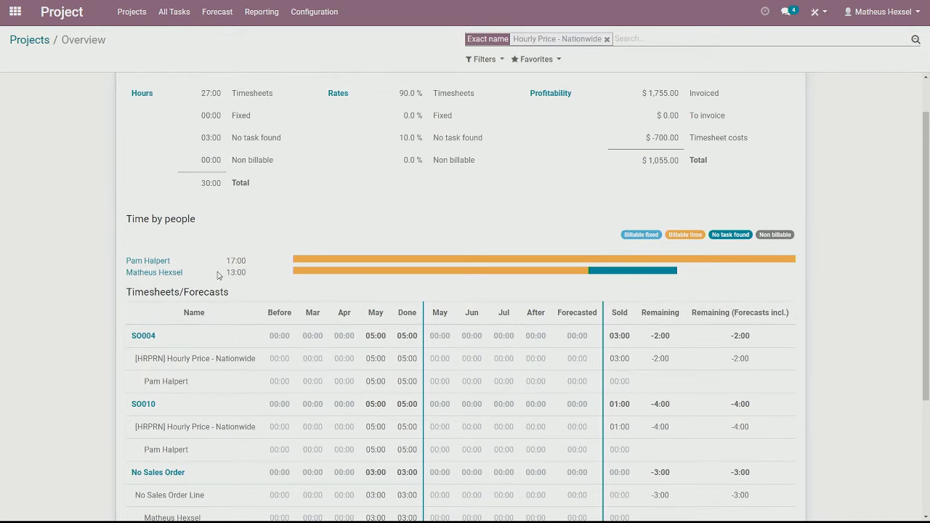
left_click_drag(232, 275, 261, 278)
left_click(262, 278)
scroll(387, 243, "up", 1)
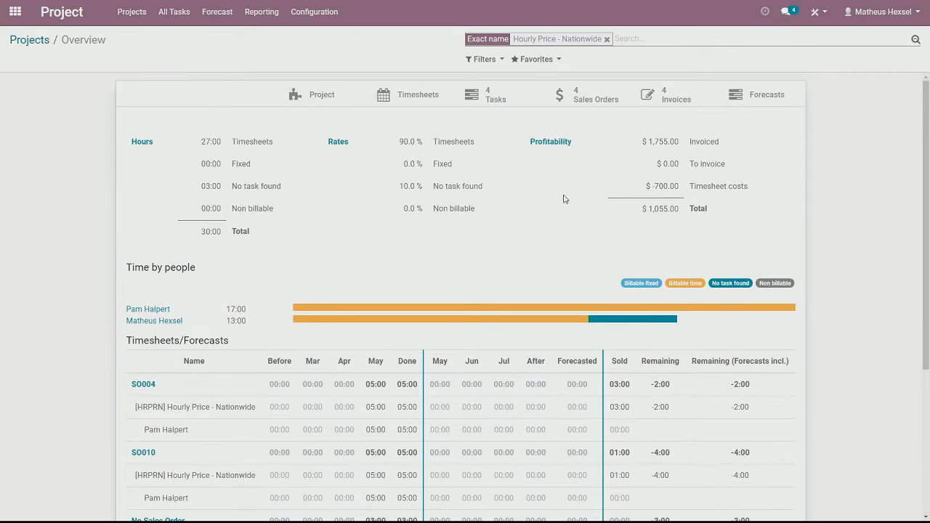
left_click(43, 41)
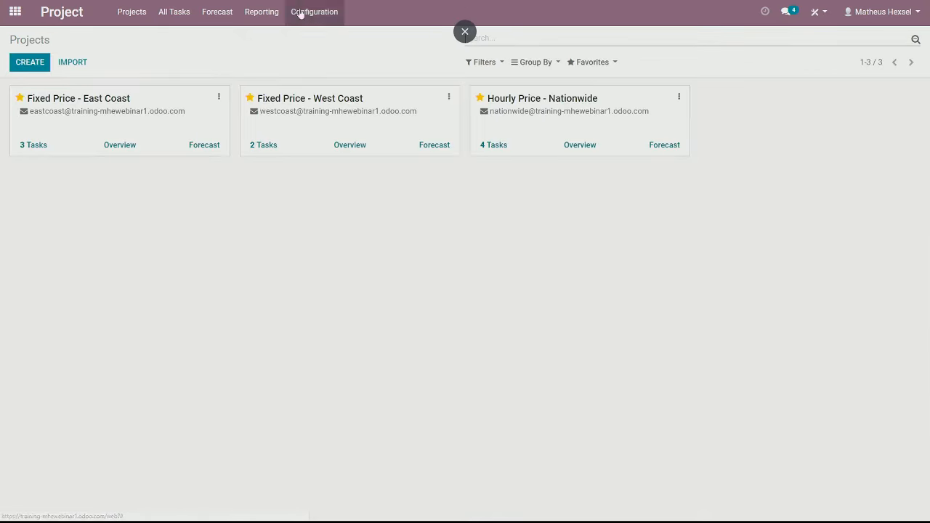
Open the Project Costs and Revenues report and collapse its rows to one summary line per project
left_click(252, 16)
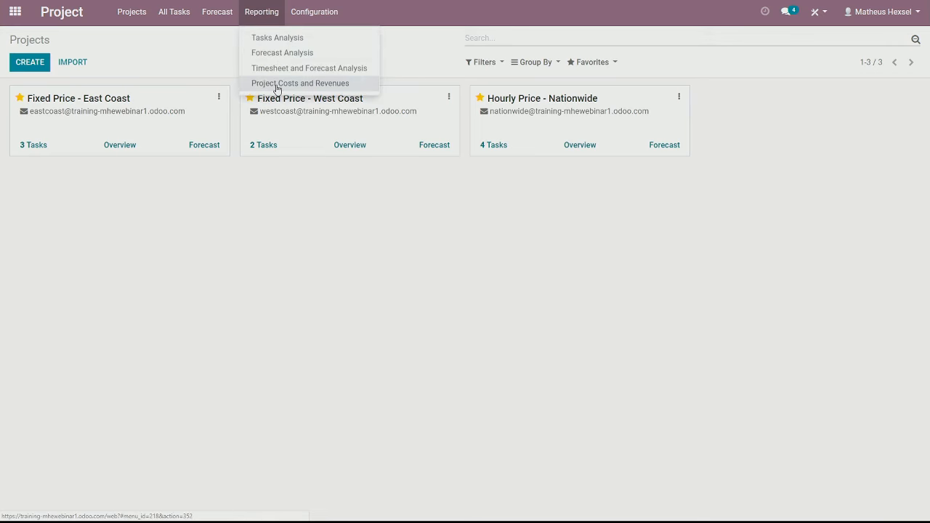
left_click(282, 88)
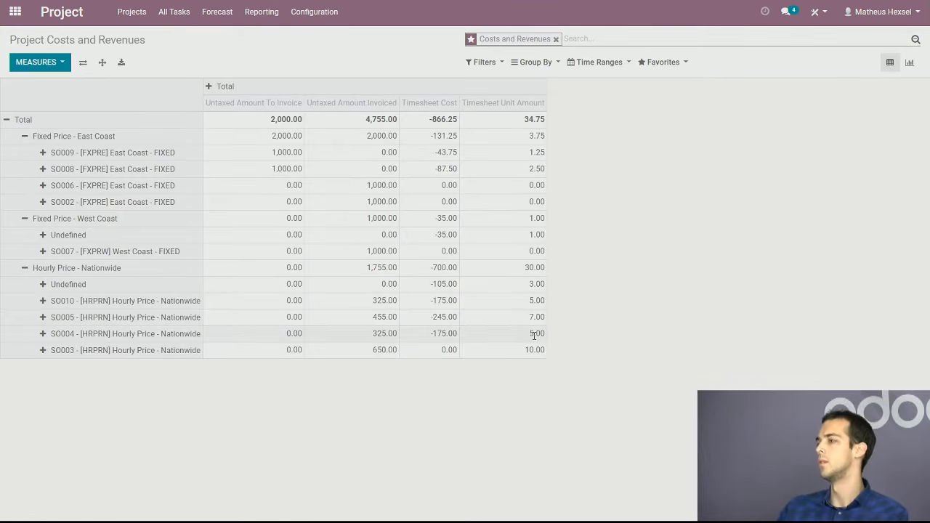
left_click(25, 137)
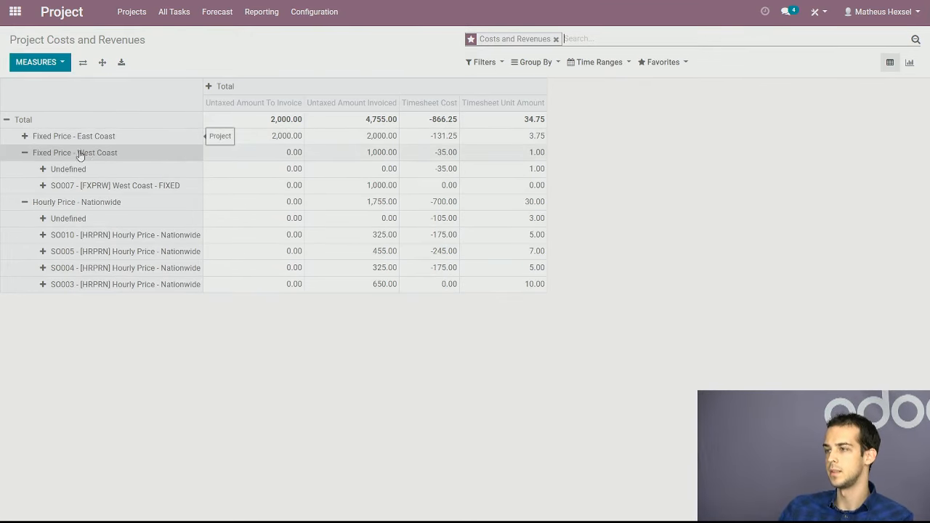
left_click(26, 154)
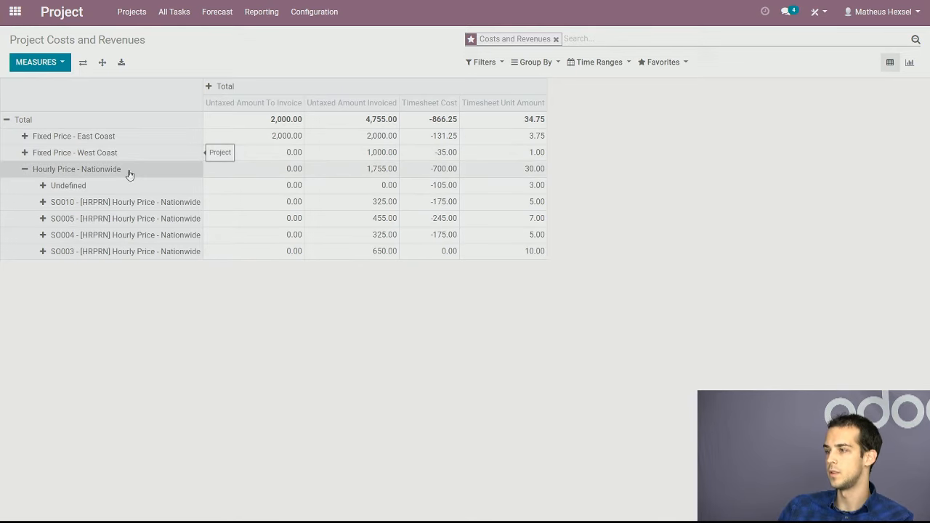
left_click(98, 172)
left_click(86, 172)
left_click(85, 157)
left_click(55, 182)
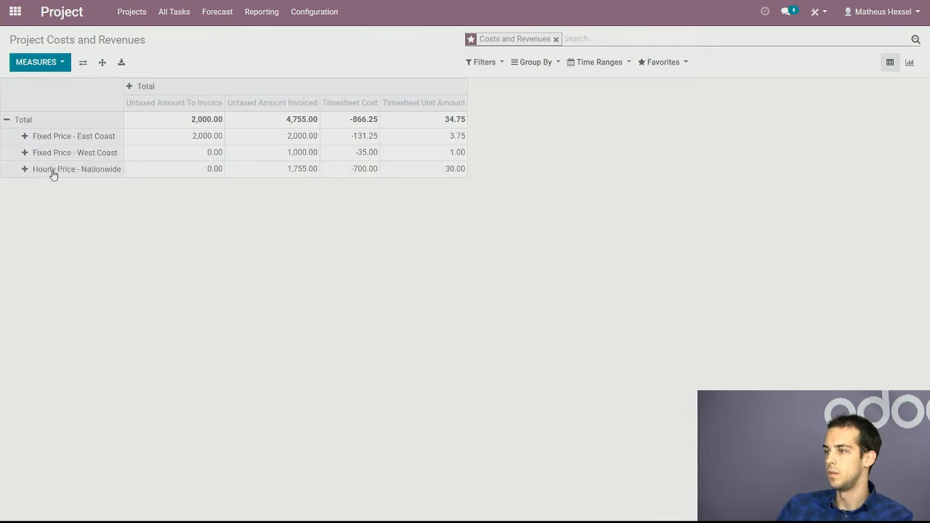
left_click(27, 138)
left_click(28, 153)
left_click(452, 305)
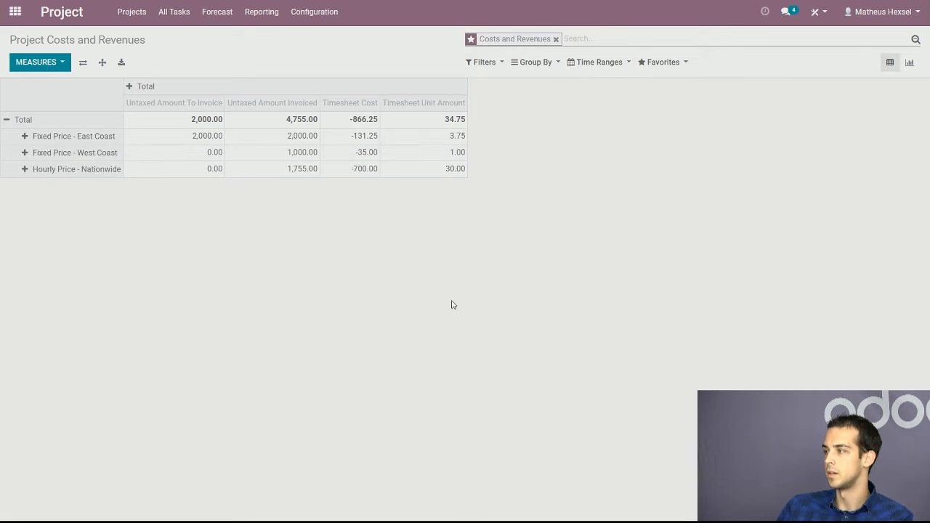
Examine the report's grouping, filter, time range and favorite search options
left_click(526, 62)
left_click(545, 63)
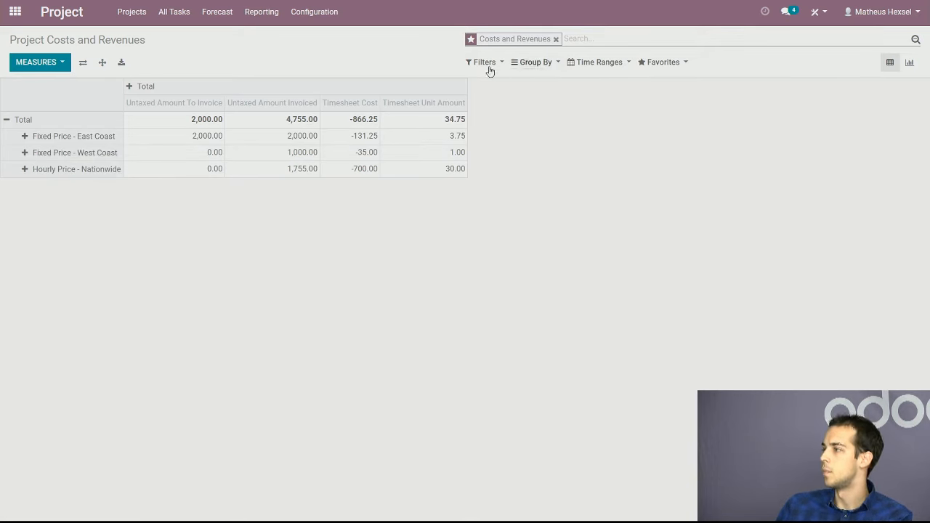
left_click(486, 64)
left_click(490, 65)
left_click(590, 63)
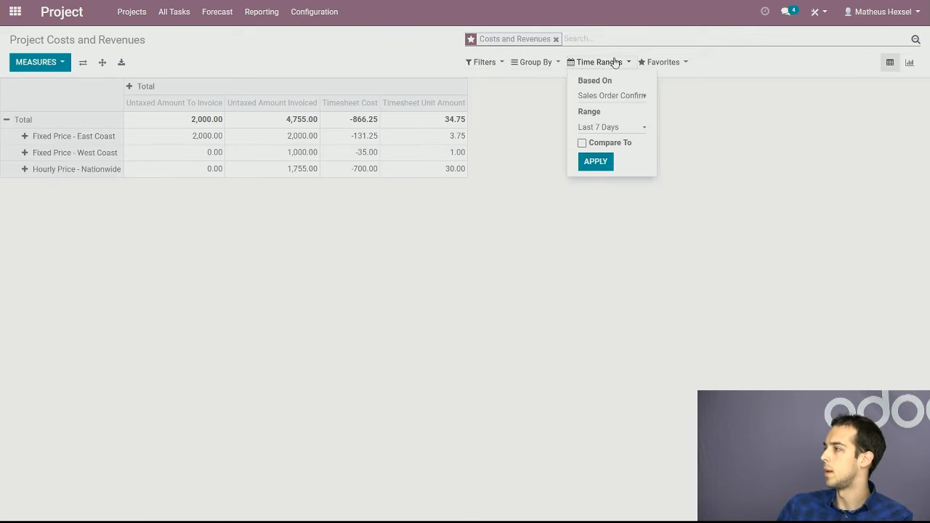
left_click(616, 62)
left_click(676, 62)
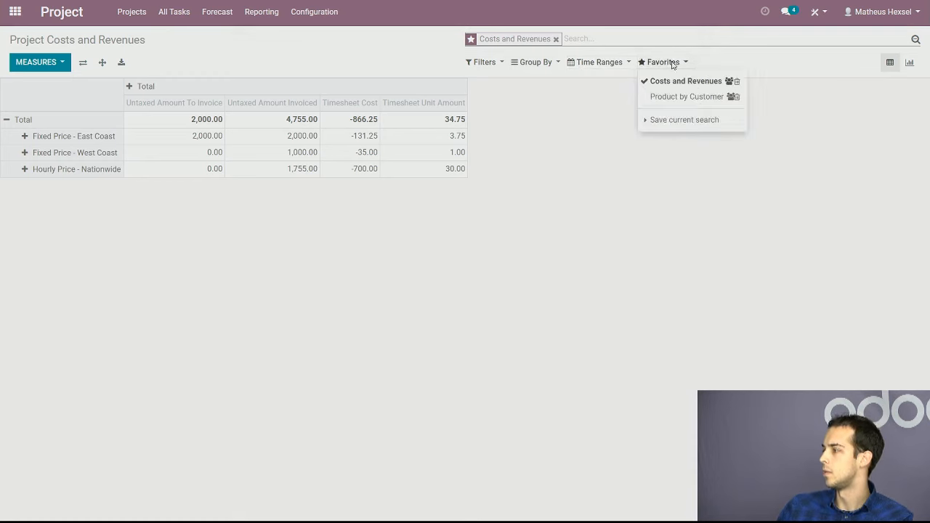
left_click(596, 116)
left_click(483, 63)
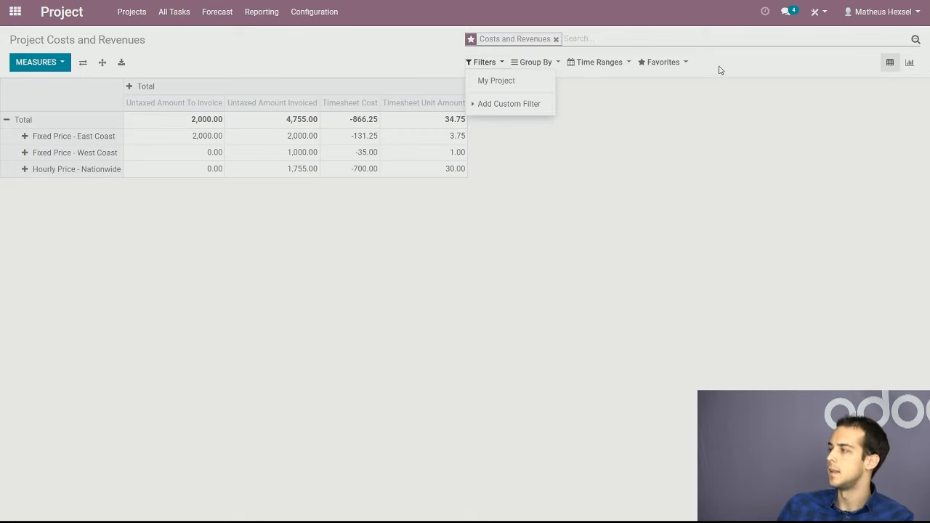
left_click(668, 63)
left_click(507, 154)
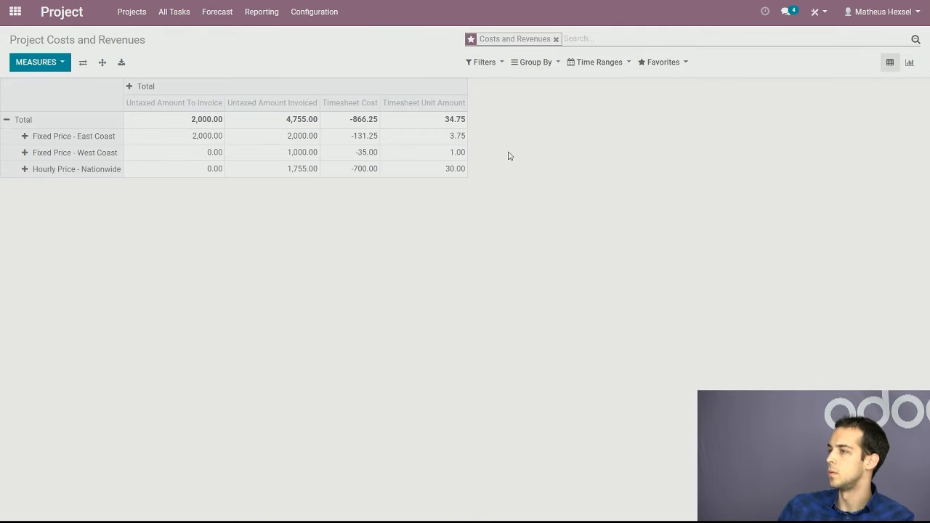
View the Forecast Analysis report and return to the projects list
left_click(259, 12)
left_click(294, 54)
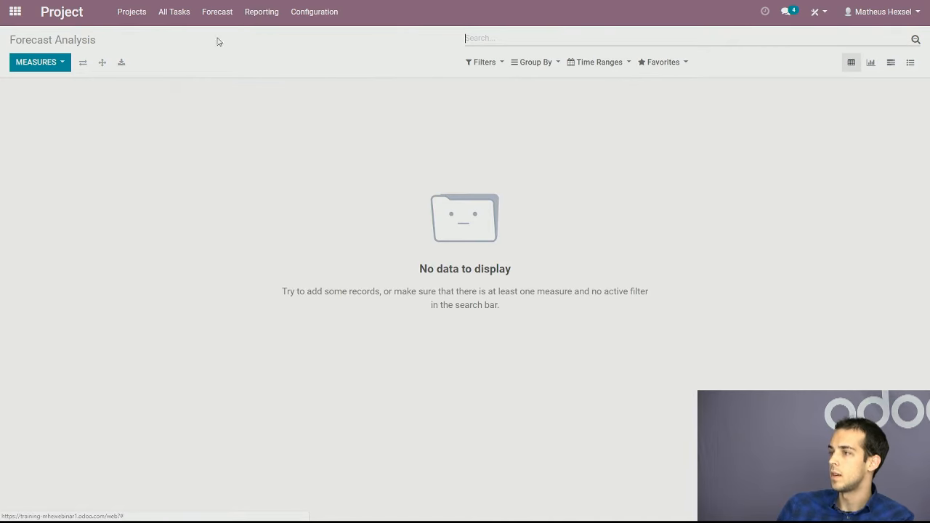
left_click(257, 12)
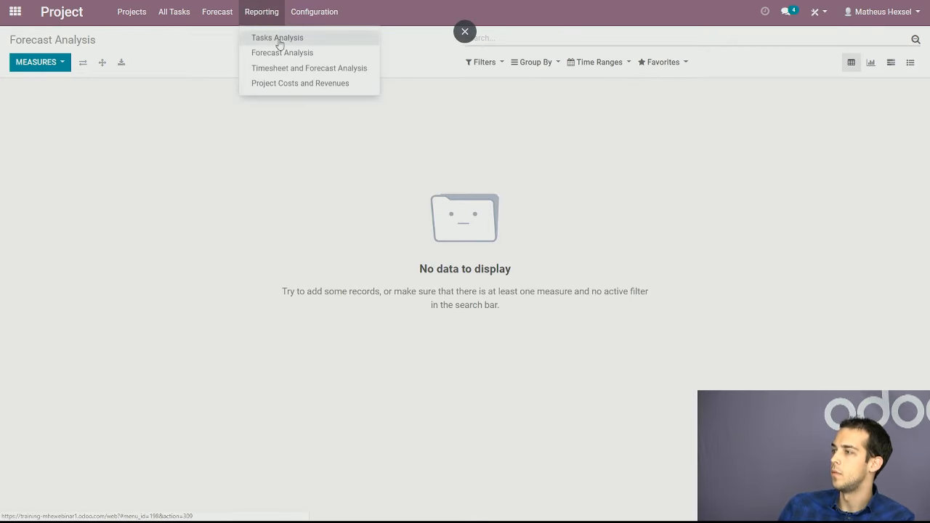
left_click(92, 41)
left_click(43, 22)
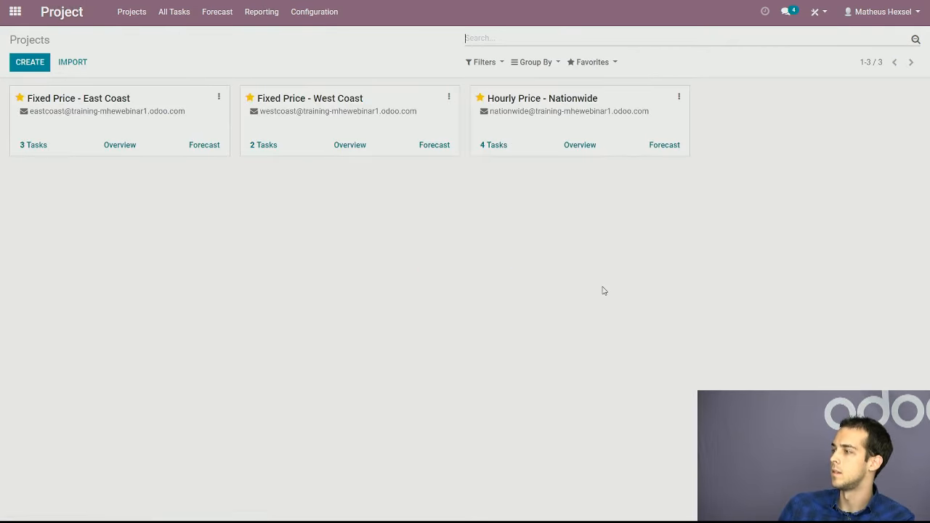
View the Fixed Price - West Coast task board and the All Tasks view, returning to the projects list
left_click(258, 116)
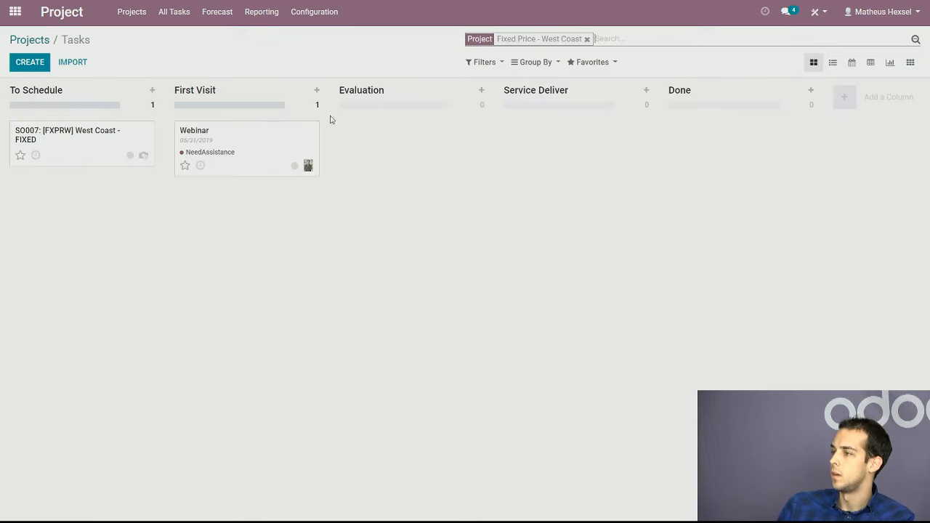
left_click(33, 42)
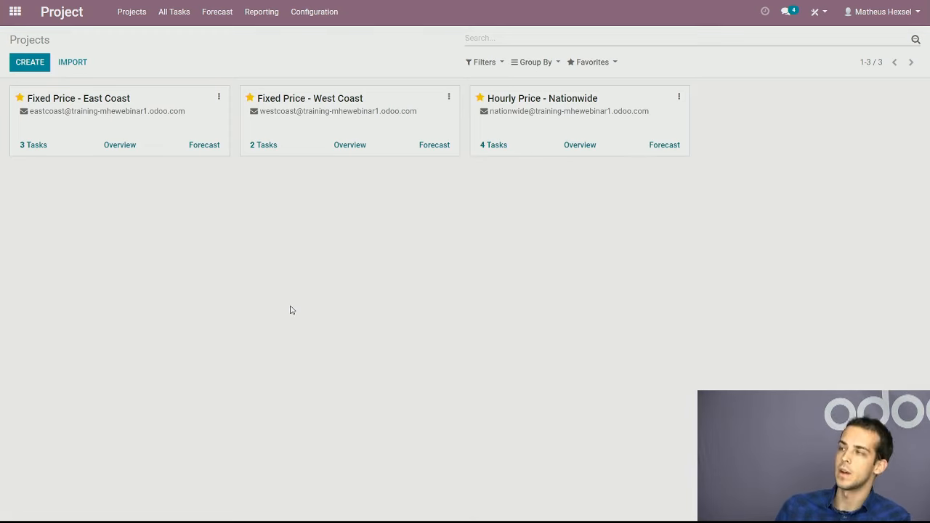
left_click(217, 12)
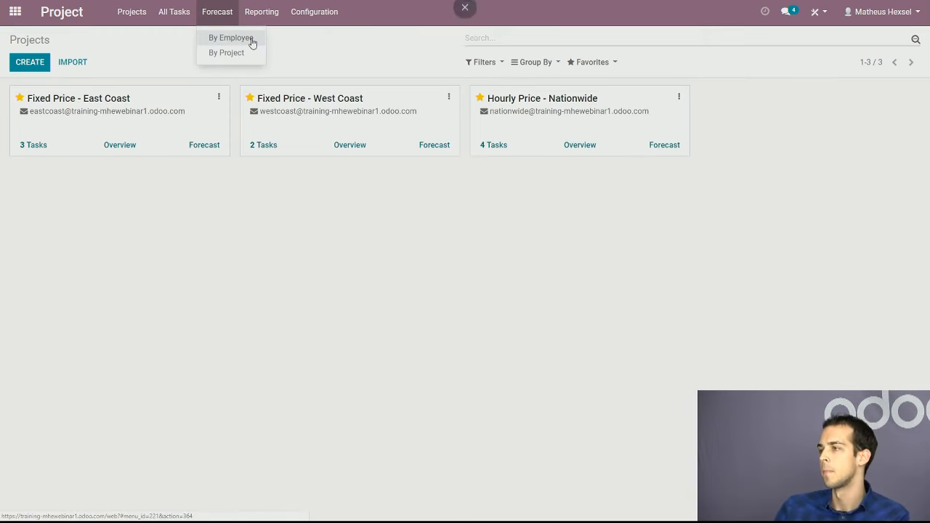
left_click(183, 17)
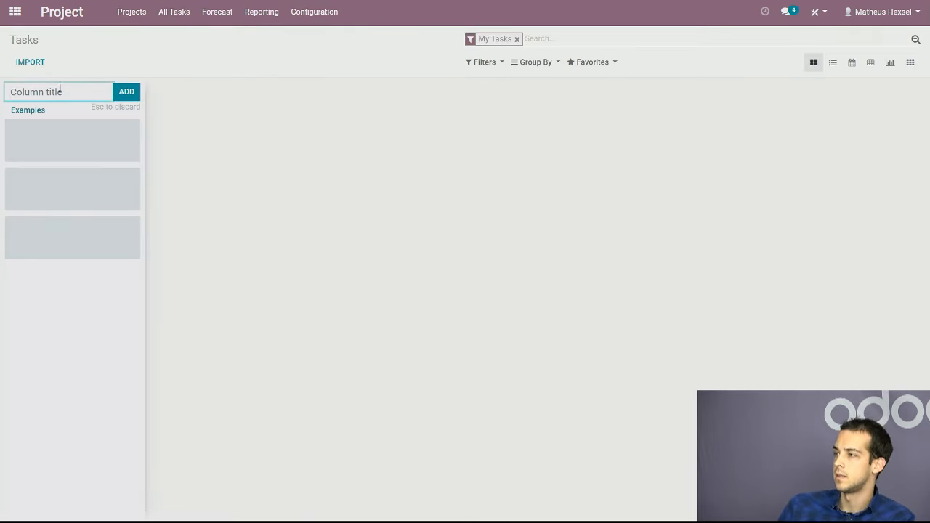
left_click(76, 14)
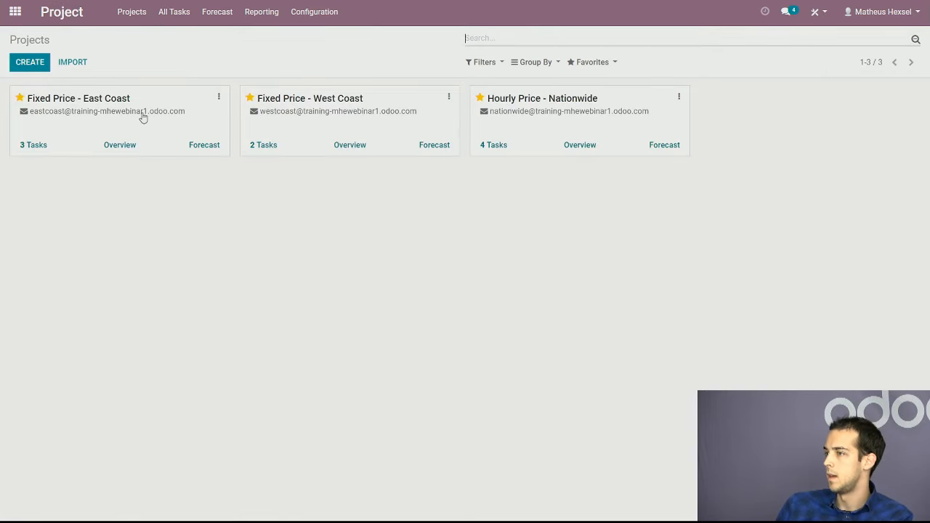
Open the Fixed Price - East Coast task board and delete its Service Deliver stage
left_click(209, 124)
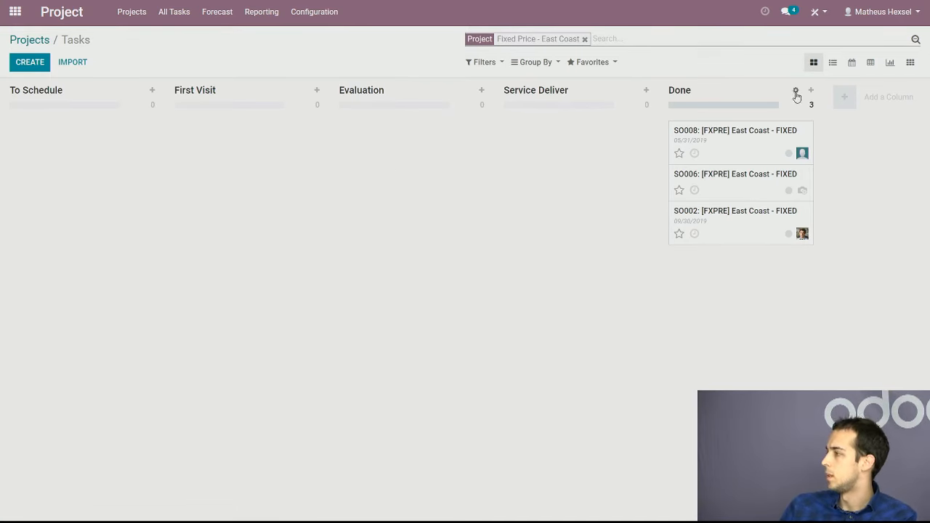
left_click(631, 90)
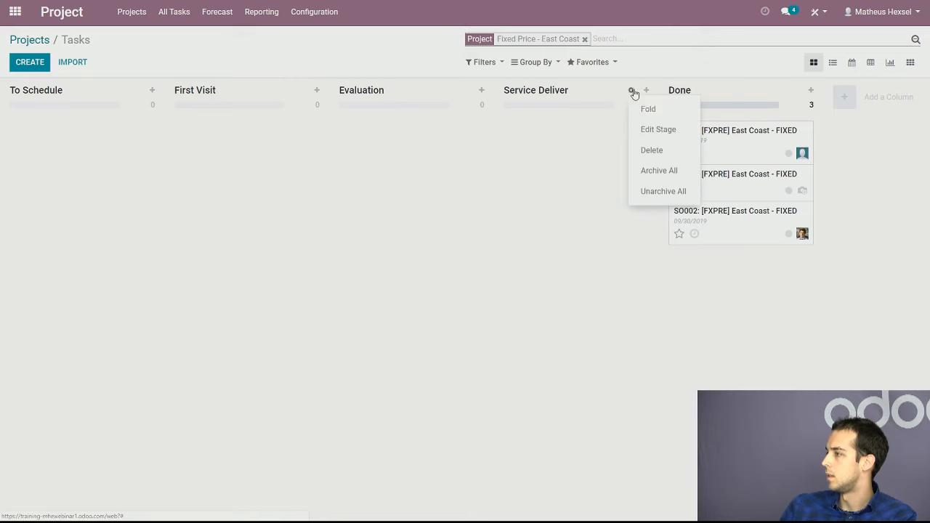
left_click(651, 150)
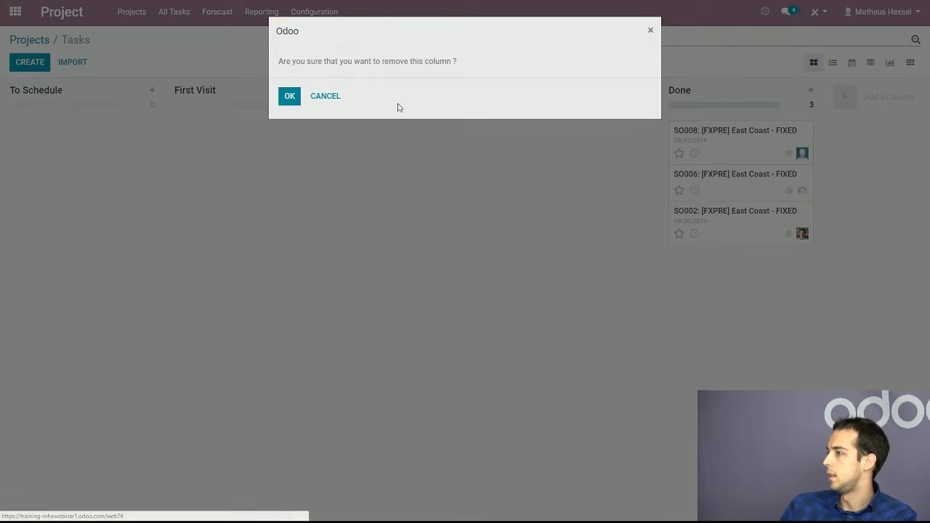
left_click(289, 96)
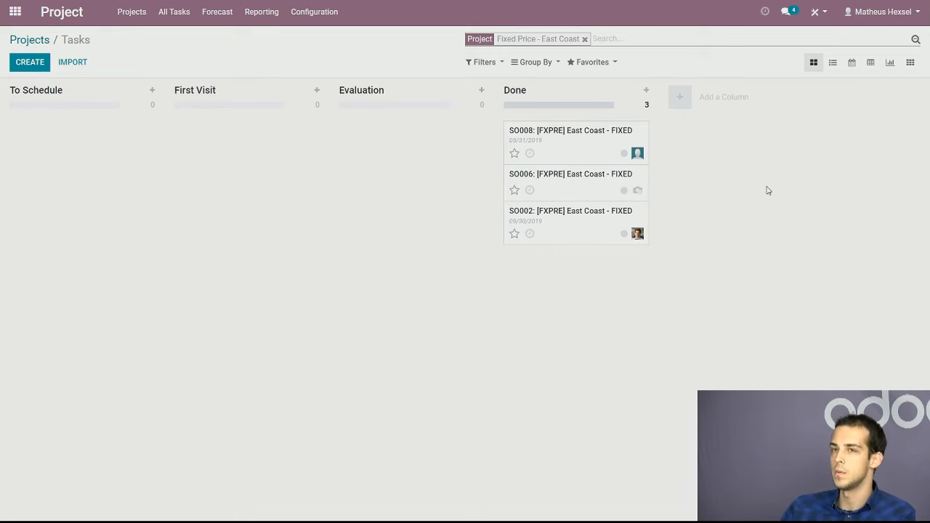
Add a Verification stage to the board and move the SO008 task from Done into it
left_click(708, 97)
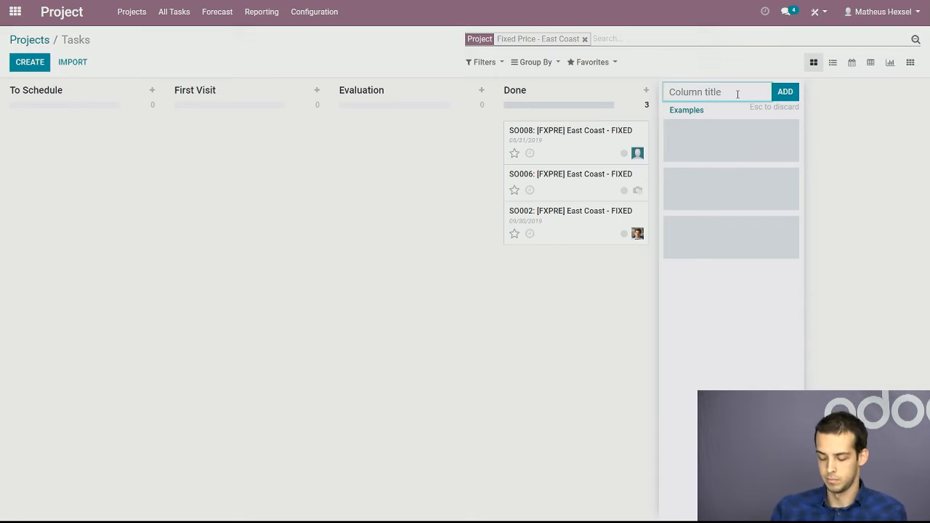
type("Verification")
key("Return")
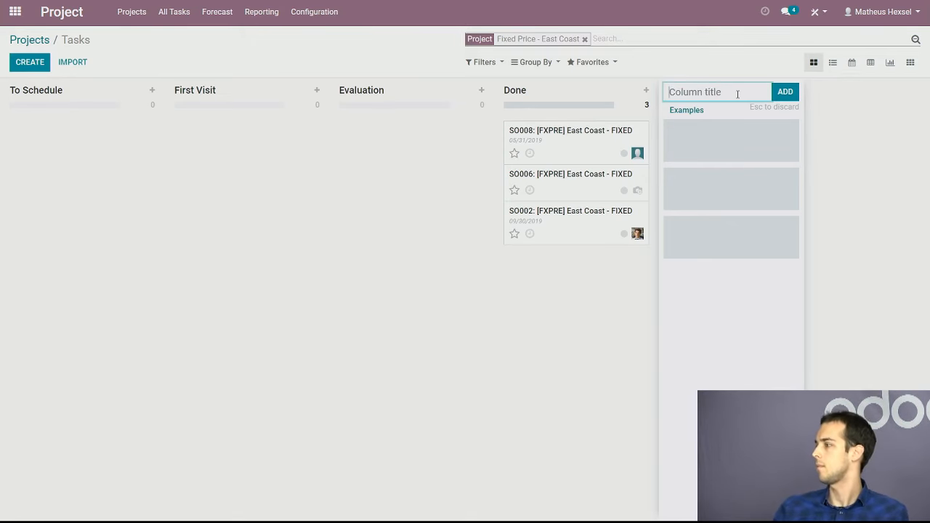
left_click(699, 322)
left_click_drag(586, 153, 718, 128)
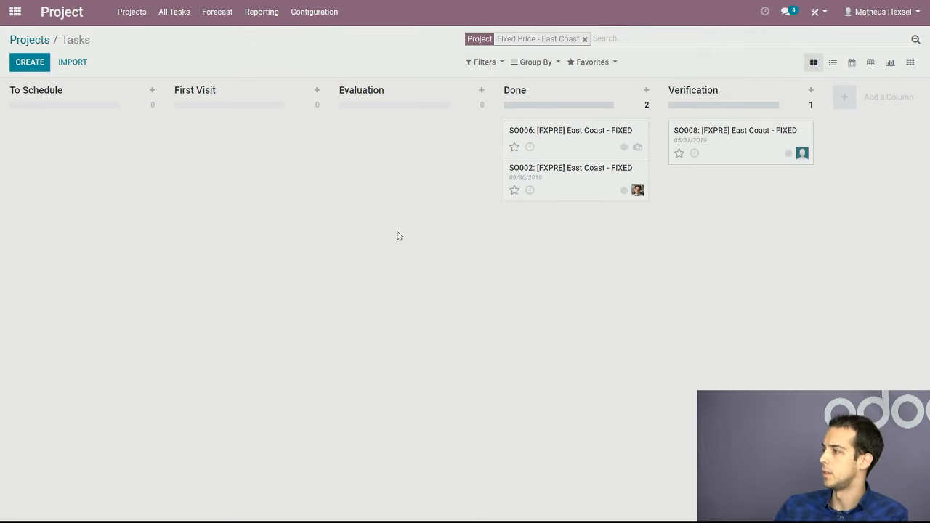
Log a note on the SO008 task mentioning the assignee with "please verify" and return to the task board
left_click(680, 160)
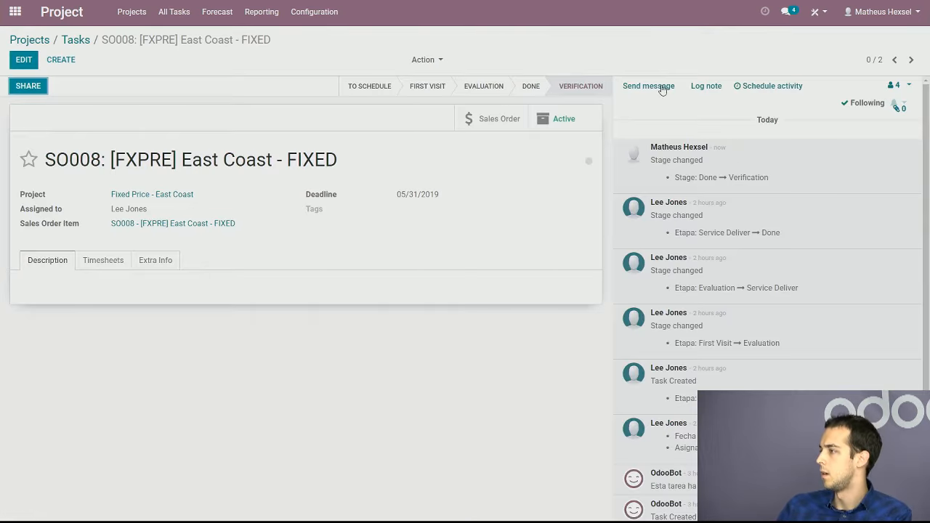
left_click(722, 86)
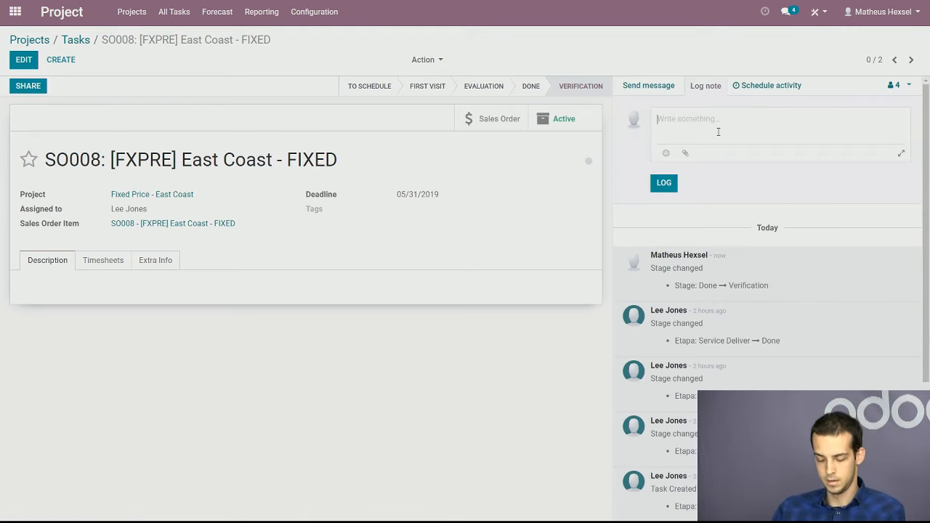
type("@le")
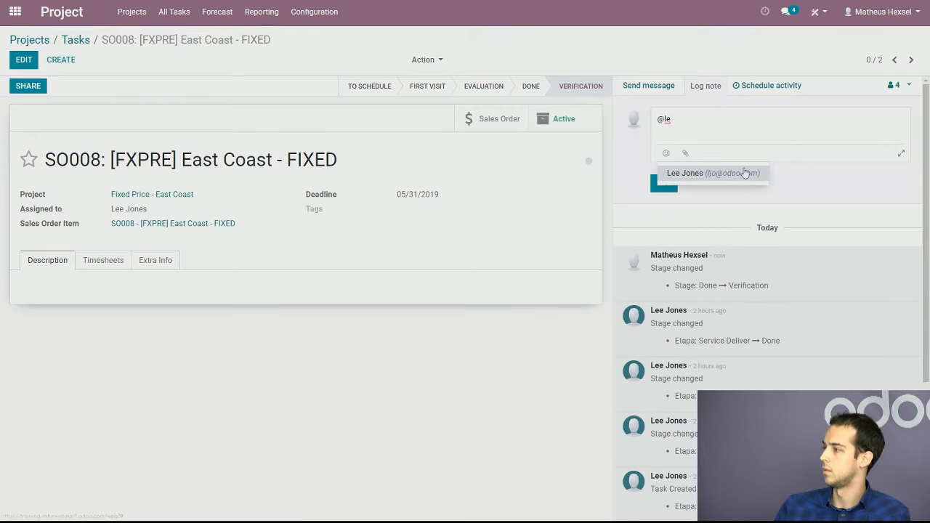
left_click(745, 173)
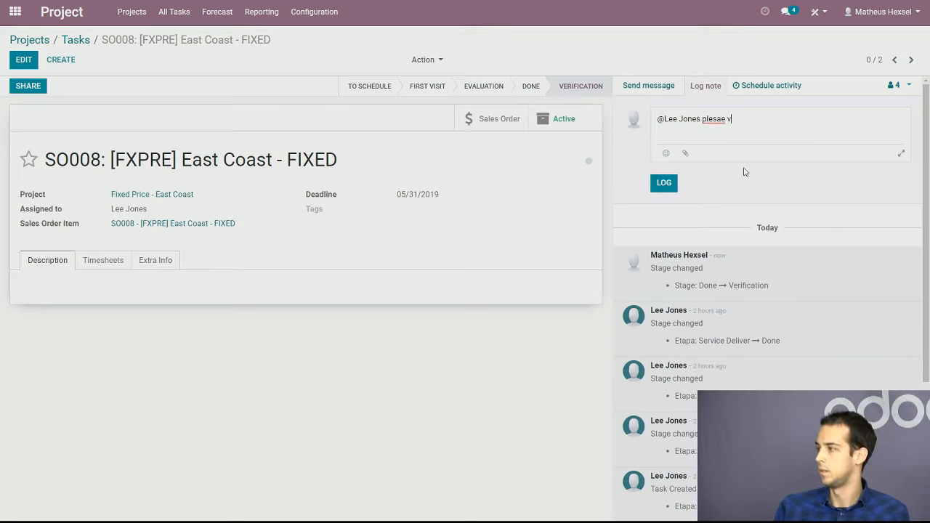
right_click(713, 120)
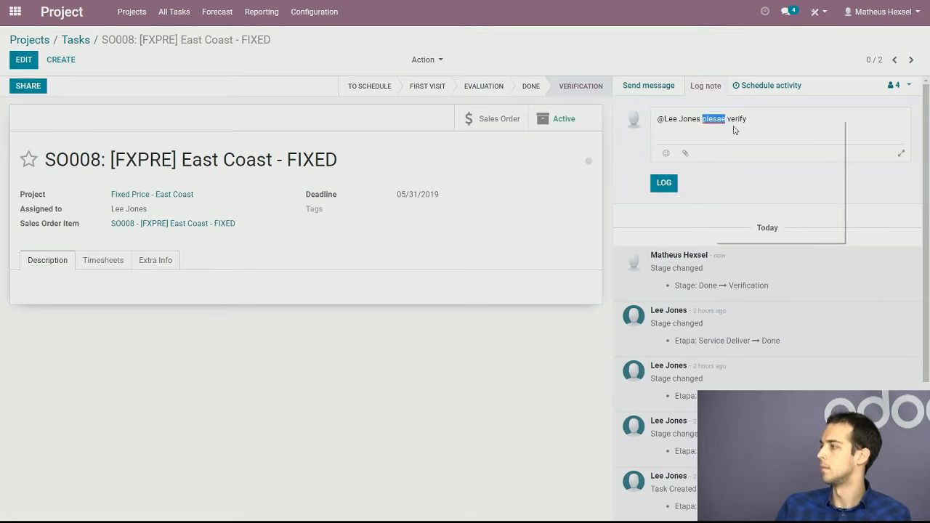
left_click(740, 128)
left_click(666, 184)
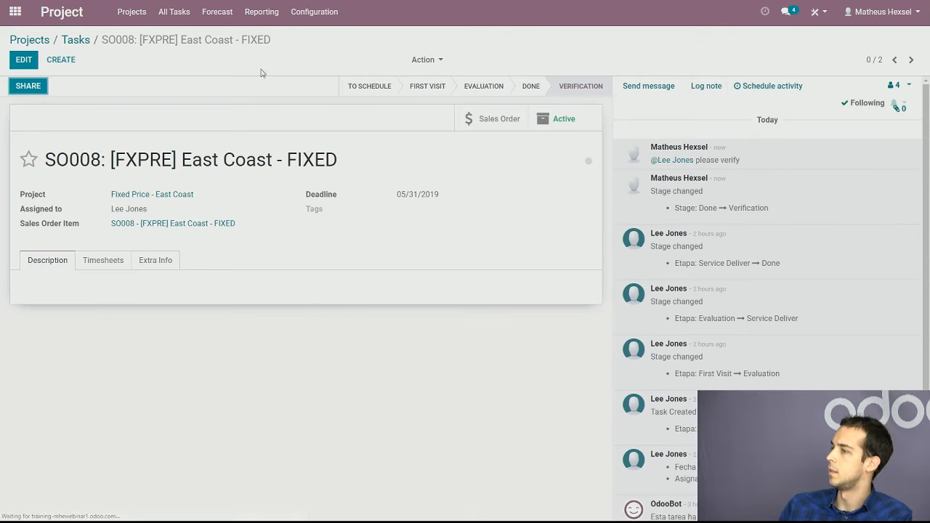
left_click(77, 41)
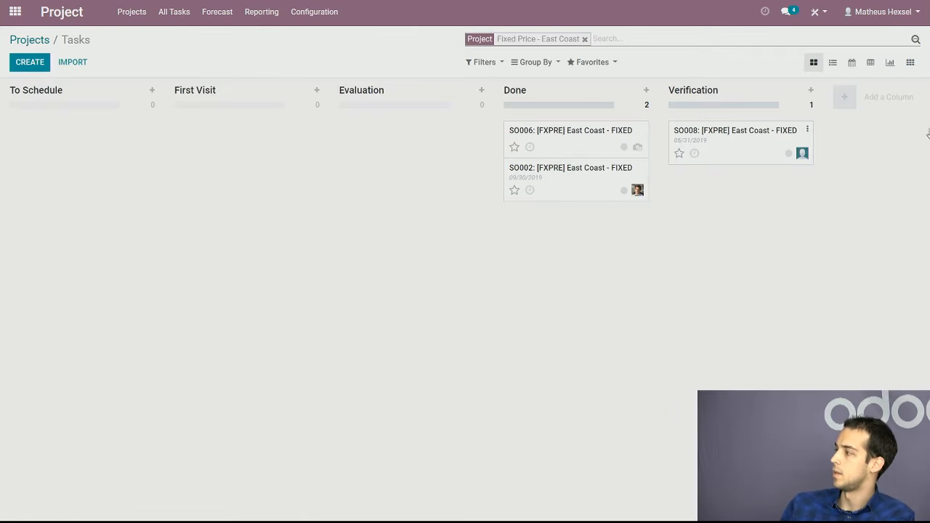
Reopen the SO008 task and remove the third person listed among its followers
left_click(894, 85)
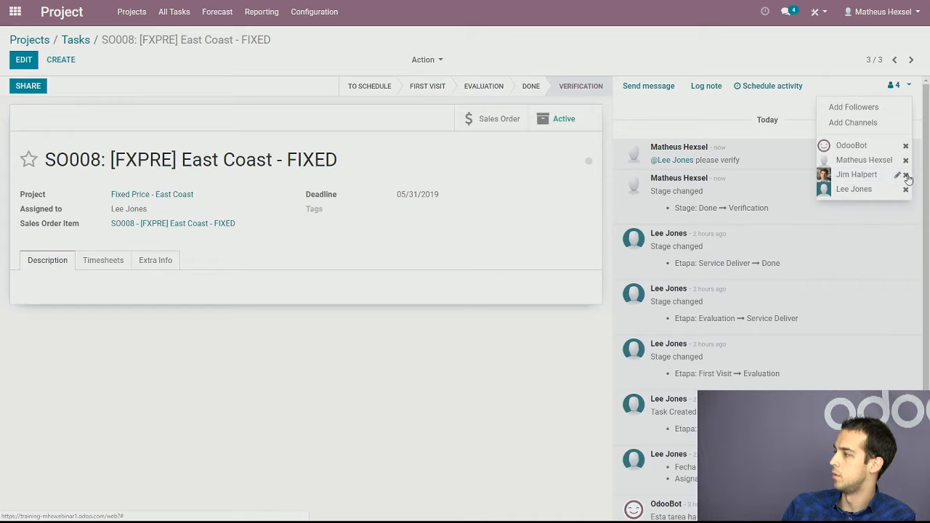
left_click(906, 175)
left_click(289, 107)
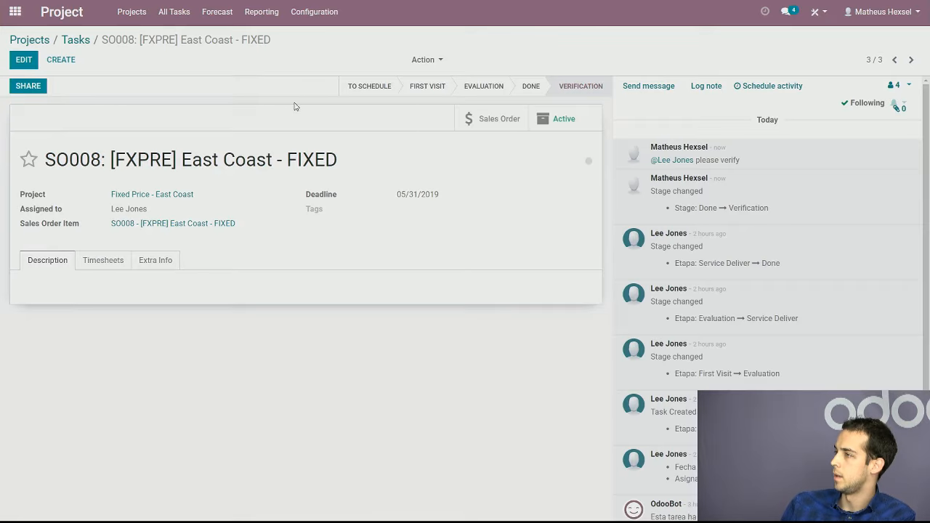
Check the SO008 task's follower list and return to the projects overview
left_click(901, 87)
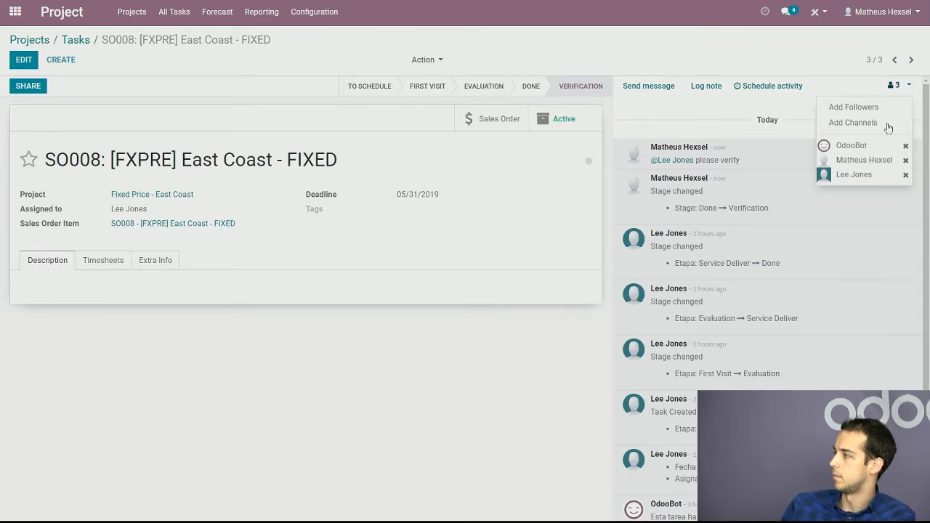
left_click(707, 120)
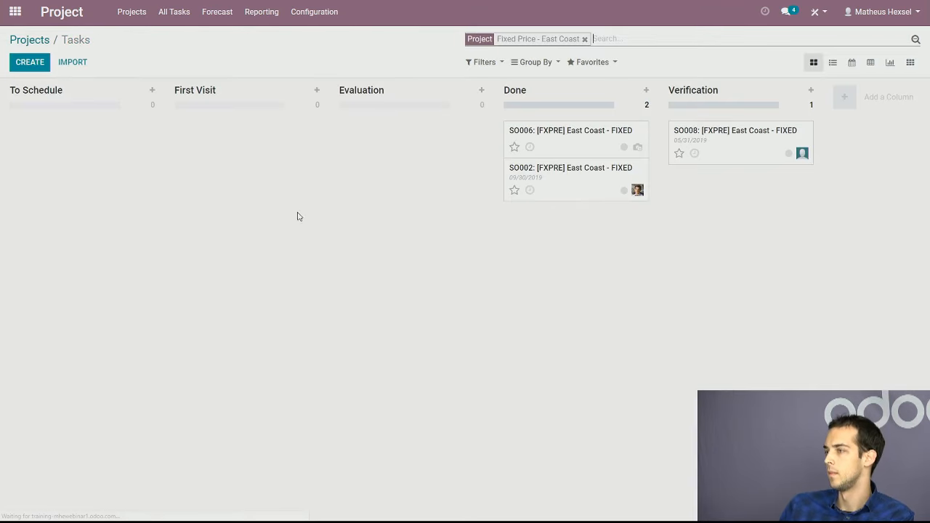
left_click(42, 40)
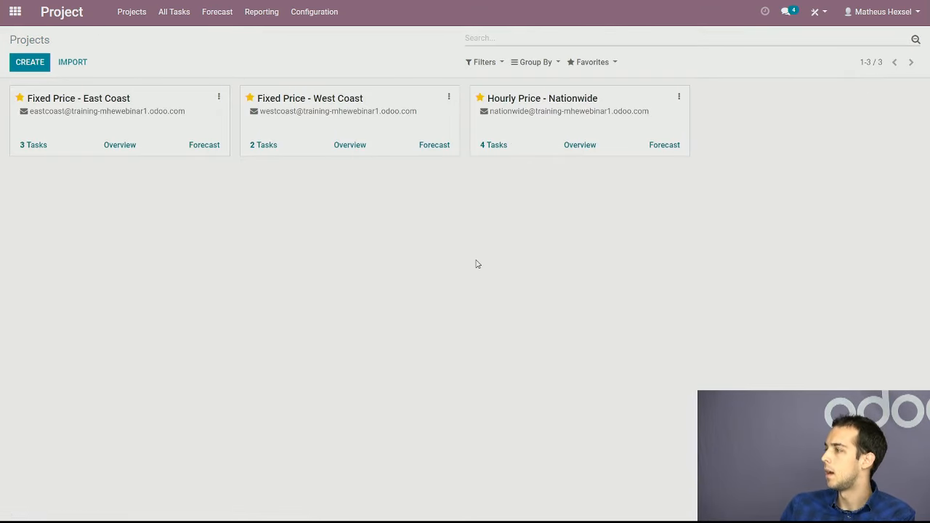
Examine the email alias on the Fixed Price - West Coast project card, look into its task board and return to the projects overview
left_click_drag(417, 120, 262, 119)
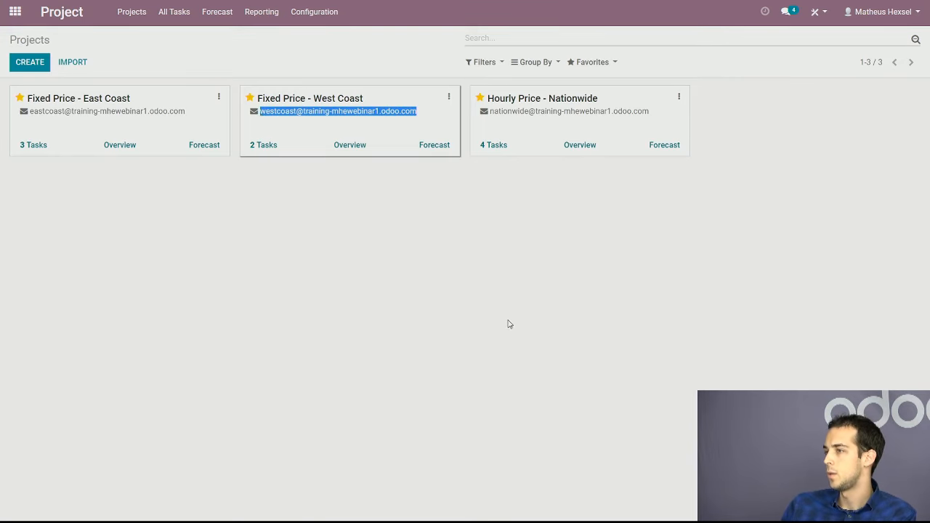
left_click(37, 40)
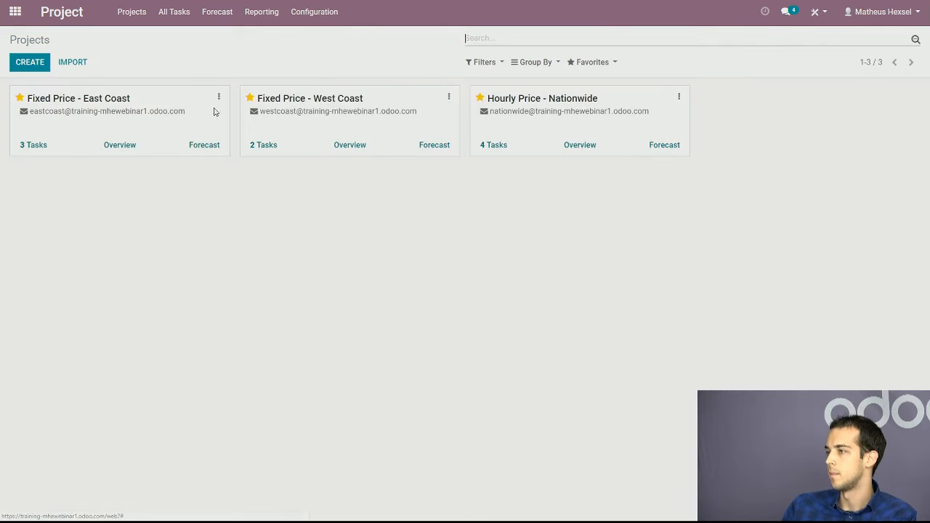
left_click_drag(260, 112, 402, 116)
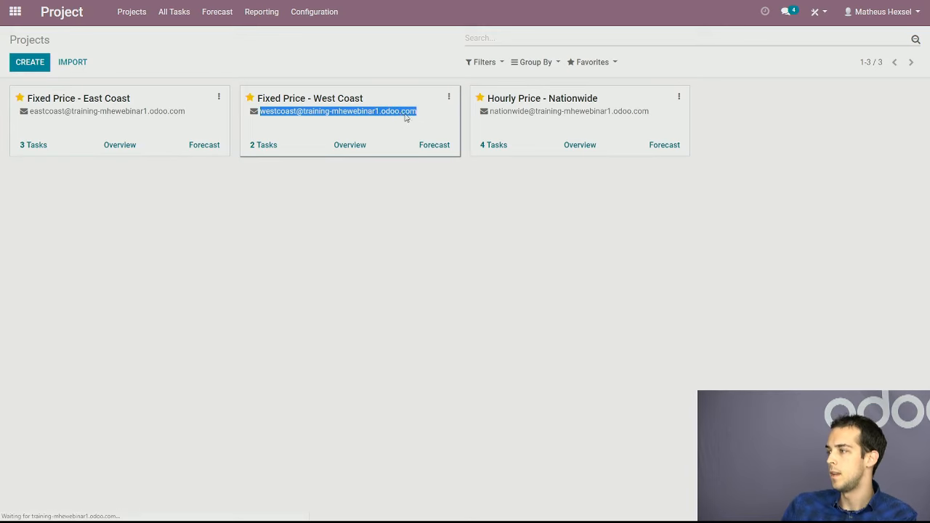
left_click(34, 40)
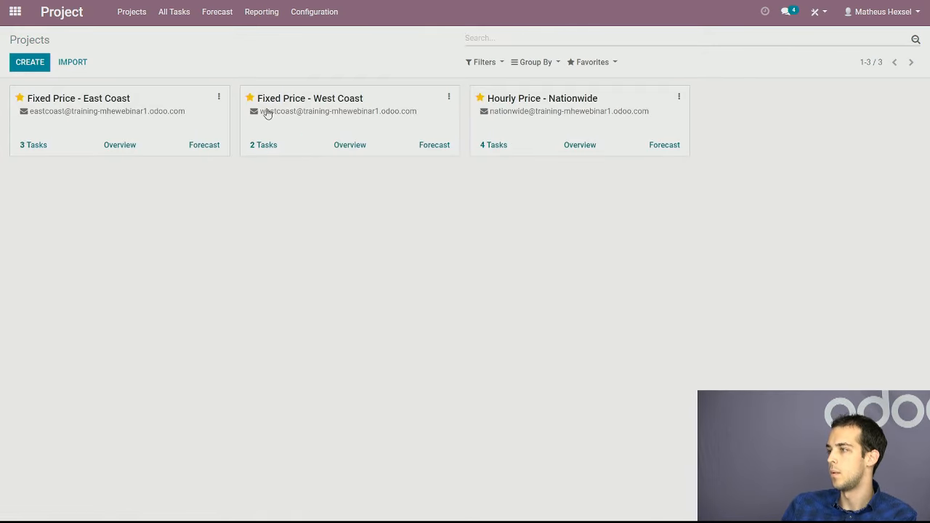
left_click_drag(265, 117, 407, 203)
left_click(382, 128)
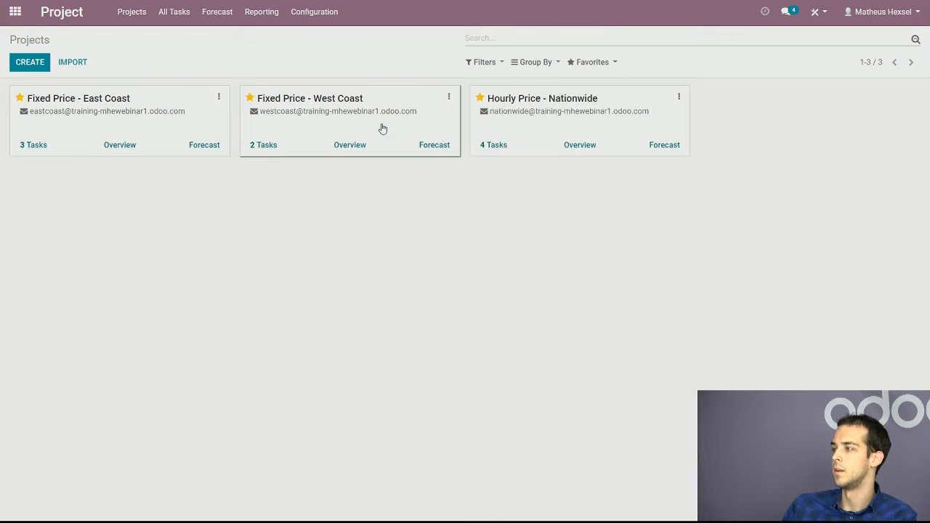
left_click(369, 109)
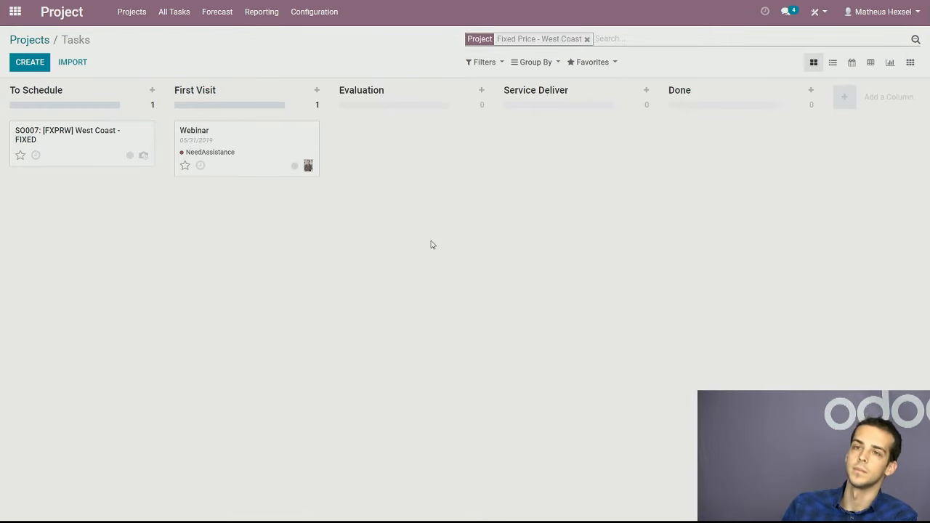
left_click(37, 41)
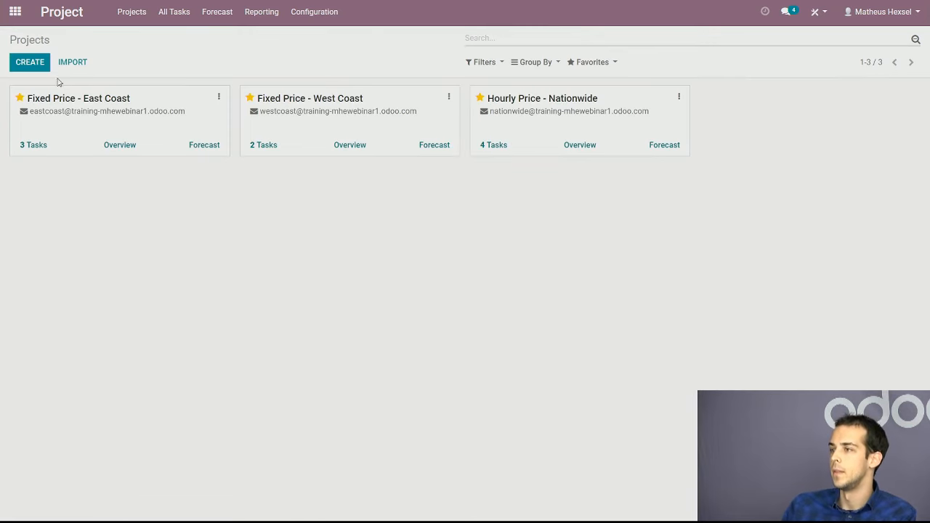
Create a project named Party with forecast and timesheets allowed and "party" as its project email alias
left_click(34, 63)
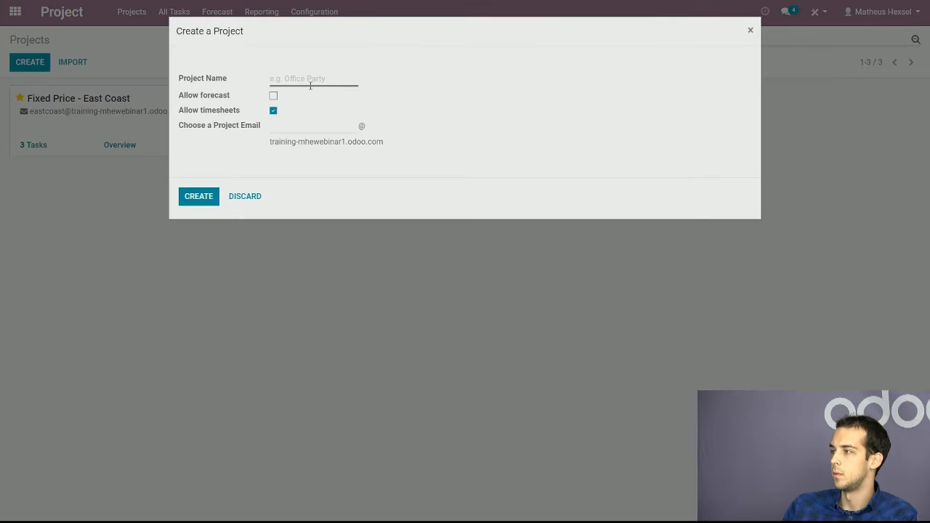
left_click(310, 83)
type("Party")
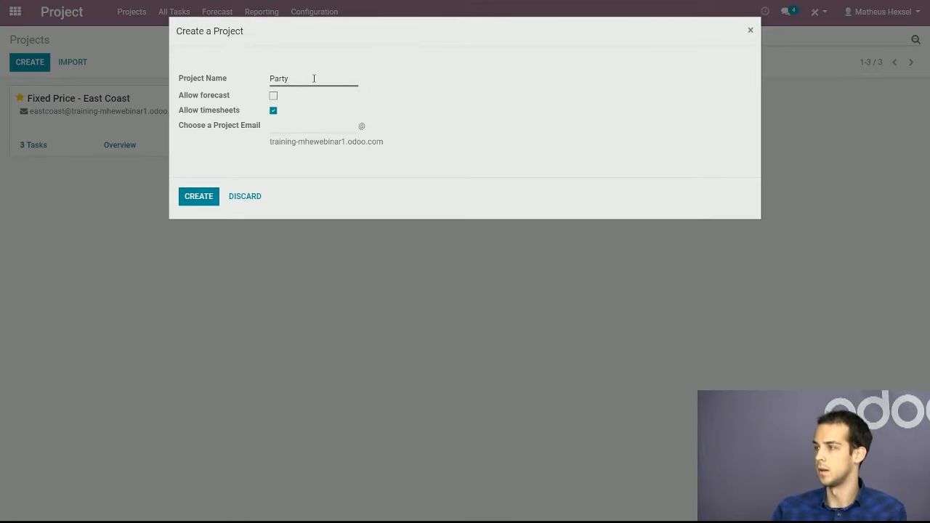
left_click(273, 95)
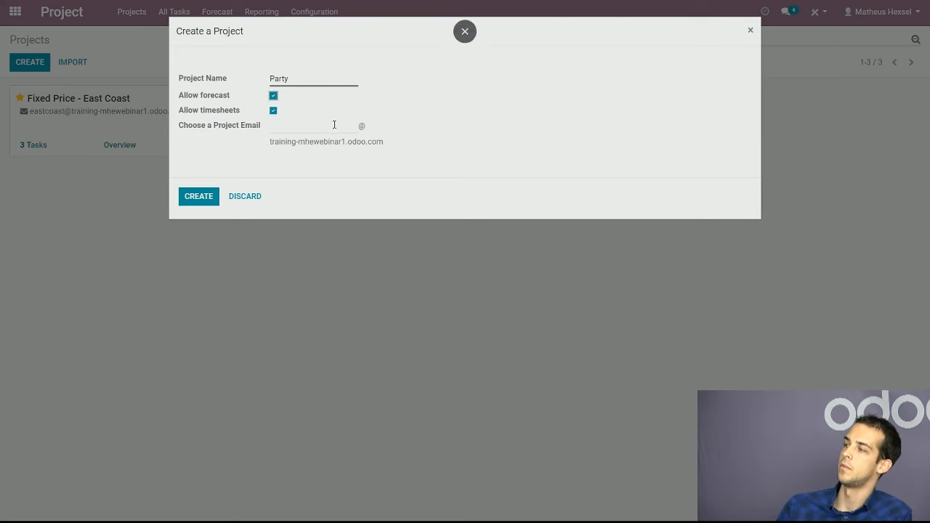
left_click(333, 130)
type("party")
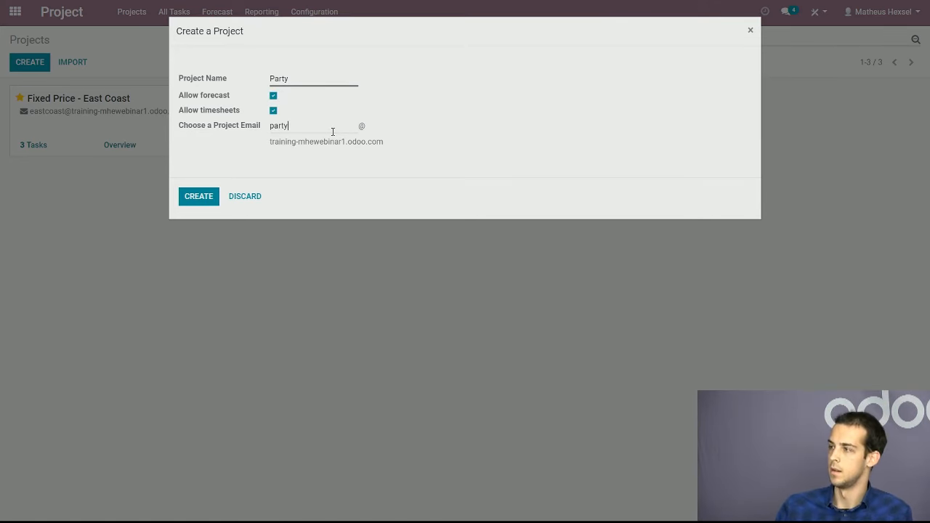
mouse_move(256, 130)
left_mouse_down()
mouse_move(196, 128)
mouse_move(252, 122)
left_mouse_up()
left_click(188, 198)
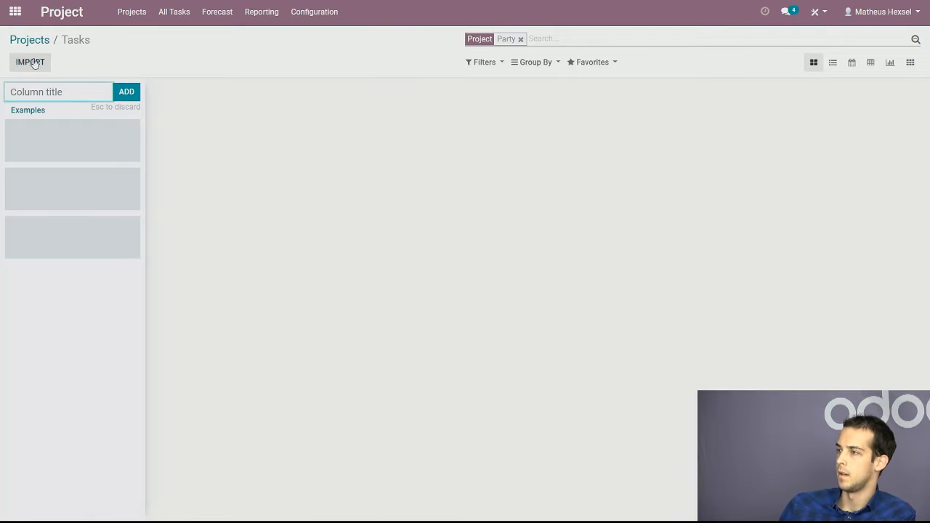
Examine the Party project's email alias and empty board, view the Hourly Price - Nationwide task board, and return to the projects overview
left_click(41, 42)
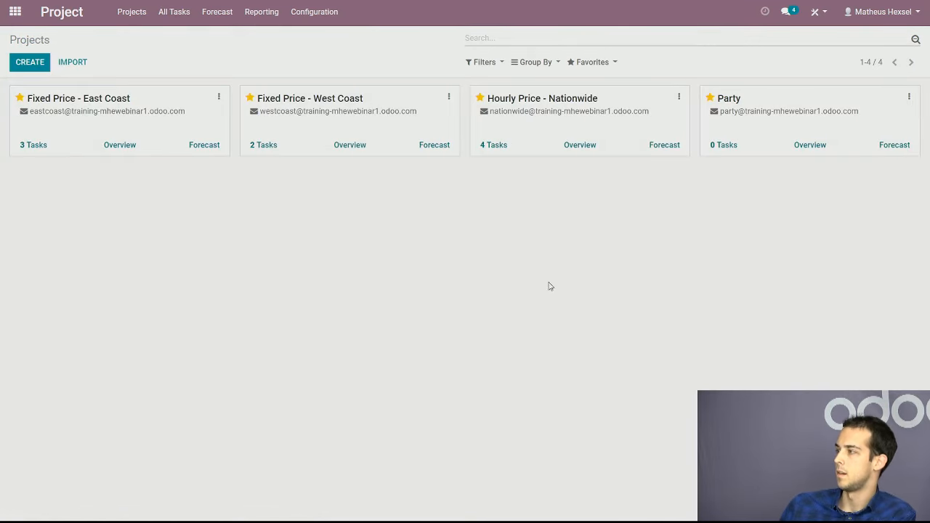
left_click_drag(725, 114, 834, 120)
left_click(811, 258)
left_click(766, 121)
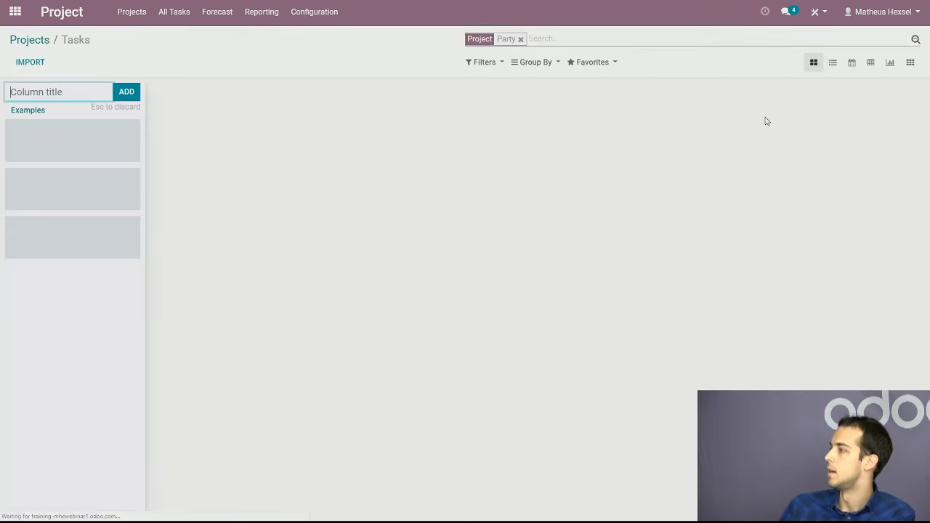
left_click(361, 177)
left_click(32, 41)
left_click_drag(720, 112, 790, 119)
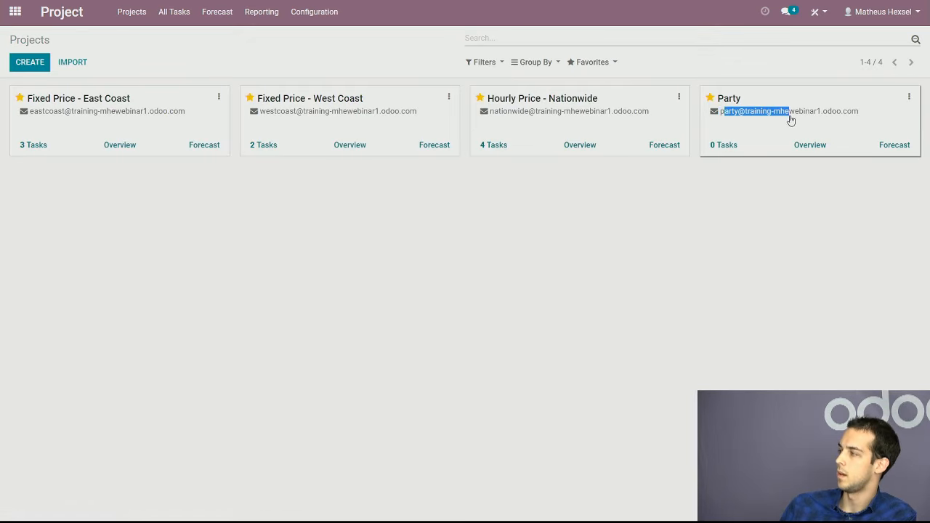
left_click(339, 172)
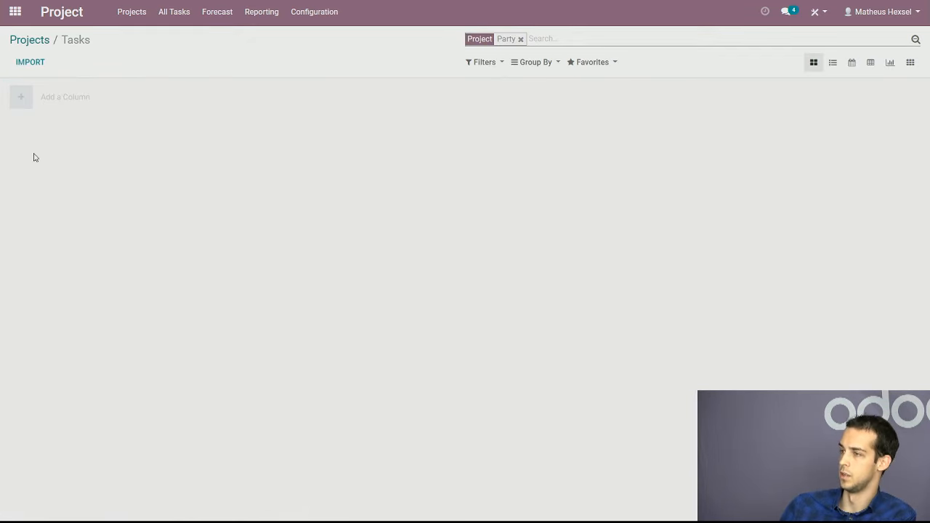
left_click(32, 41)
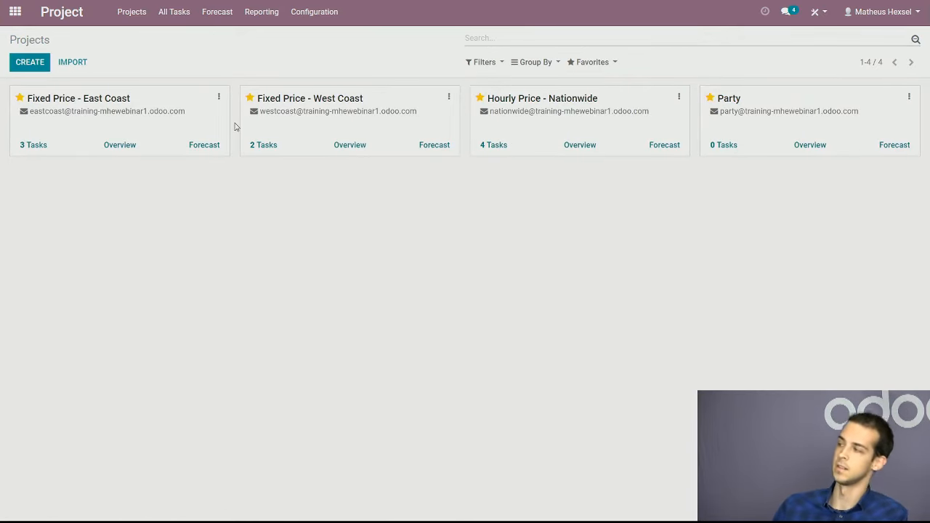
left_click(547, 127)
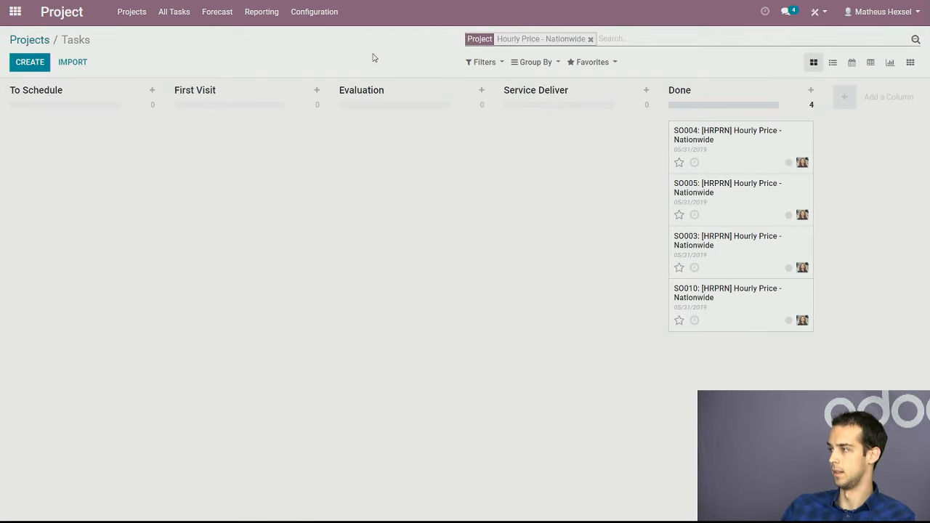
left_click(39, 44)
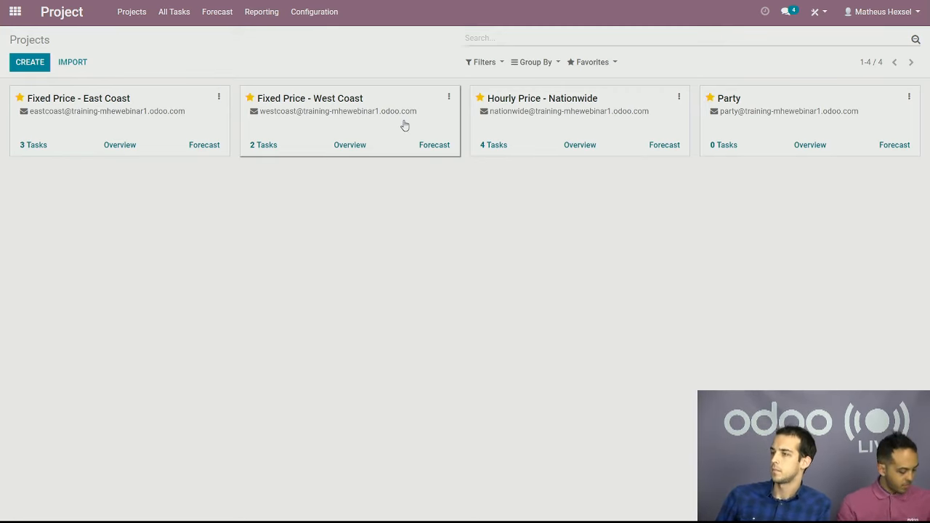
Open the new-user form from the assignee choices of the Webinar task in Fixed Price - West Coast, discard the edits and return to the board
left_click(418, 146)
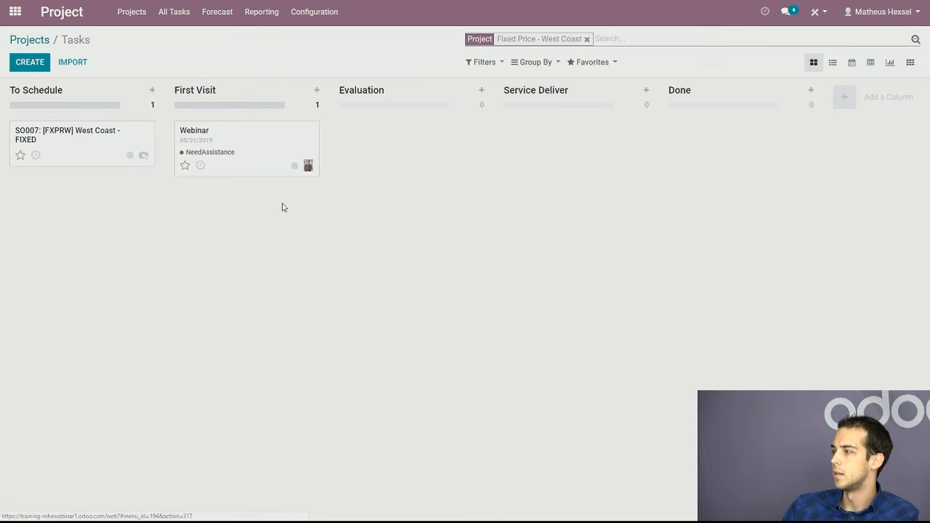
left_click(271, 154)
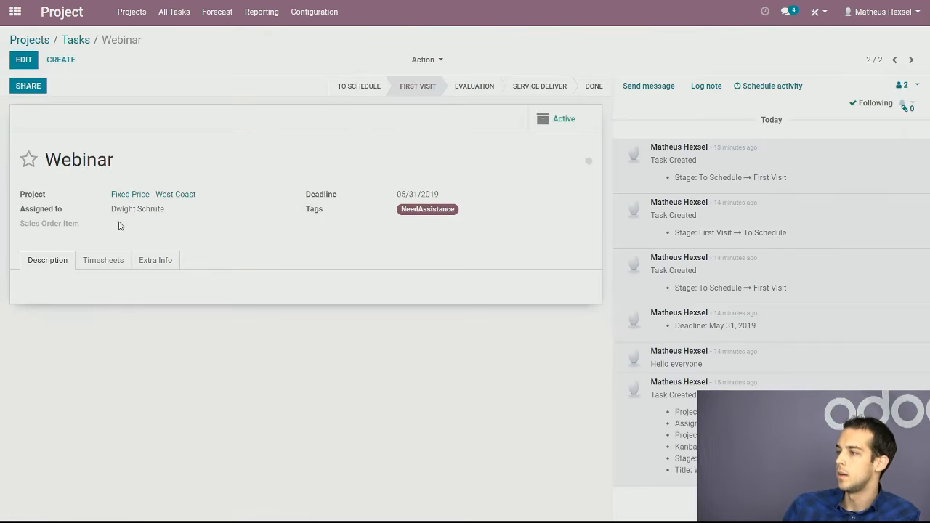
left_click(26, 60)
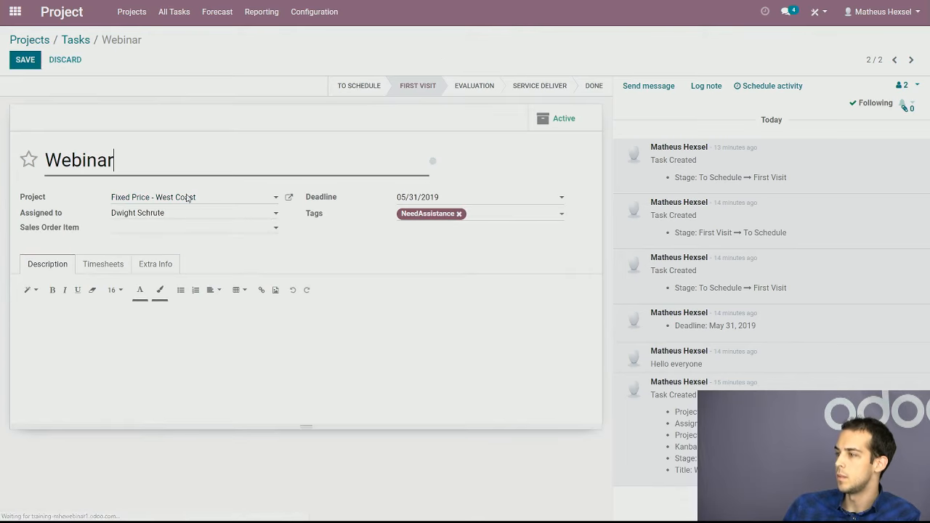
left_click(262, 220)
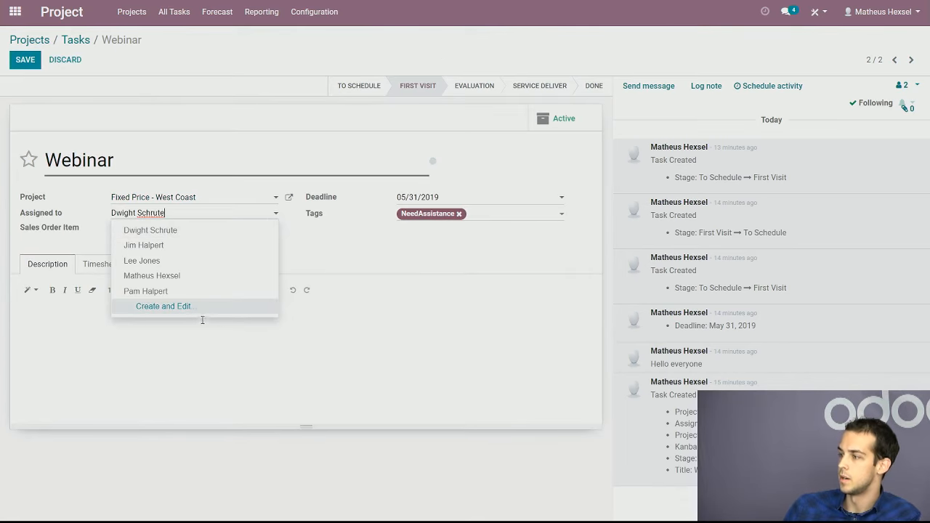
left_click(190, 311)
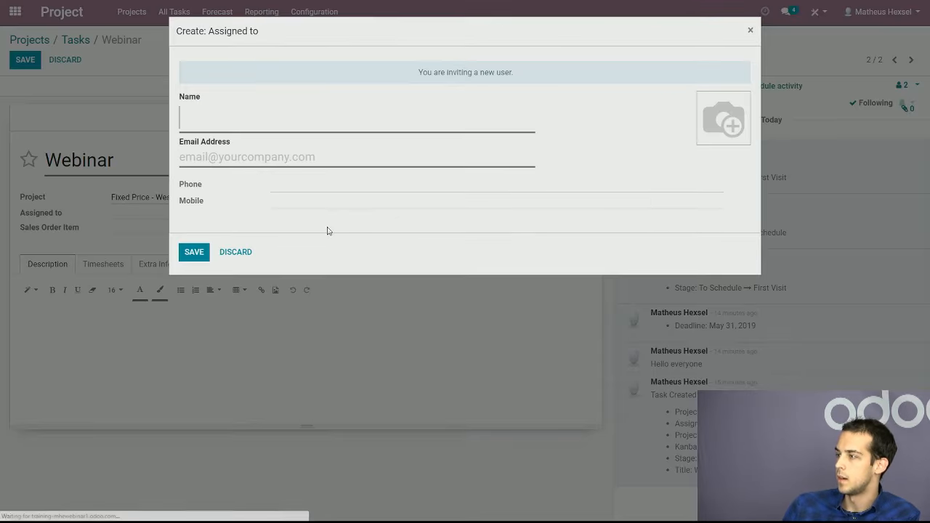
left_click(751, 31)
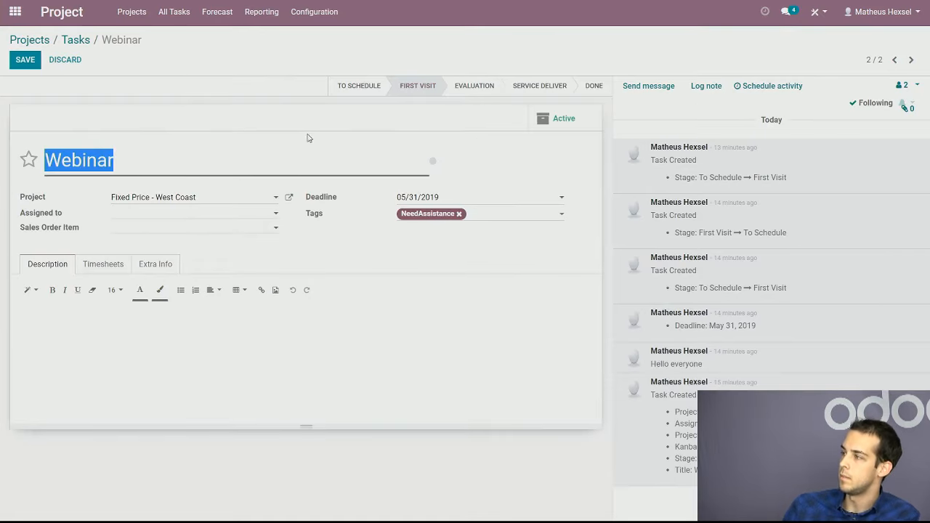
left_click(67, 60)
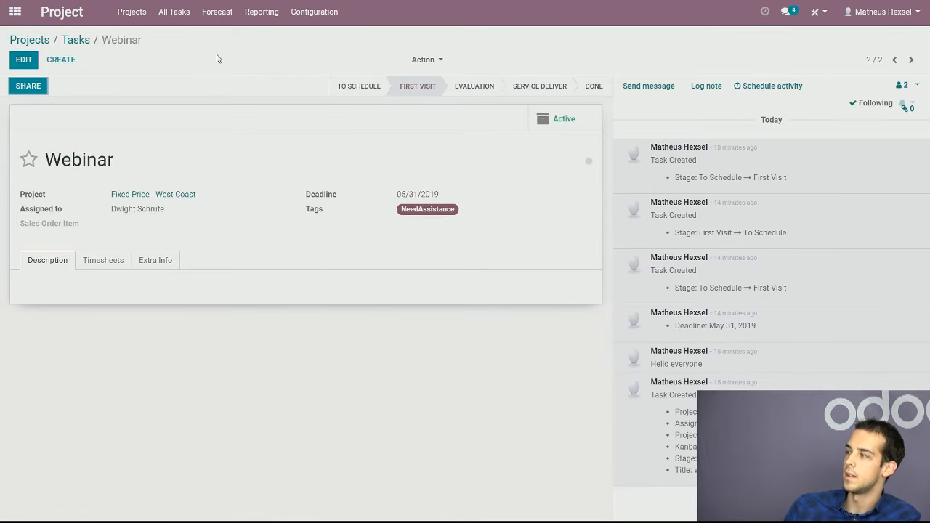
left_click(78, 43)
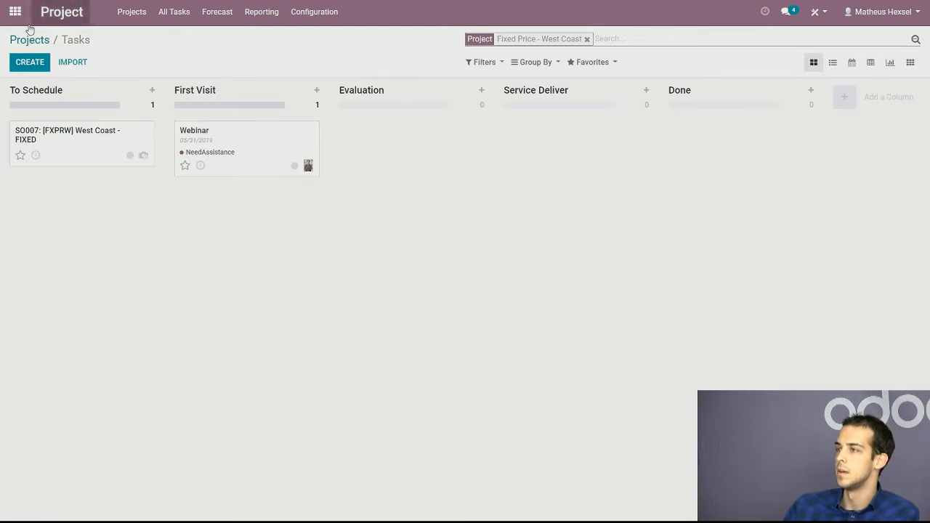
Switch to the Employees app, open the last employee's record for editing and set the Department to Sales
left_click(15, 12)
left_click(266, 220)
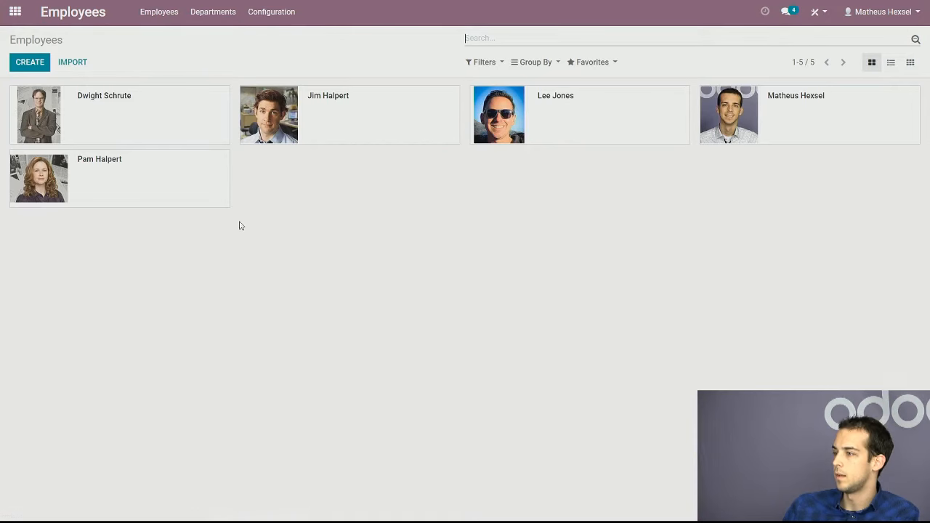
left_click(152, 186)
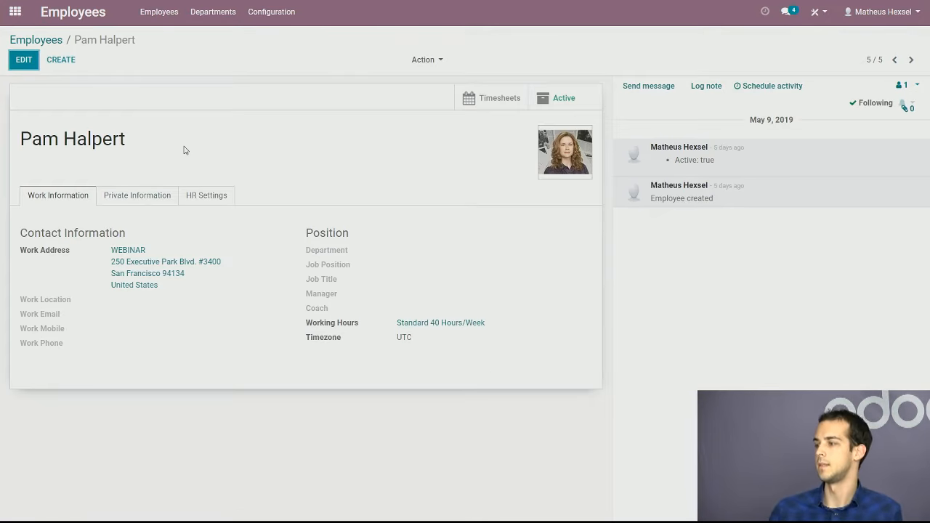
left_click_drag(354, 256, 308, 247)
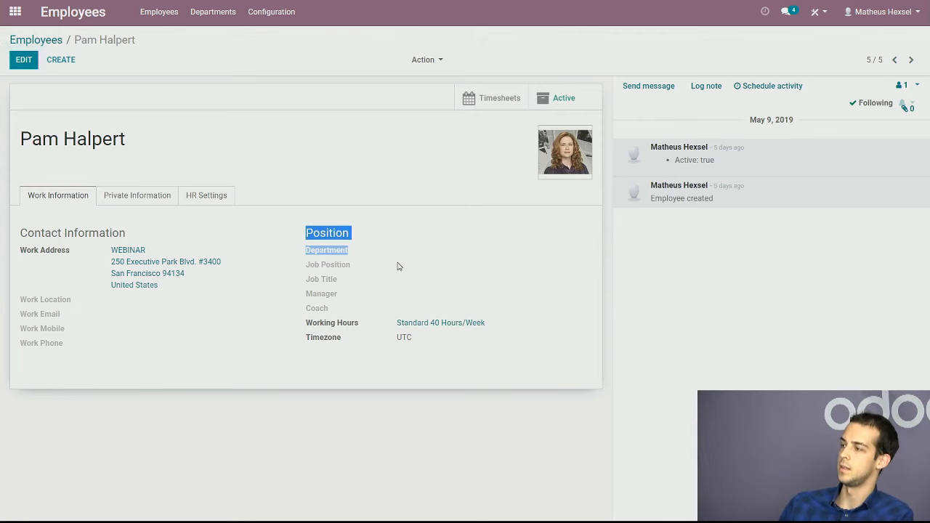
left_click(23, 60)
left_click(428, 256)
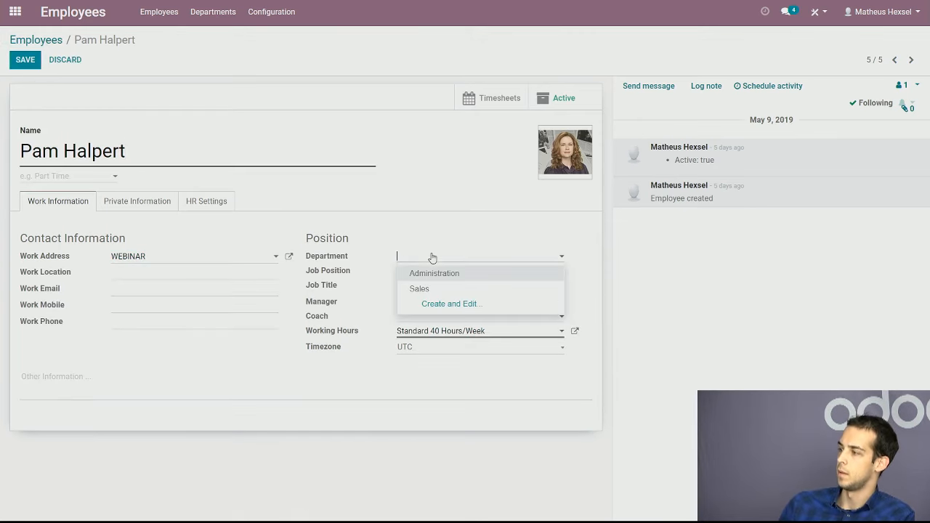
left_click(436, 287)
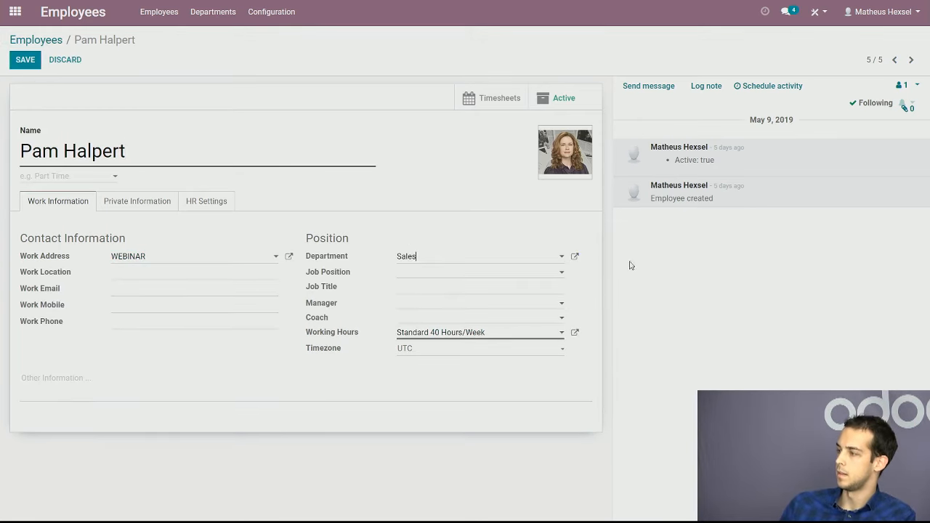
Save the employee record, return to the employees overview and switch to the Project app
left_click(513, 277)
left_click(674, 276)
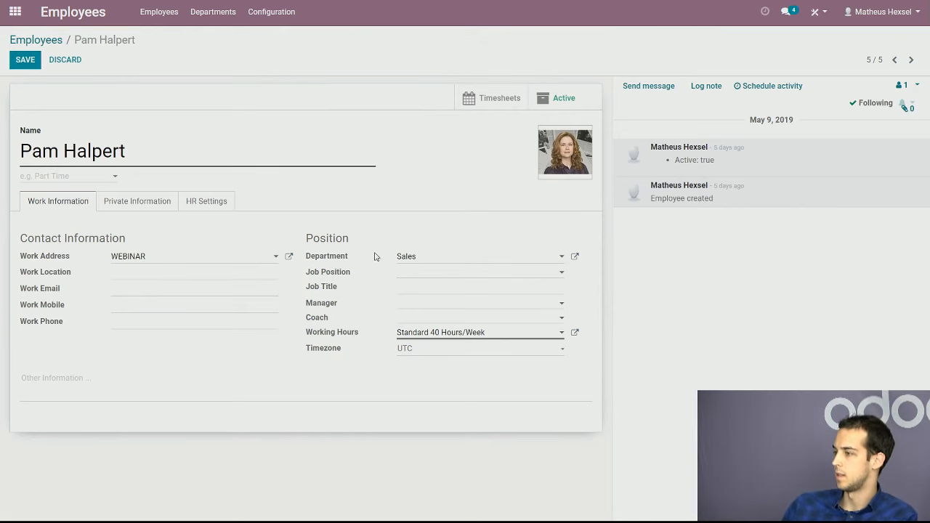
left_click(407, 307)
left_click(370, 314)
left_click(418, 320)
left_click(361, 314)
left_click(27, 61)
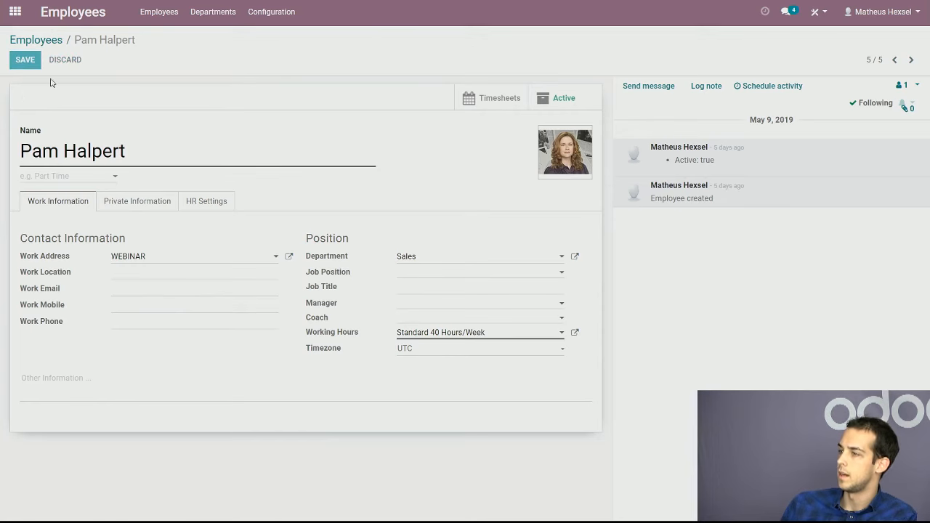
left_click(29, 41)
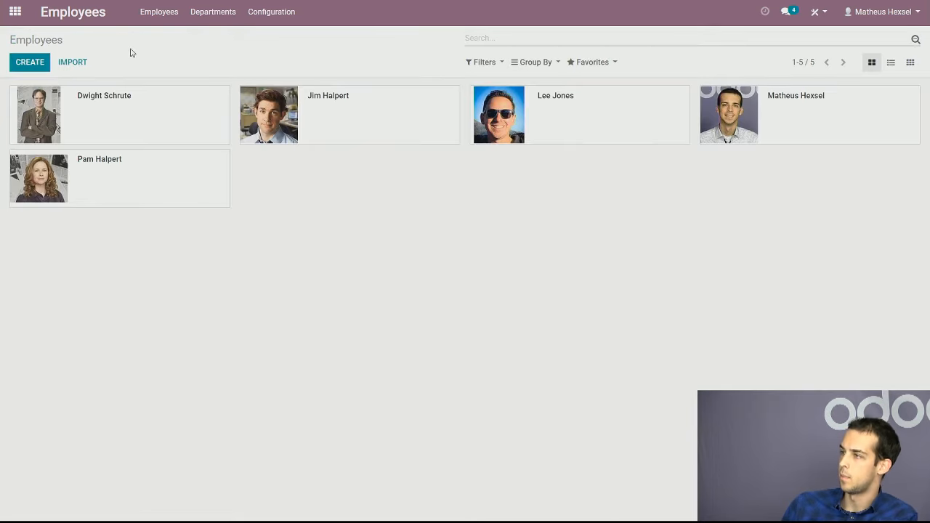
left_click(13, 18)
left_click(596, 145)
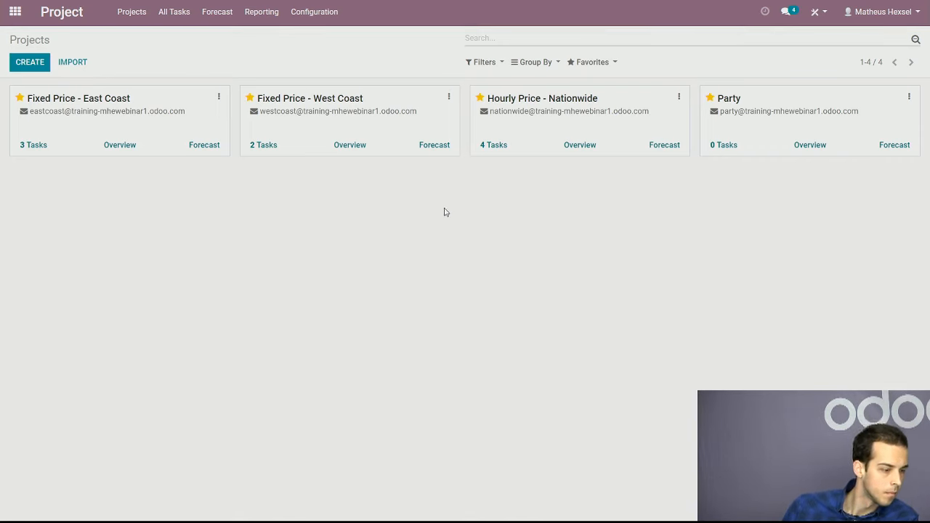
Open the East Coast - FIXED product in the Sales app for editing and view its unit of measure choices
left_click(15, 12)
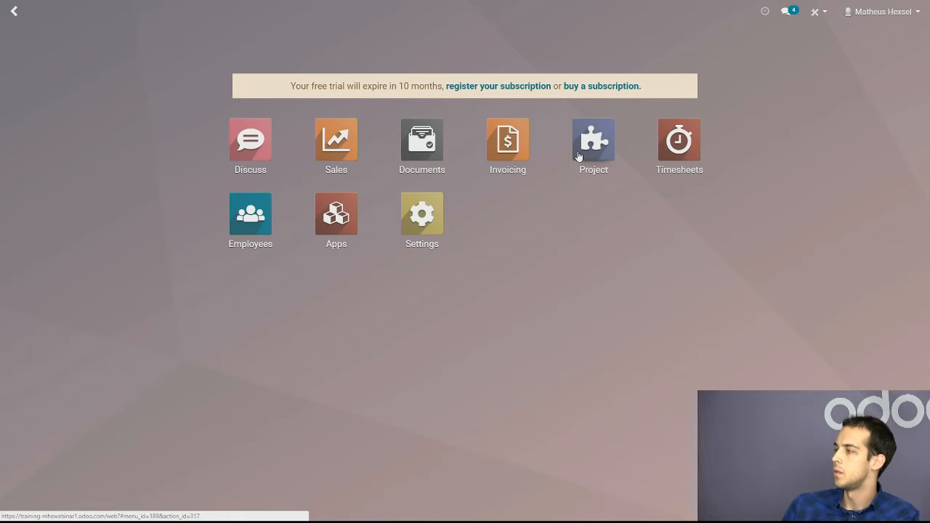
left_click(351, 147)
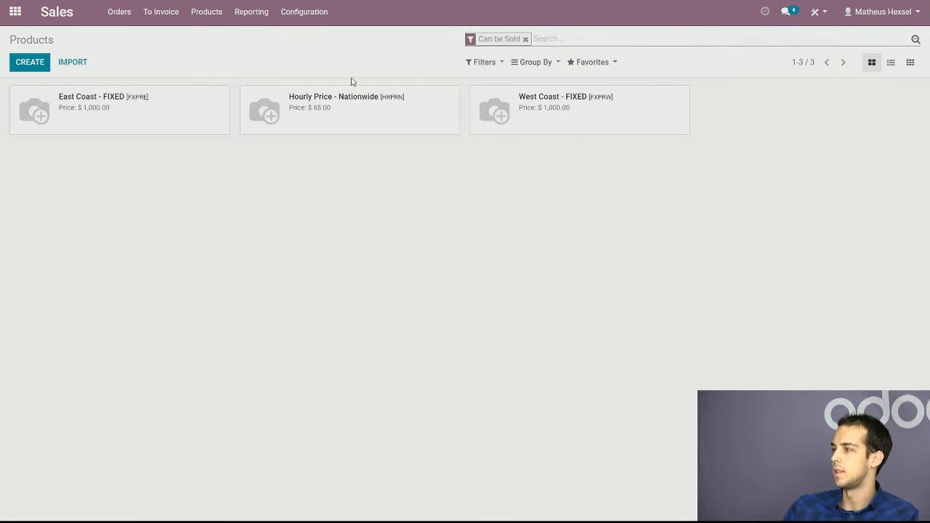
left_click(178, 117)
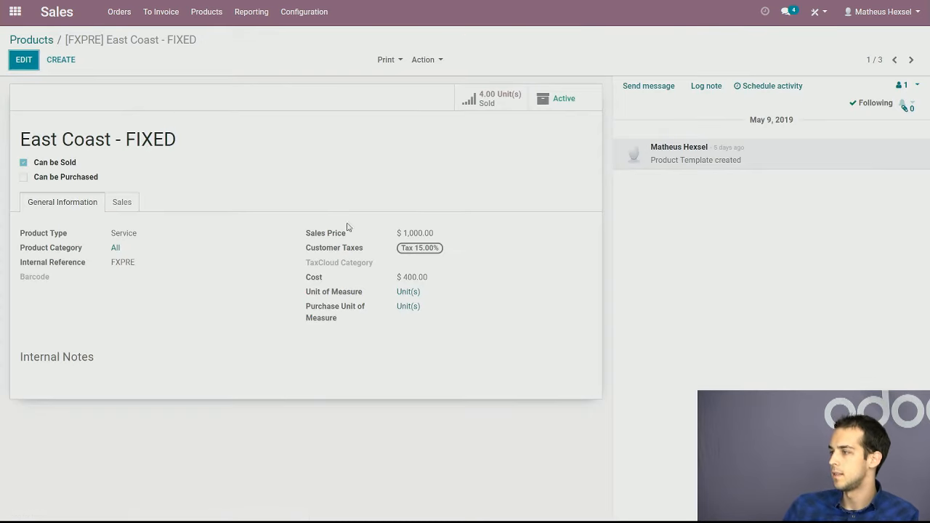
left_click(24, 60)
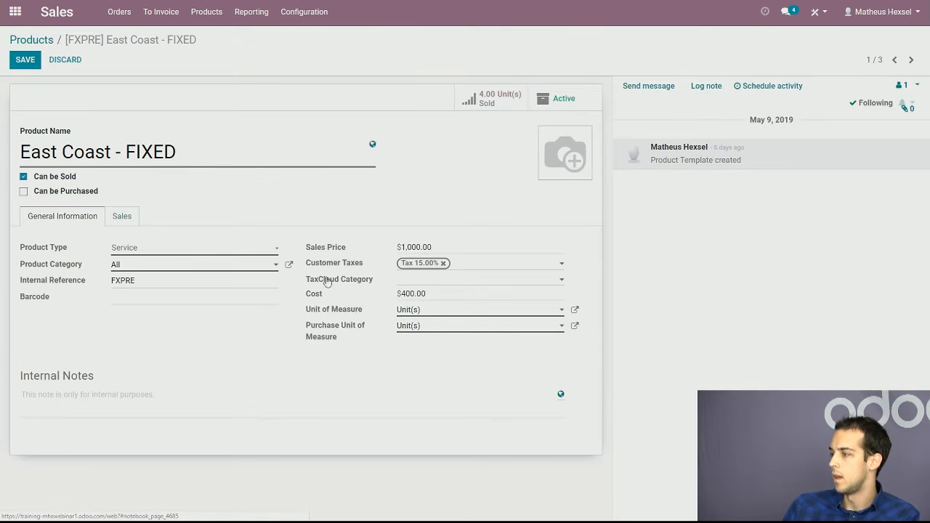
left_click(424, 314)
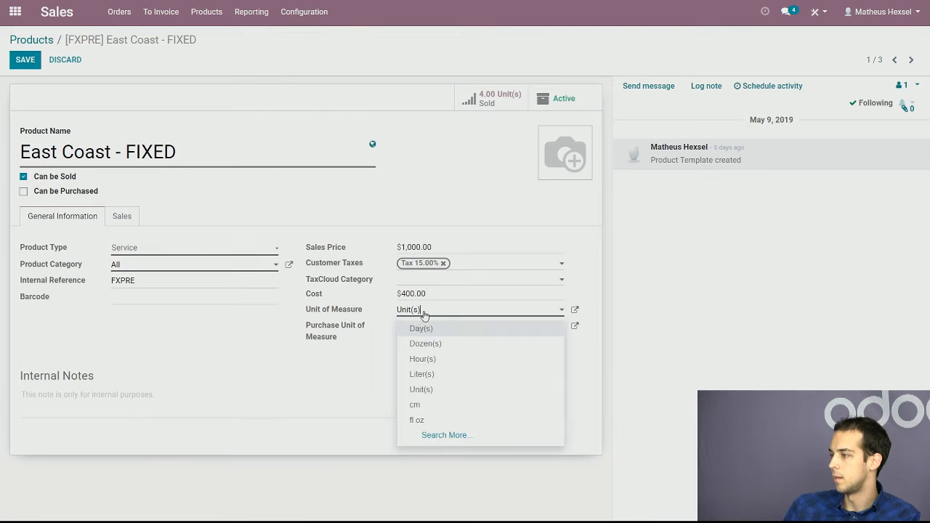
left_click(366, 334)
left_click(365, 311)
Switch to the Project app and open the timesheets of the Webinar task in Fixed Price - West Coast
left_click(15, 11)
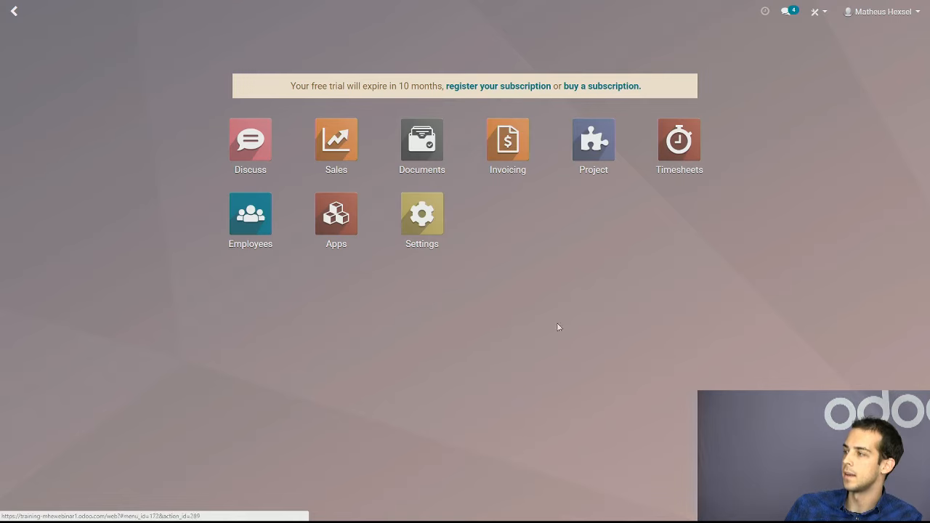
left_click(588, 145)
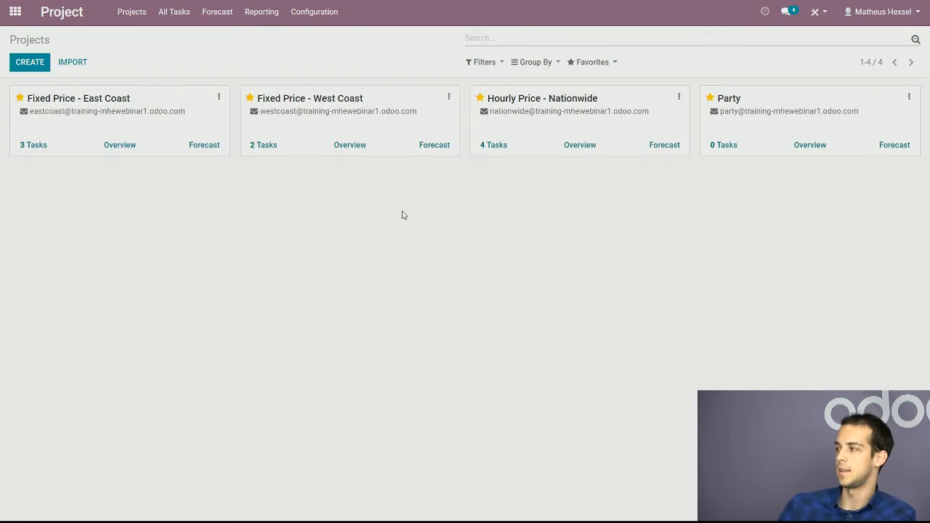
left_click(314, 146)
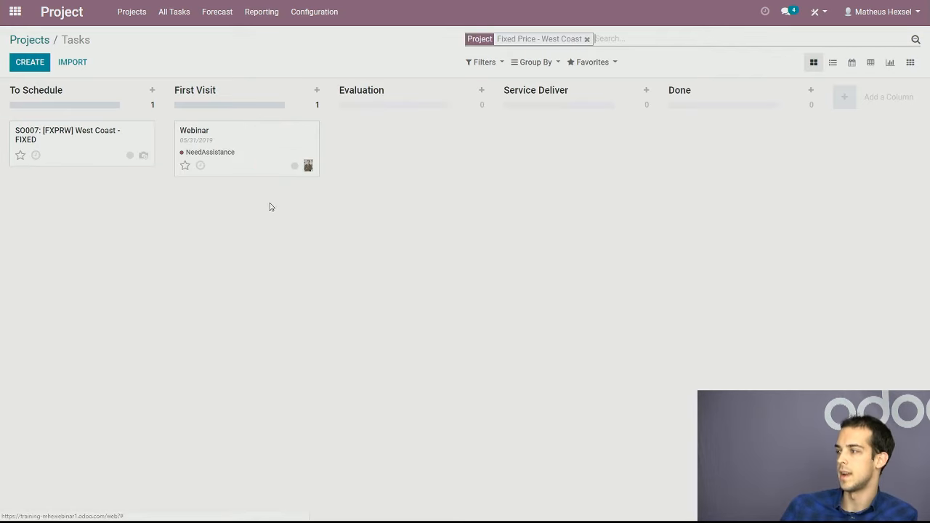
left_click(268, 140)
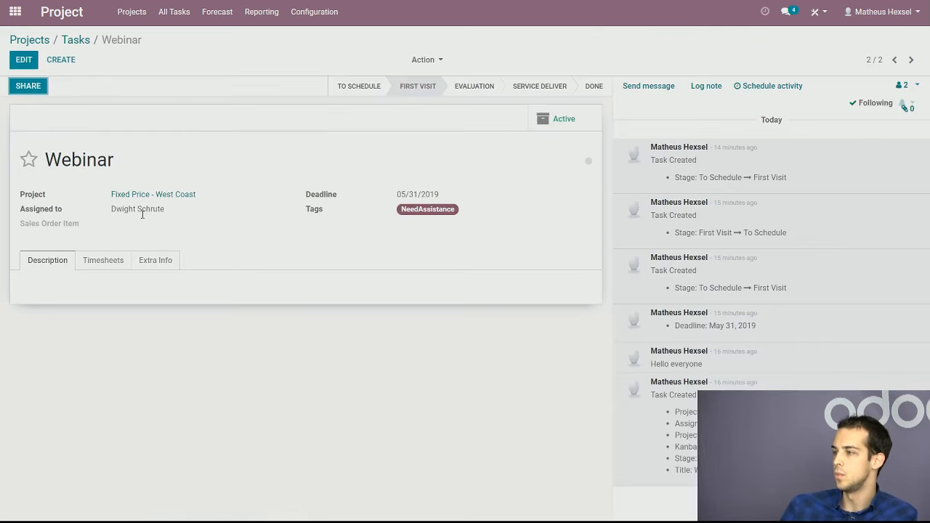
left_click(107, 266)
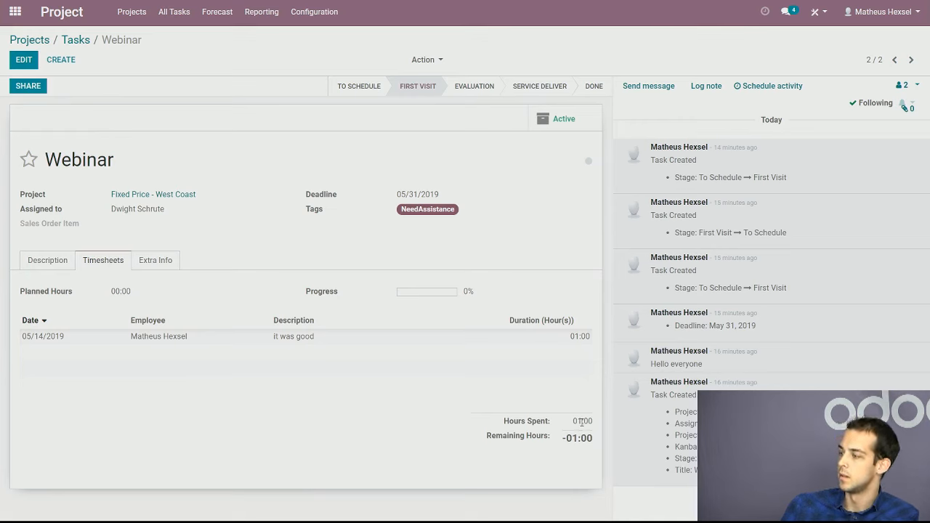
Examine the Webinar task's remaining hours and progress, and check the planned activities
double_click(594, 438)
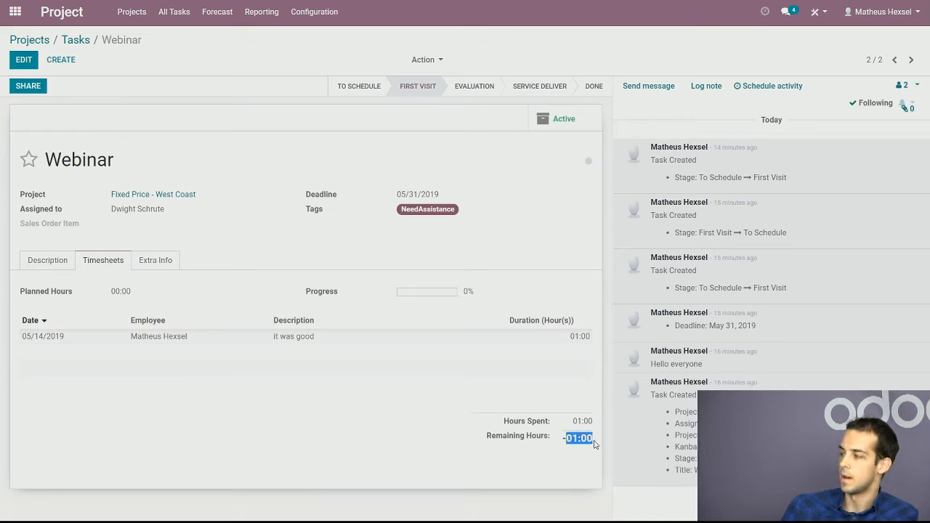
left_click(590, 441)
left_click(395, 290)
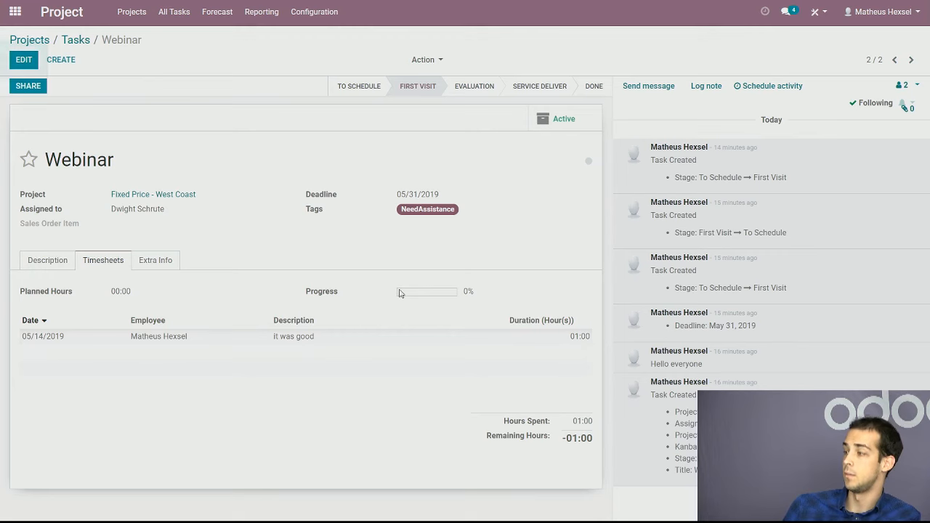
double_click(334, 293)
left_click(335, 293)
double_click(335, 294)
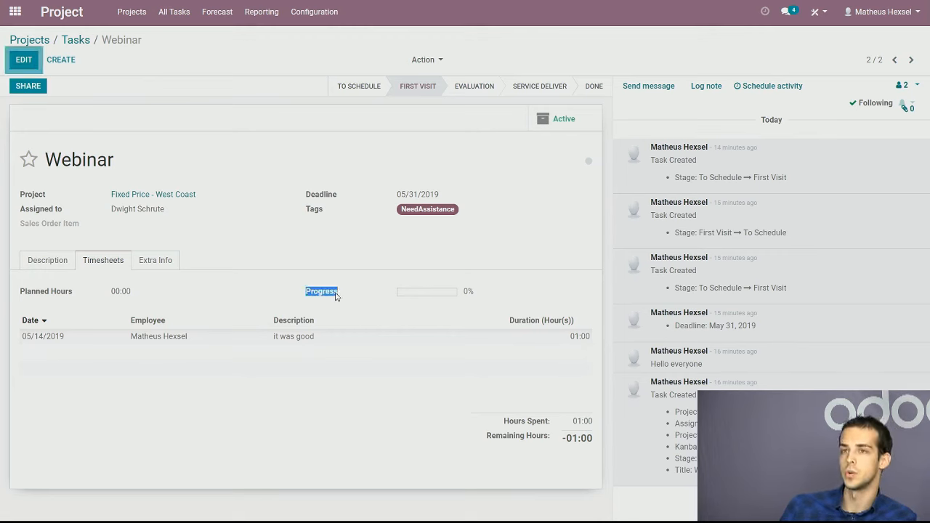
left_click(341, 294)
left_click(347, 300)
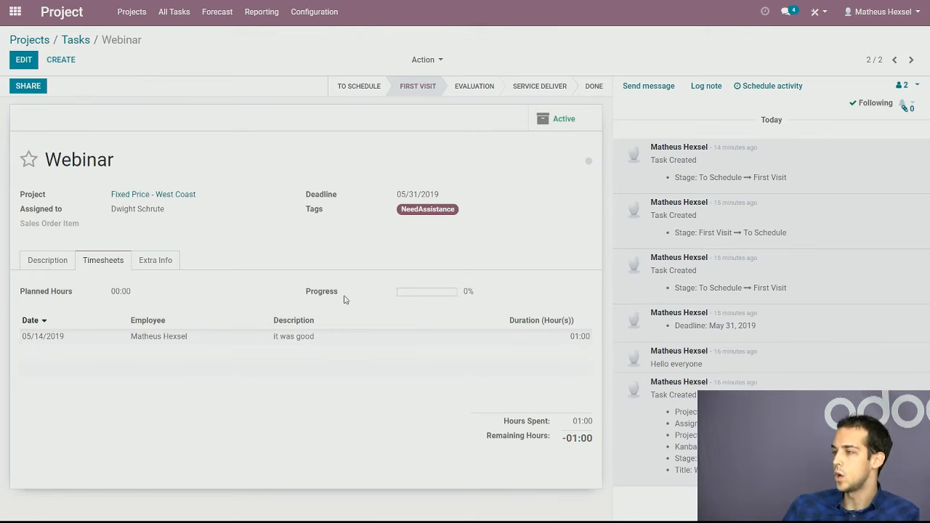
left_click(346, 294)
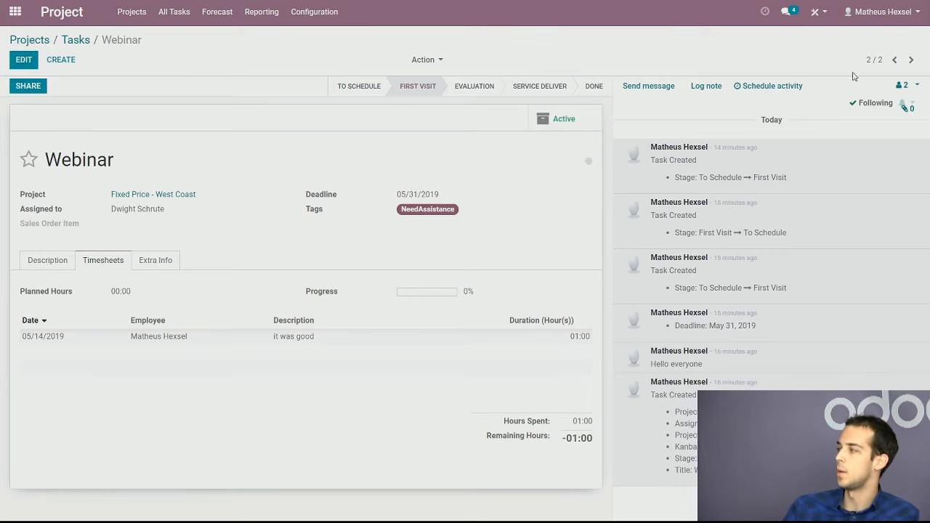
left_click(762, 15)
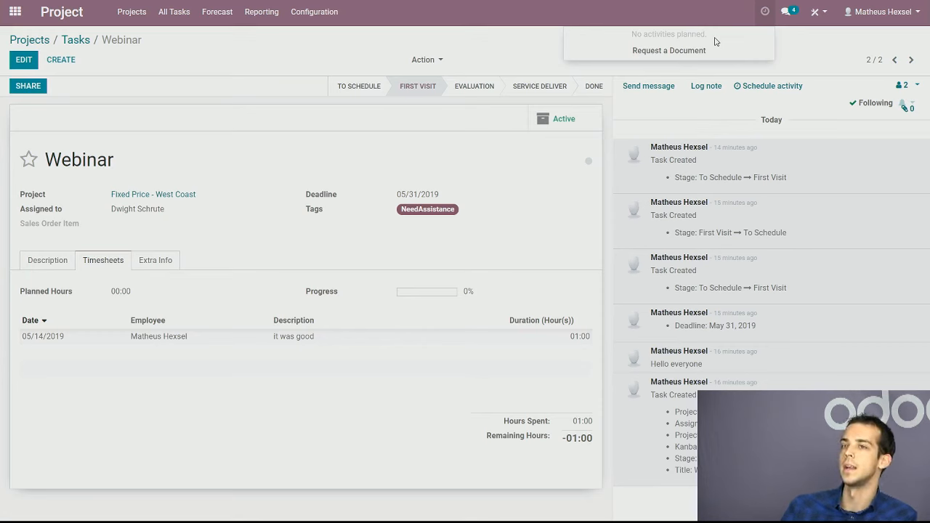
left_click(334, 142)
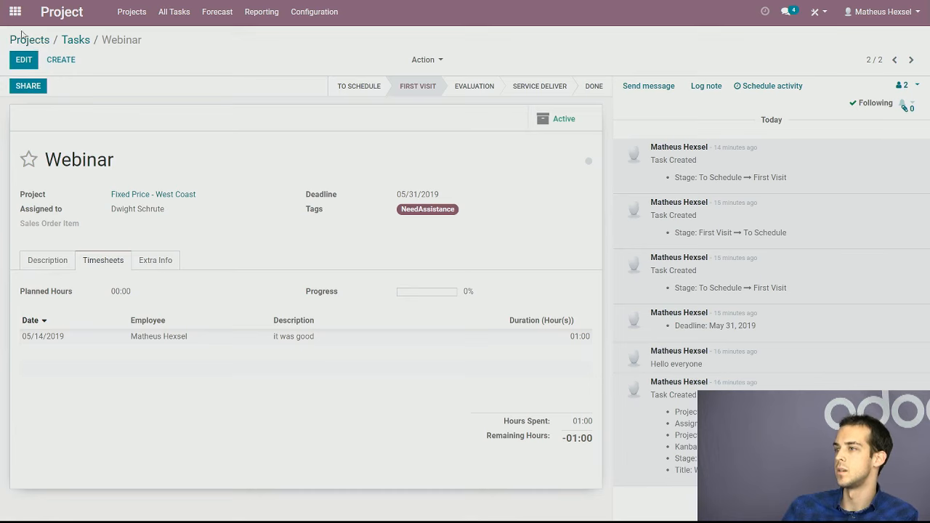
Switch to the Sales app and open the East Coast - FIXED product from the products overview
left_click(14, 11)
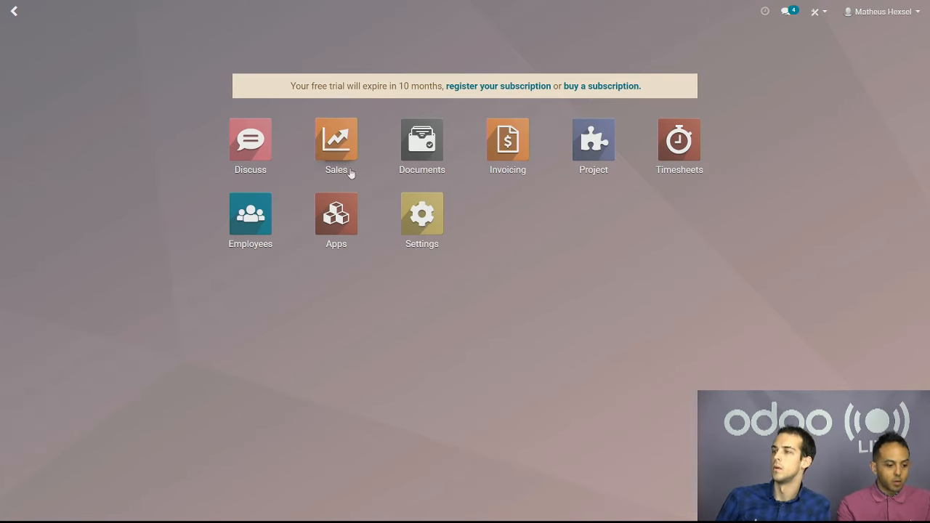
left_click(362, 150)
left_click(209, 13)
left_click(211, 34)
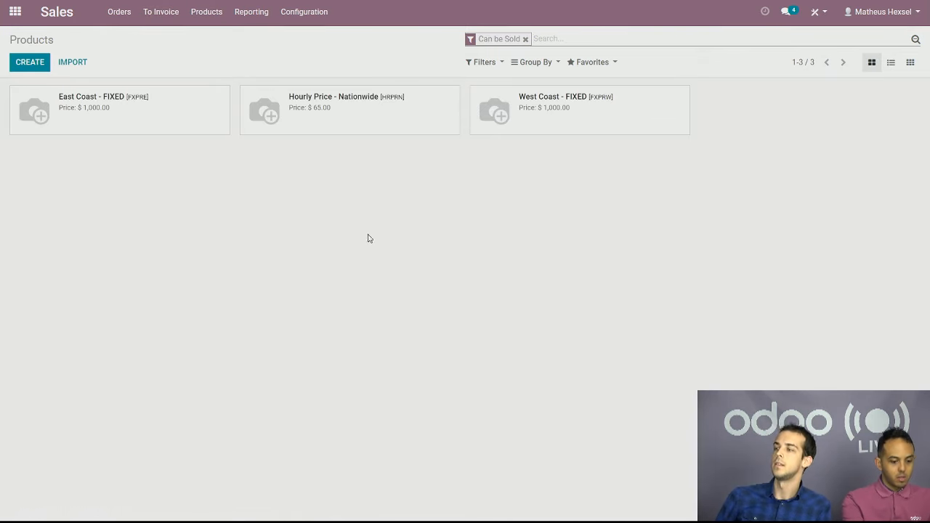
left_click(193, 117)
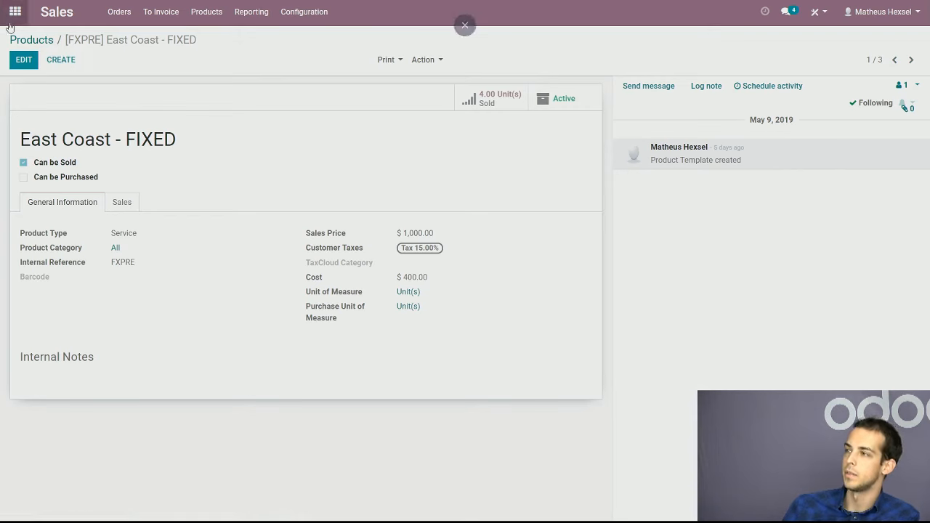
Switch back to the Project app's projects overview and view which reports are available
left_click(14, 12)
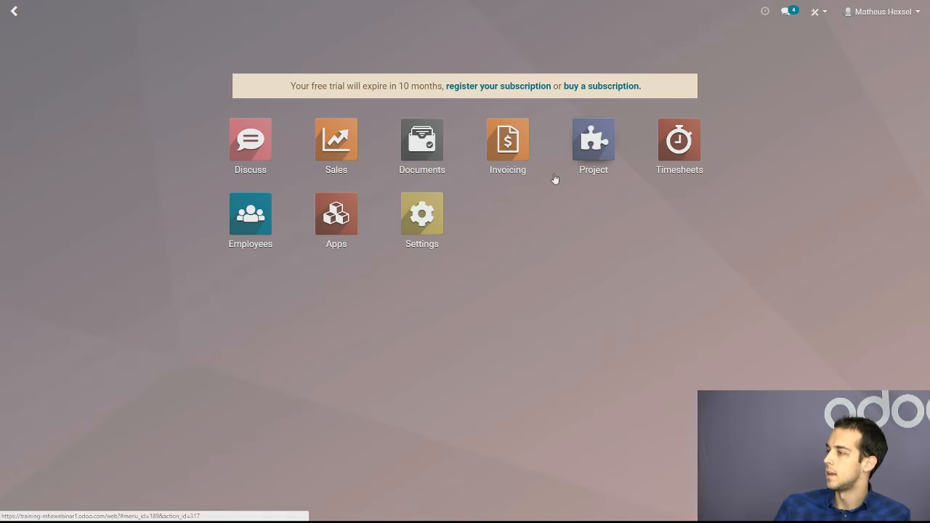
left_click(594, 143)
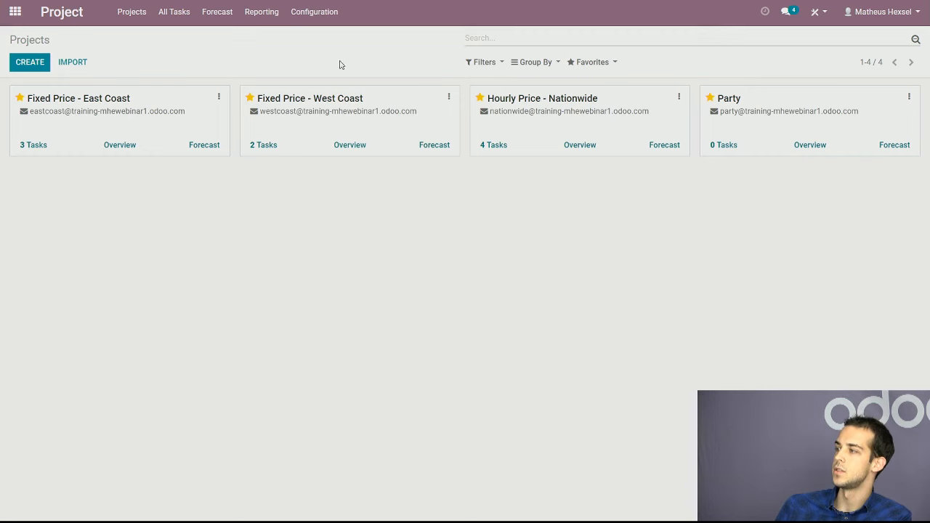
left_click(270, 13)
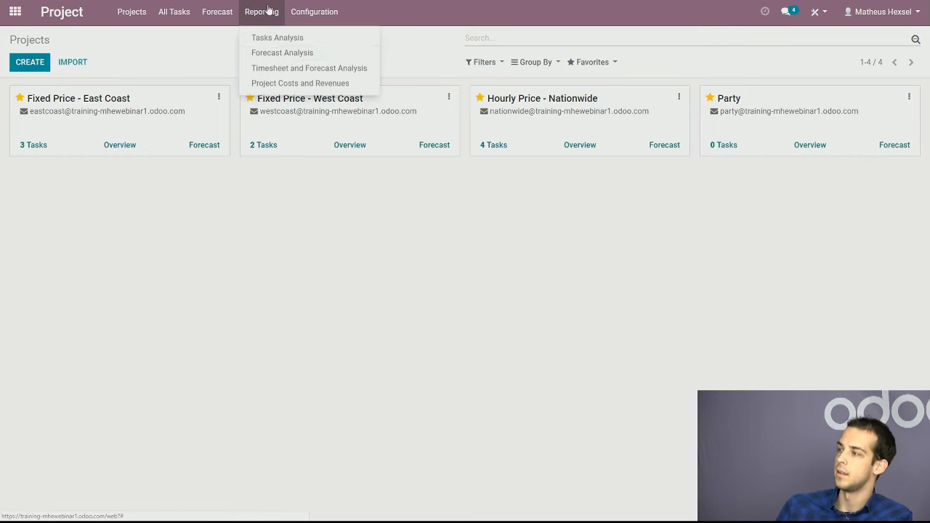
left_click(290, 192)
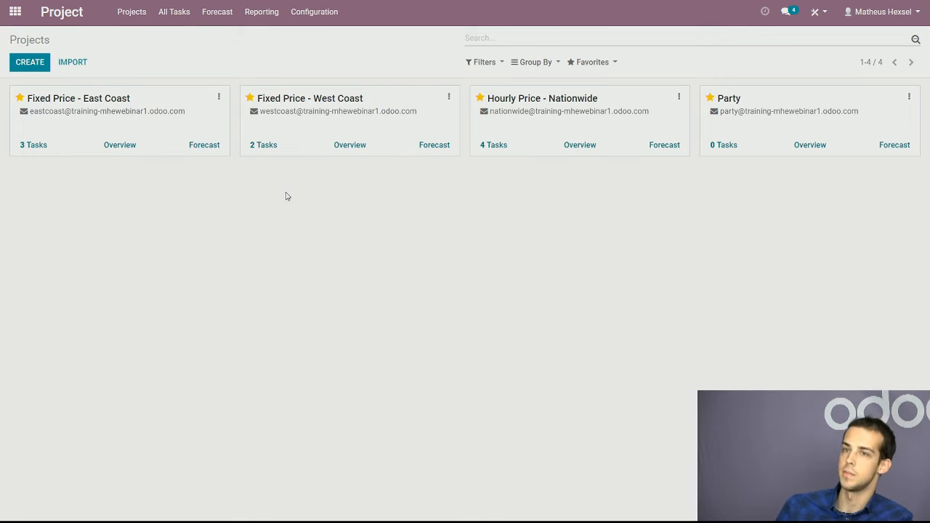
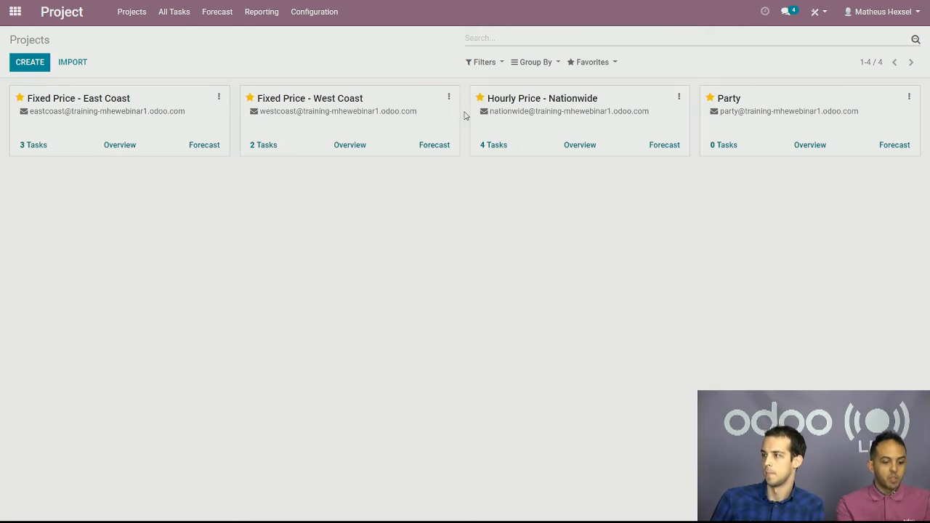
Examine the task stages of the Fixed Price - West Coast and Fixed Price - East Coast projects, returning to the projects overview
left_click(416, 120)
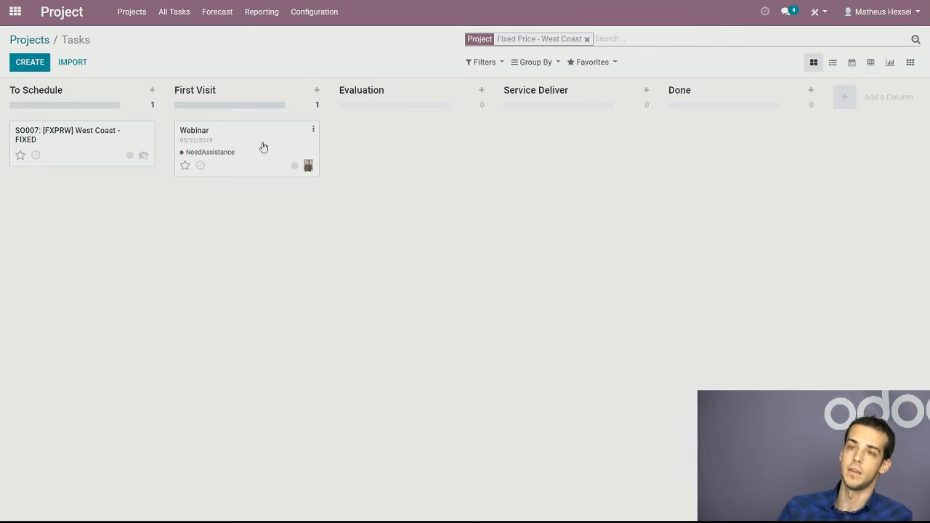
left_click(29, 41)
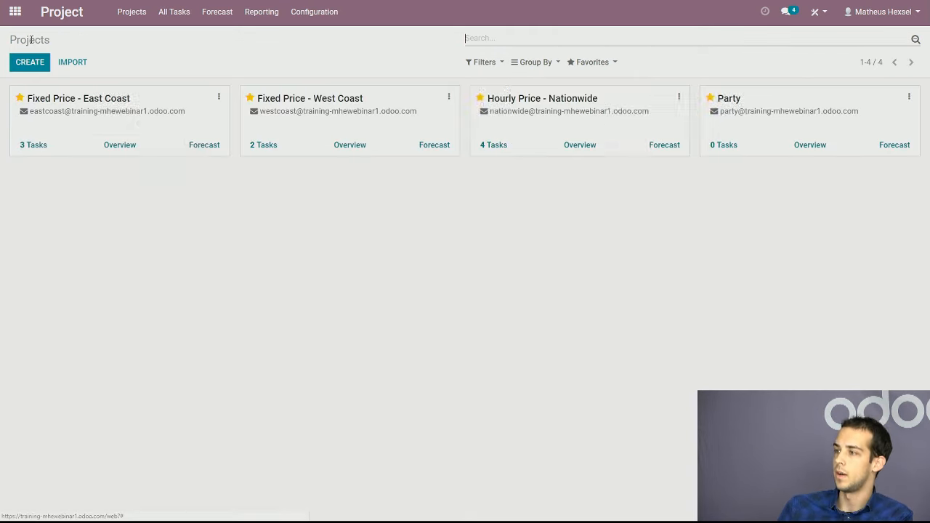
left_click(162, 124)
left_click(32, 41)
left_click(385, 122)
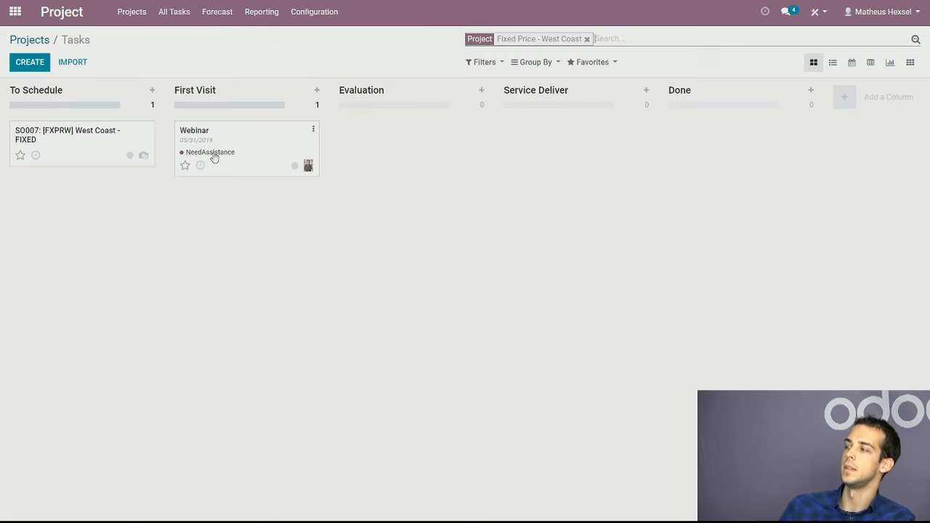
left_click(30, 41)
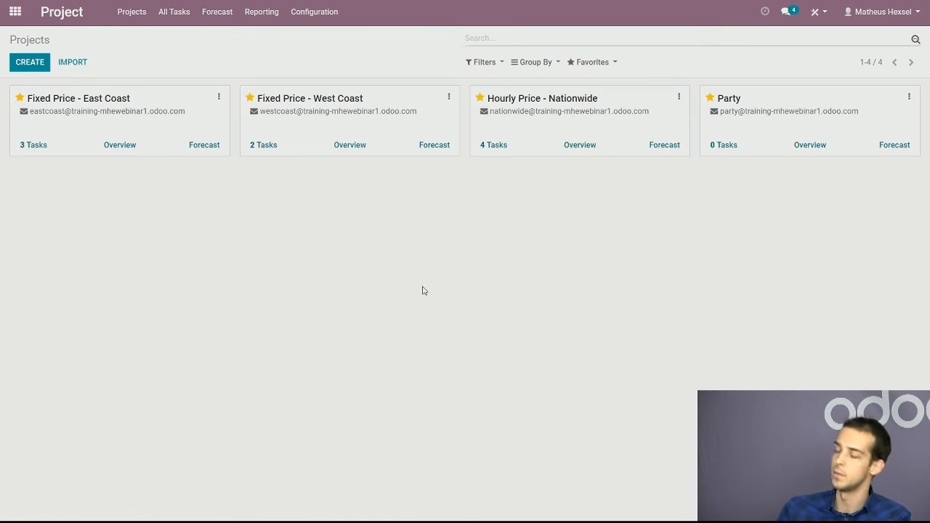
left_click(378, 125)
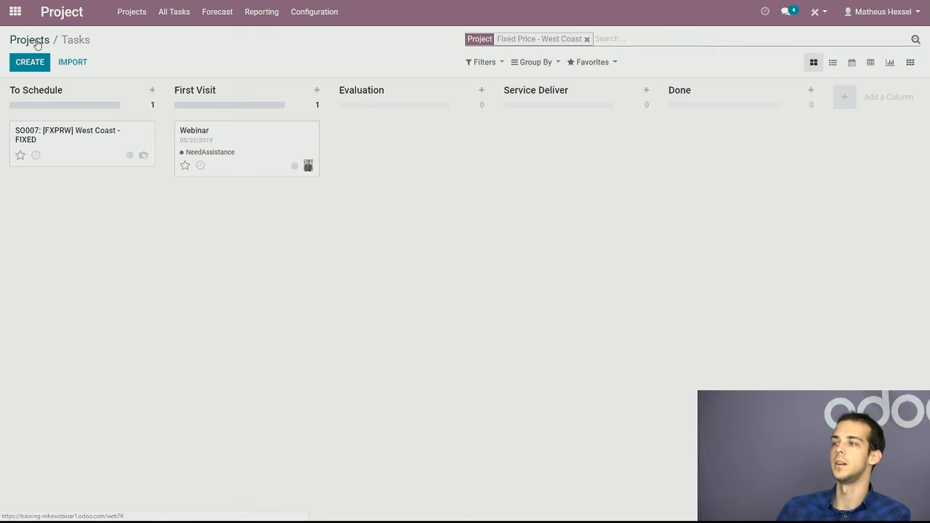
left_click(37, 41)
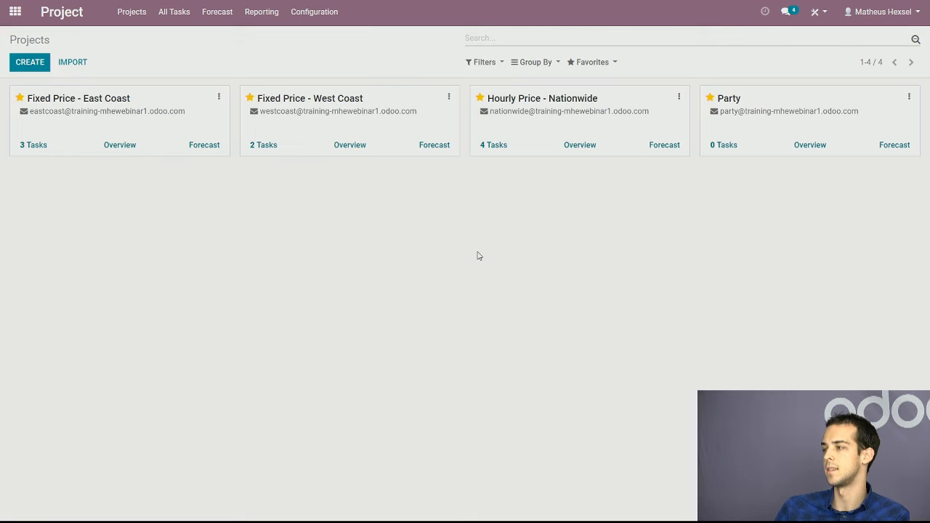
Reassign the SO004 task in the Hourly Price - Nationwide project to a different user and return to its task board
left_click(616, 112)
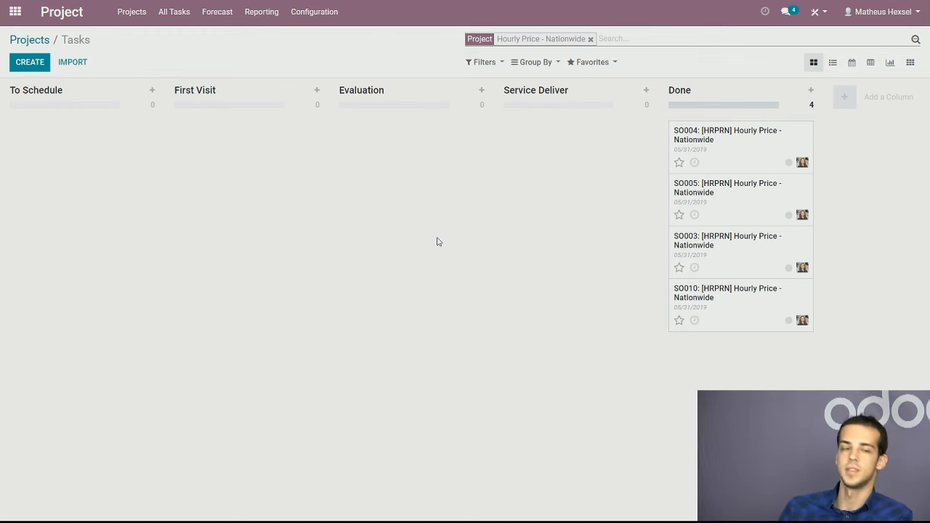
key("F5")
left_click(51, 208)
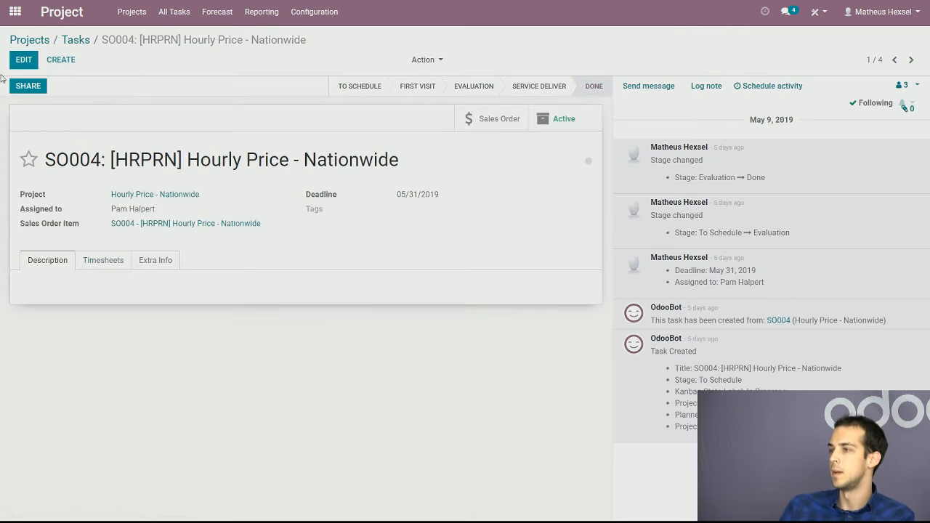
left_click(24, 59)
left_click(187, 212)
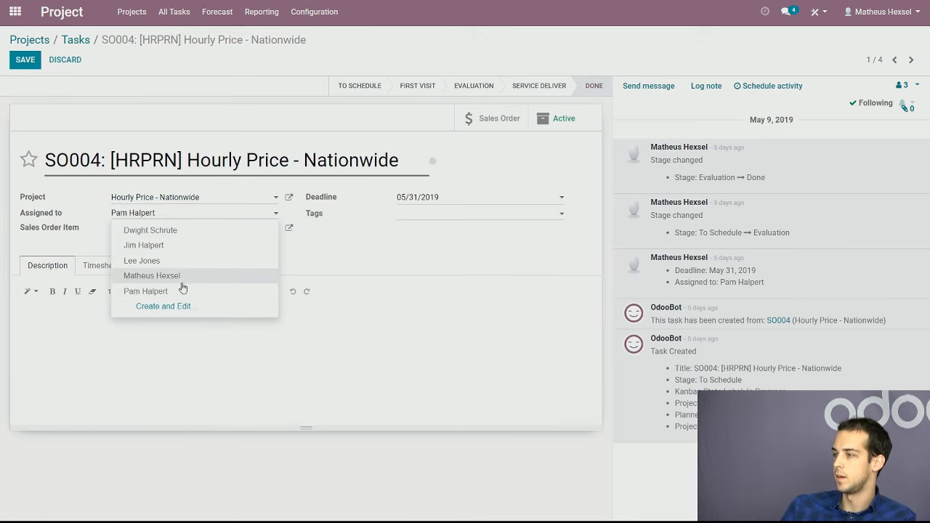
left_click(177, 261)
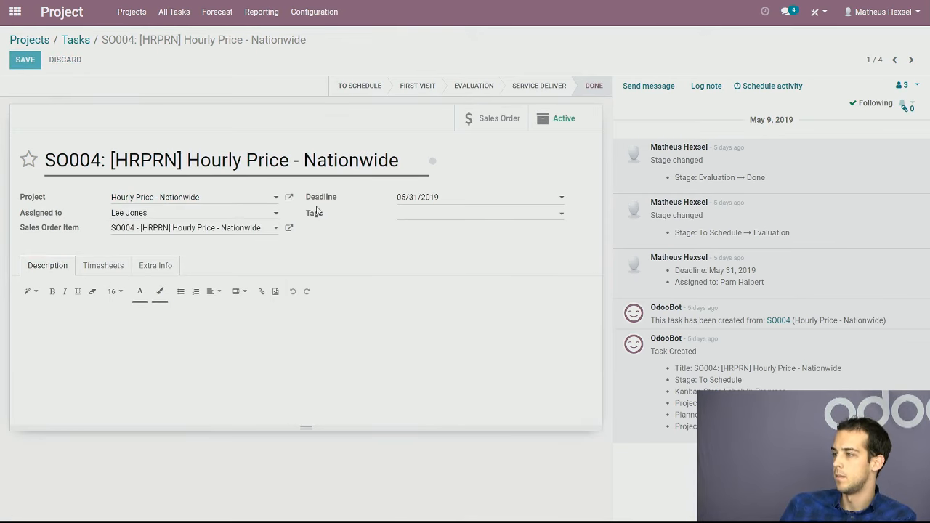
left_click(80, 40)
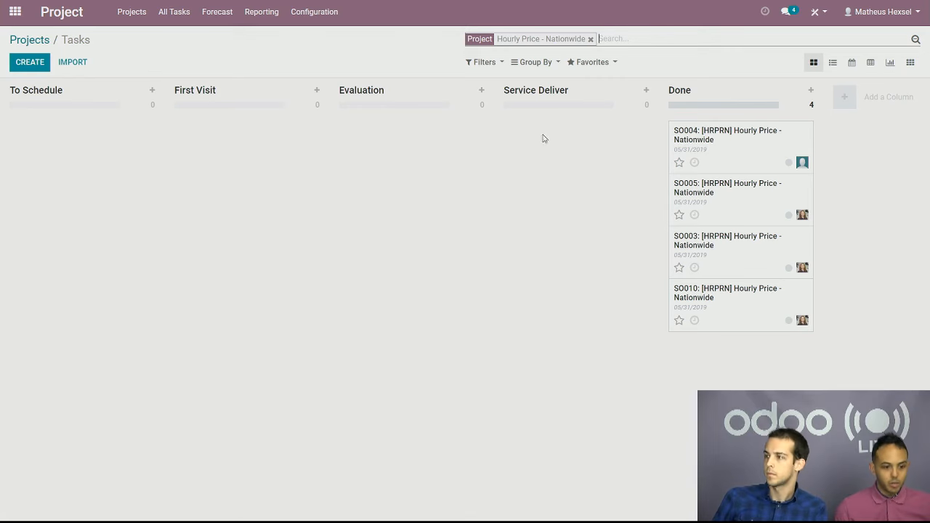
Add a task titled Forecast to the To Schedule stage of the Fixed Price - East Coast project
left_click(38, 40)
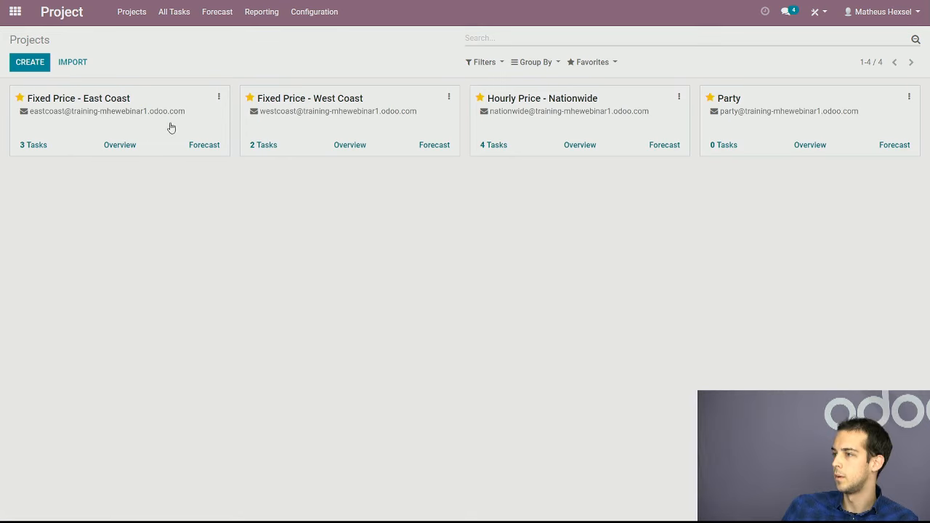
left_click(135, 125)
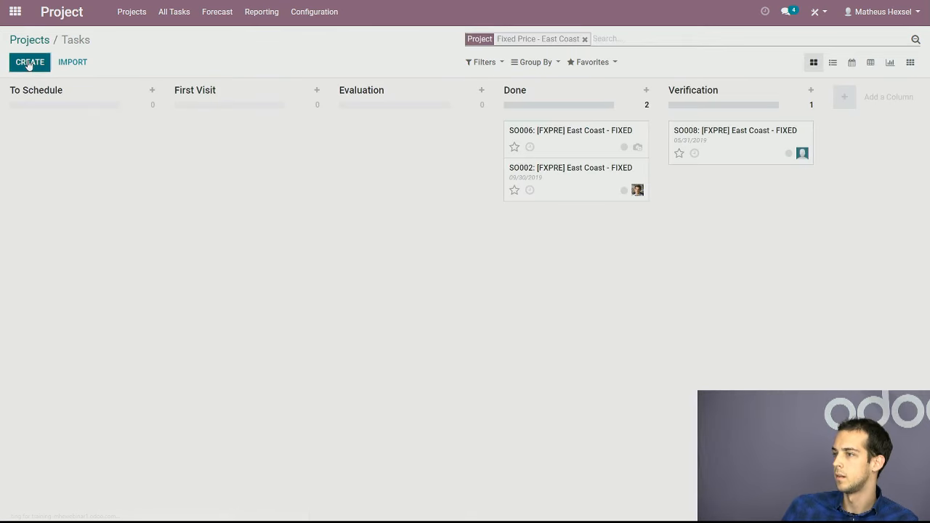
left_click(109, 149)
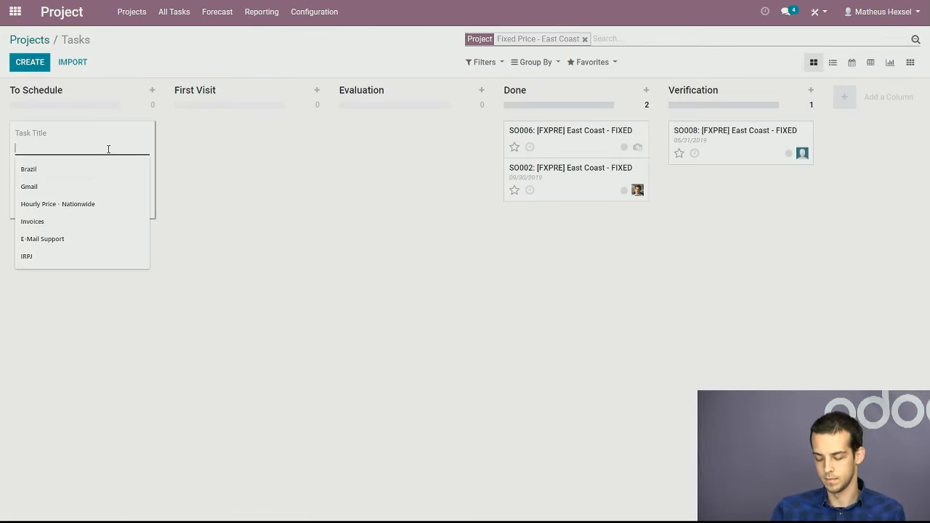
type("Fore")
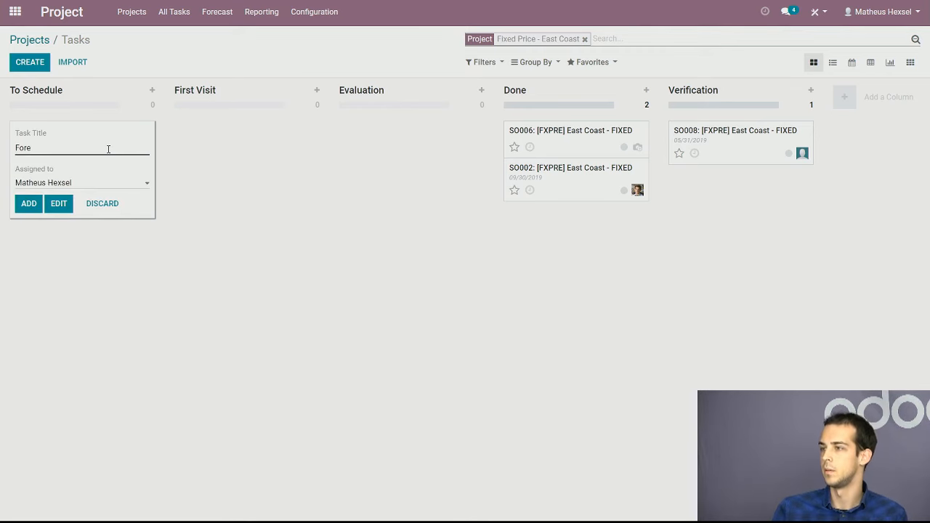
type("cast")
key("Return")
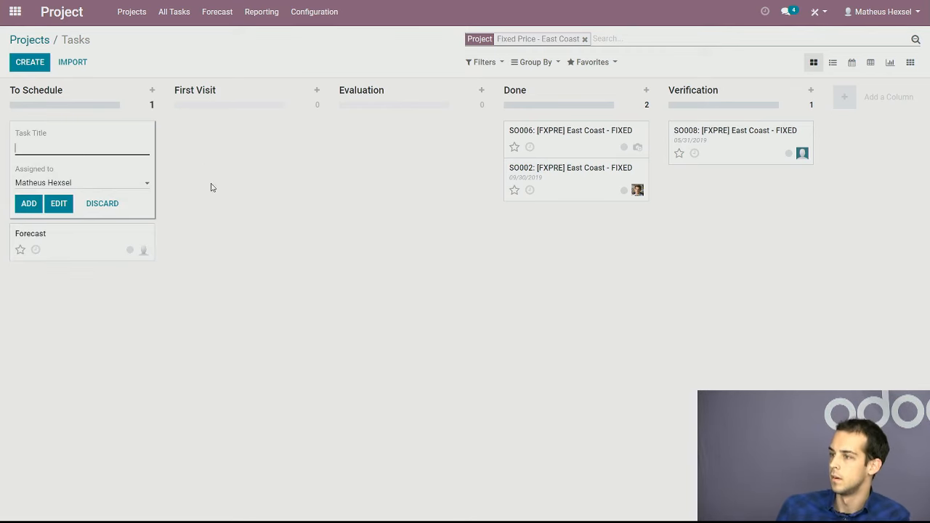
left_click(258, 286)
Set the Forecast task's deadline to 05/31/2019, save it and return to the task board
left_click(147, 131)
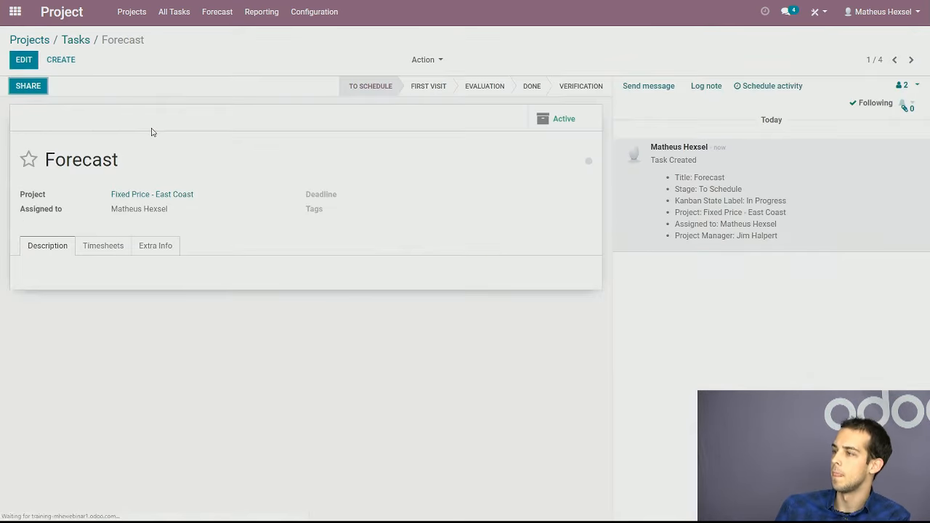
left_click(24, 59)
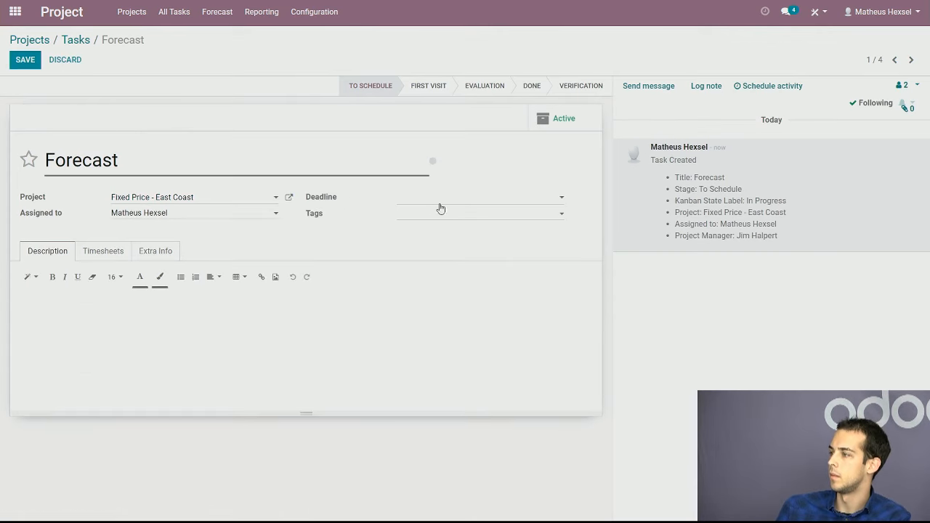
left_click(464, 198)
left_click(511, 317)
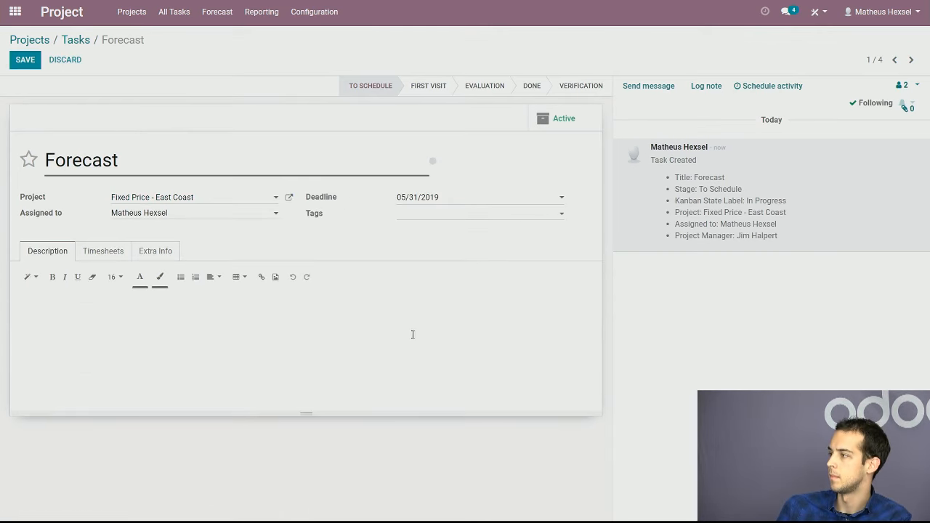
left_click(24, 59)
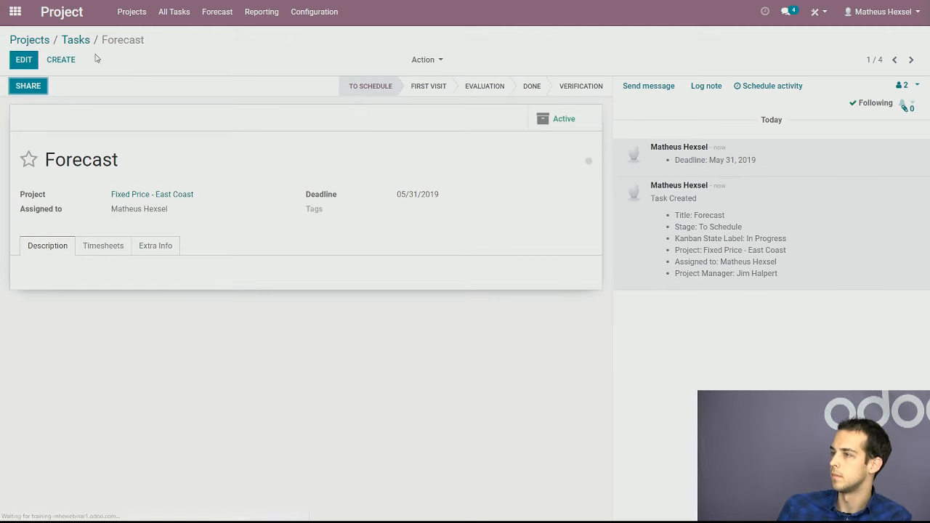
left_click(74, 46)
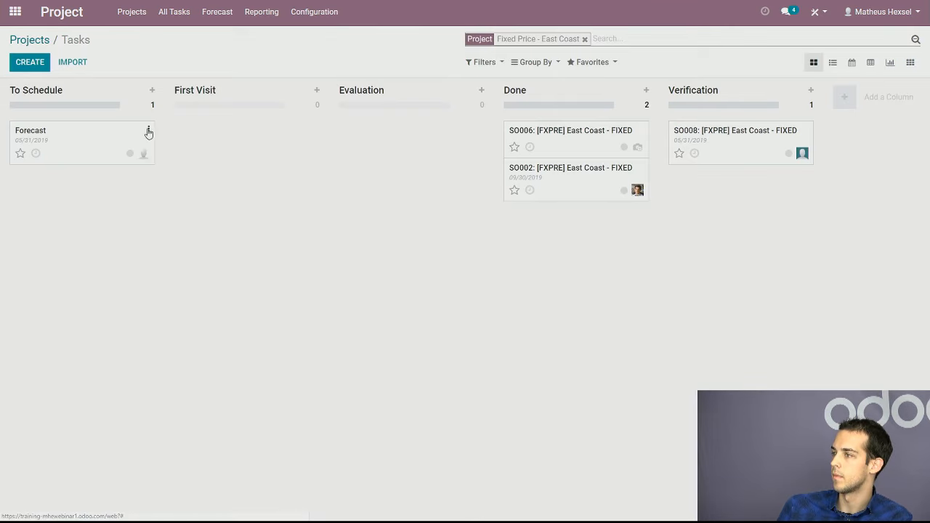
Reopen the Forecast task for editing and review its extra information, description and tag options
left_click(148, 131)
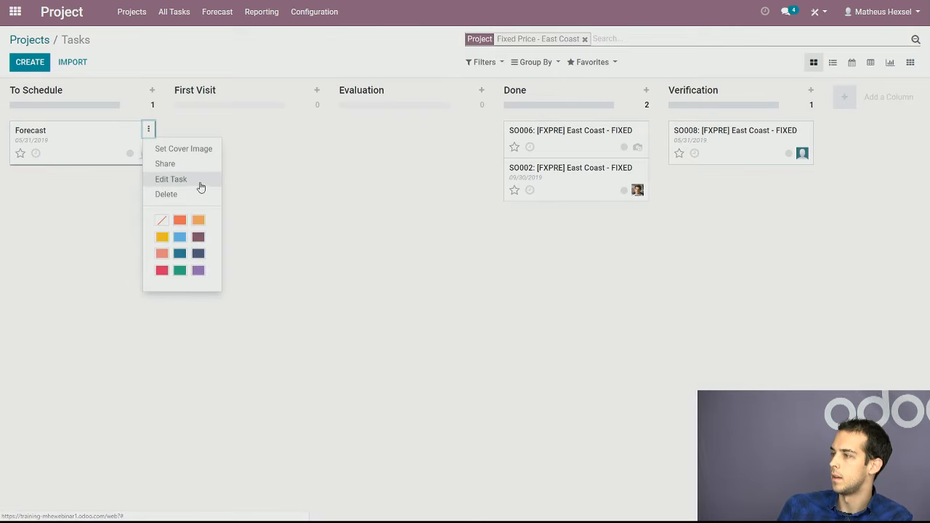
left_click(201, 188)
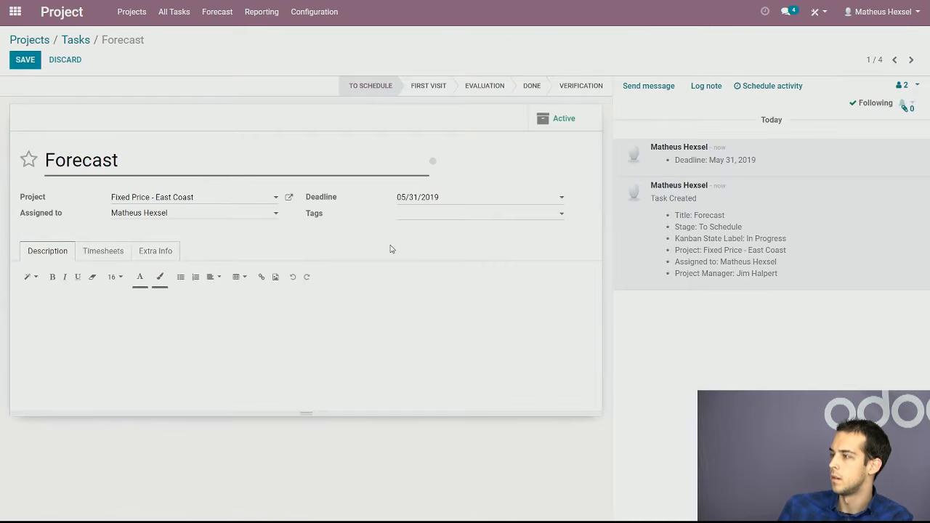
left_click(161, 256)
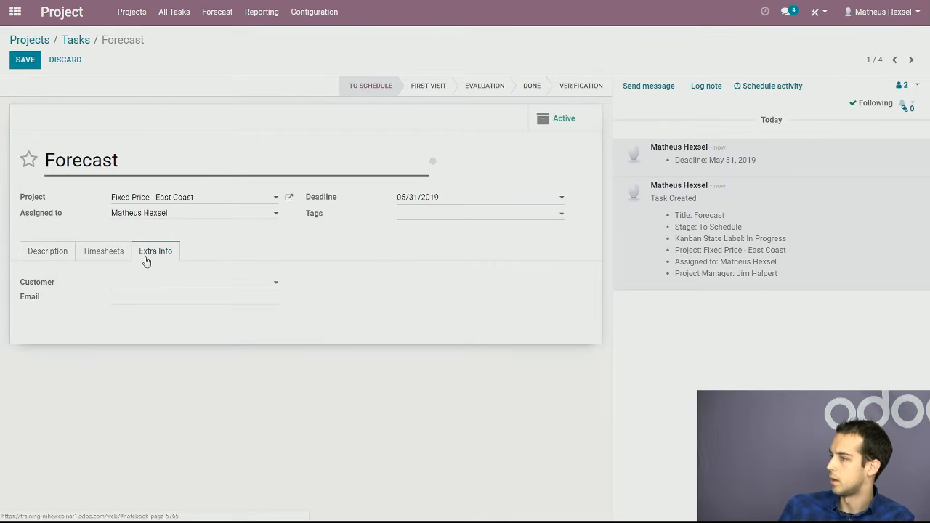
left_click(82, 252)
left_click(58, 256)
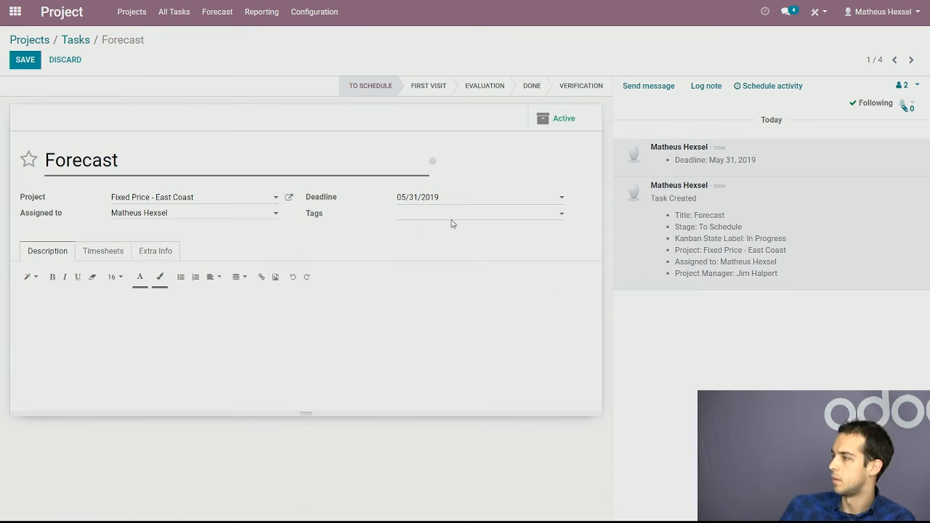
left_click(451, 215)
left_click(345, 232)
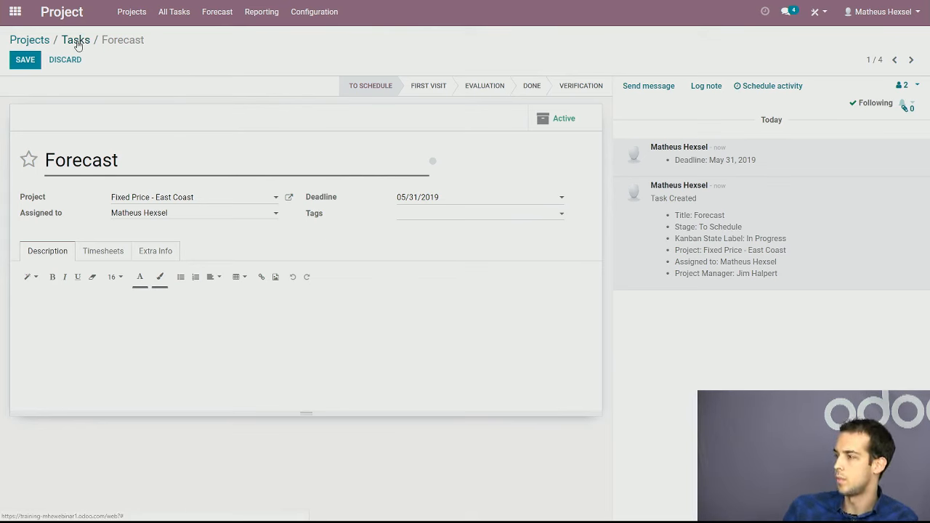
Check the Forecast task's planned hours and timesheet entries, and leave the task without making changes
left_click(105, 253)
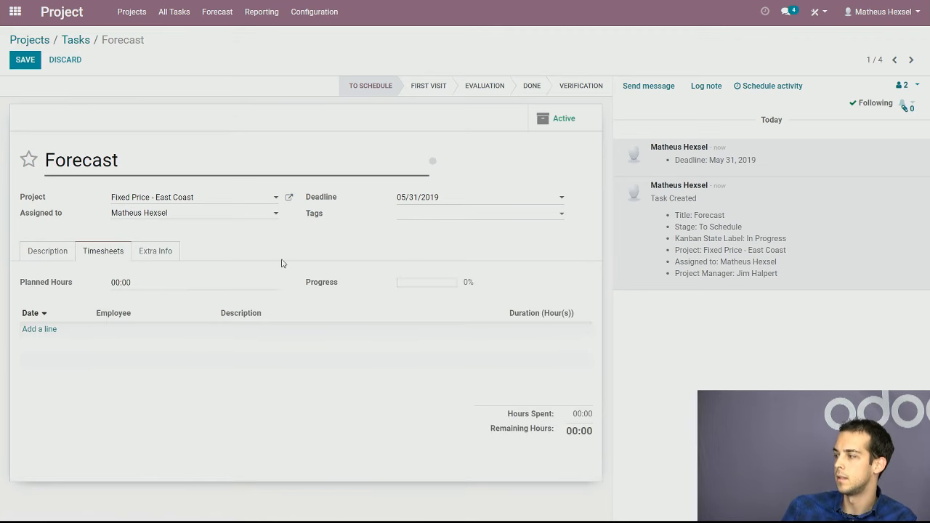
left_click(52, 252)
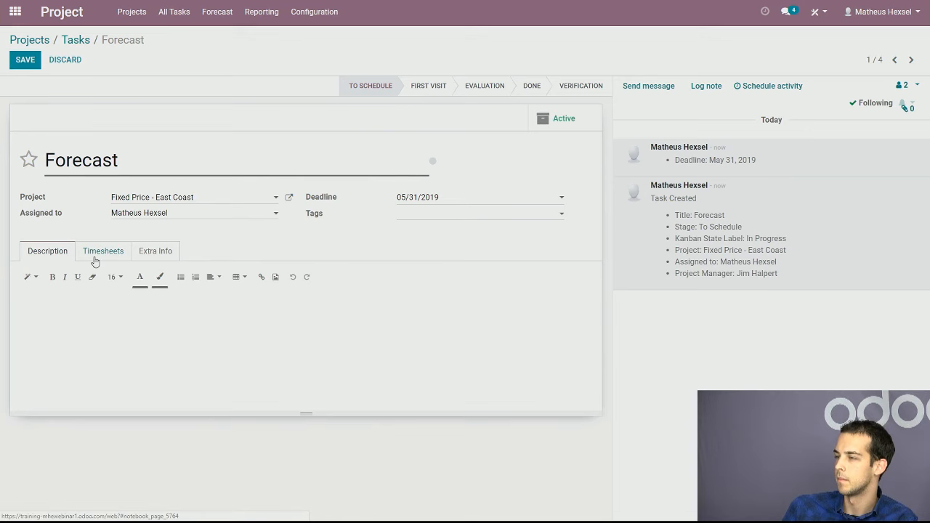
left_click(94, 258)
left_click(142, 283)
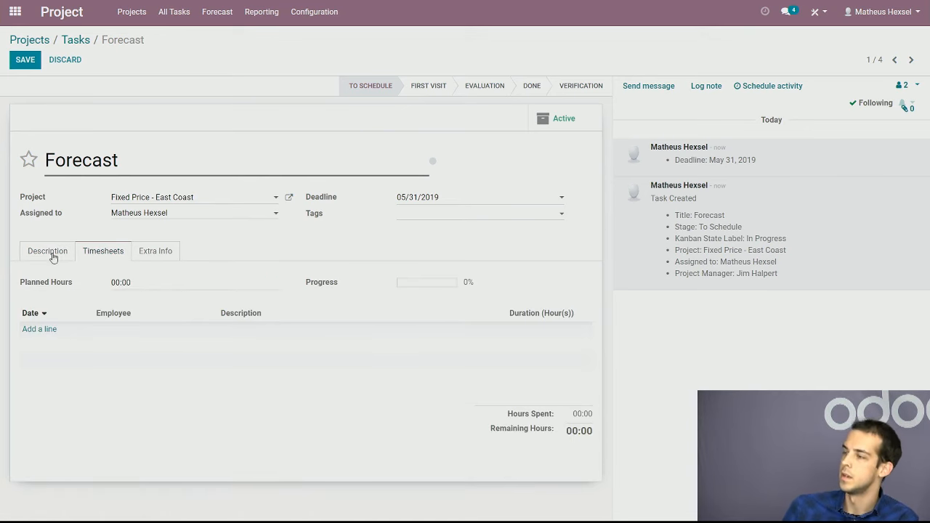
left_click(58, 251)
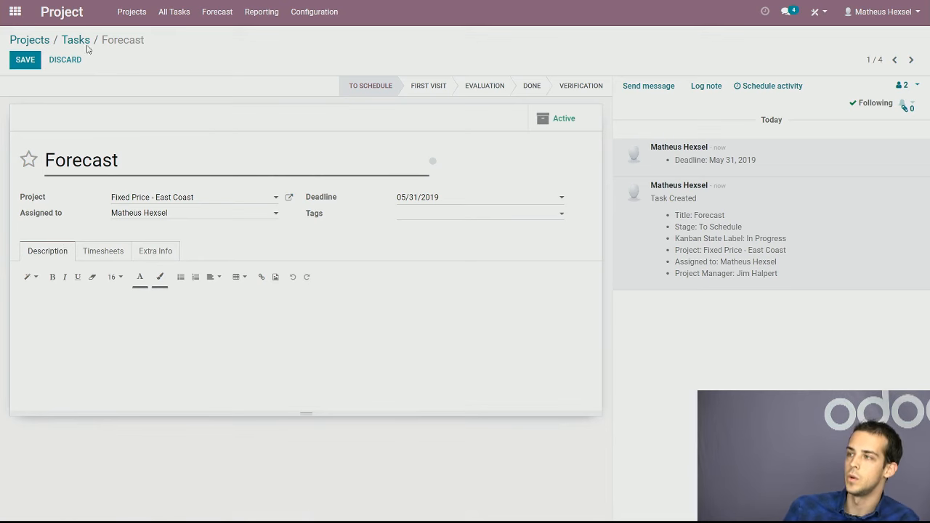
left_click(69, 61)
left_click(53, 42)
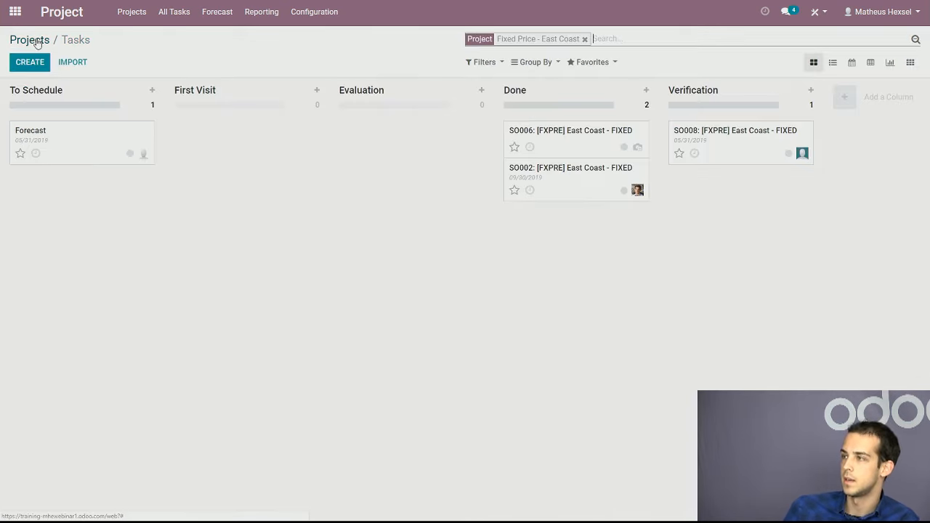
Open the SO005 task in the Hourly Price - Nationwide project and view its message and note options
left_click(36, 41)
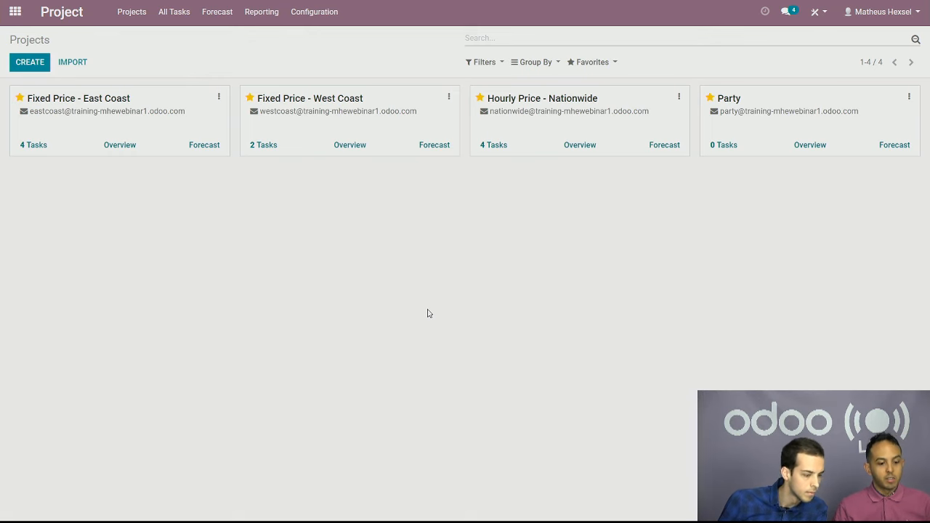
left_click(632, 131)
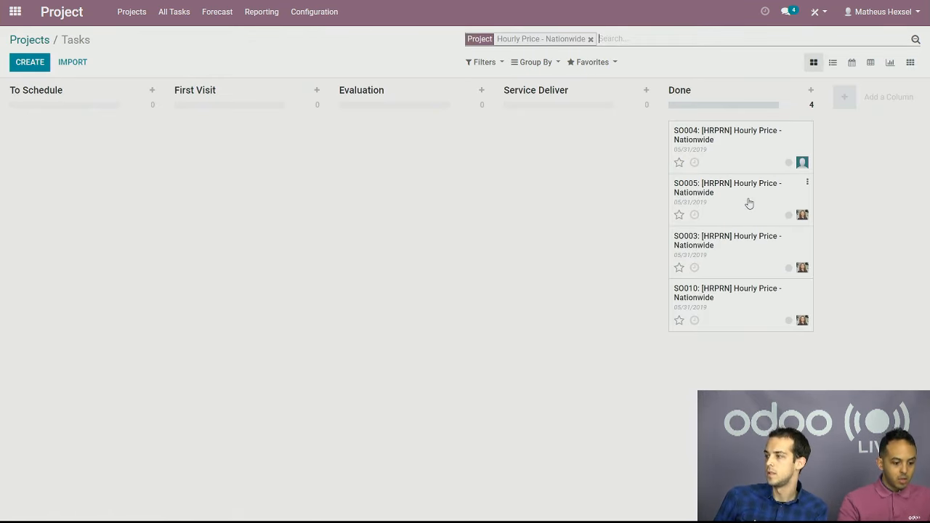
left_click(755, 213)
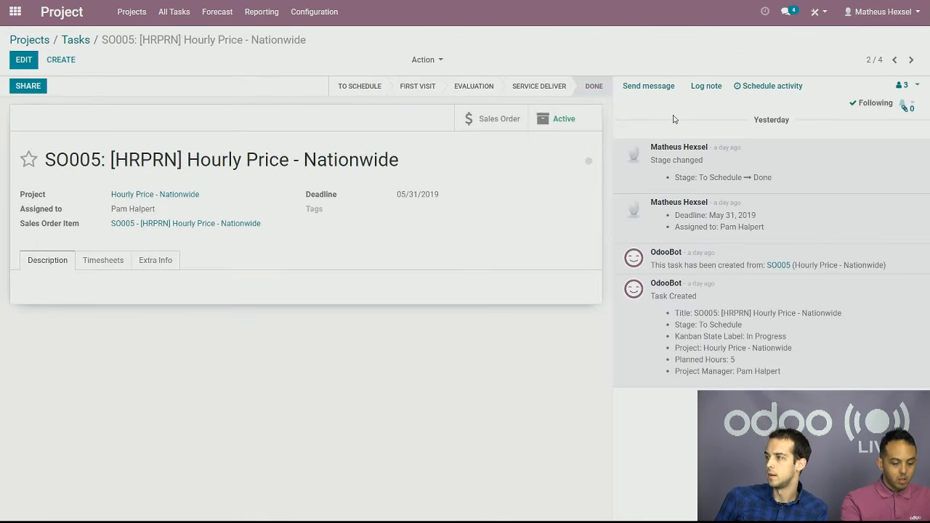
double_click(675, 121)
left_click(675, 121)
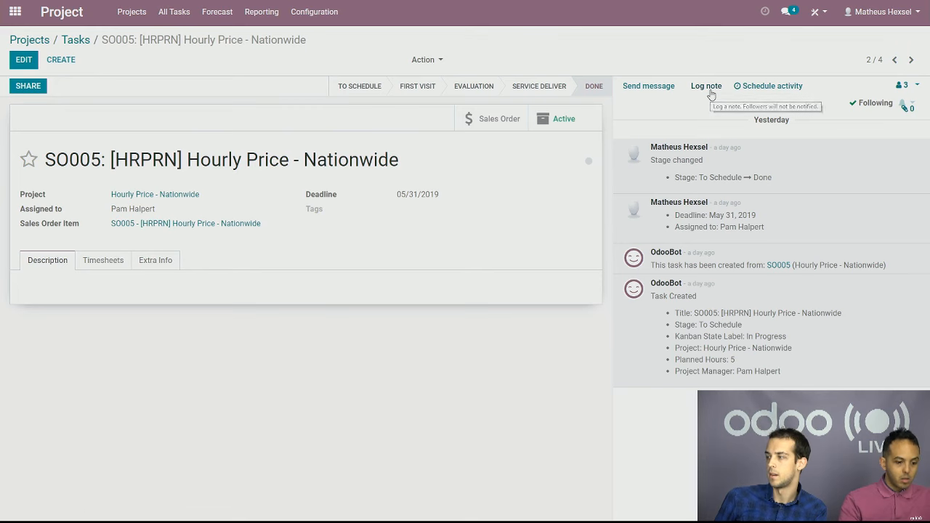
Start an internal note on the SO005 task and view the task's list of followers
left_click(709, 93)
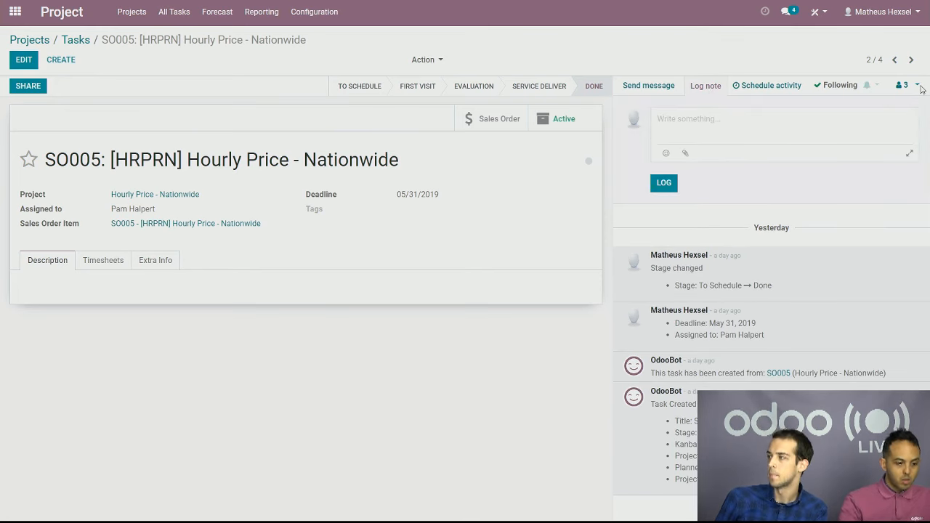
left_click(916, 86)
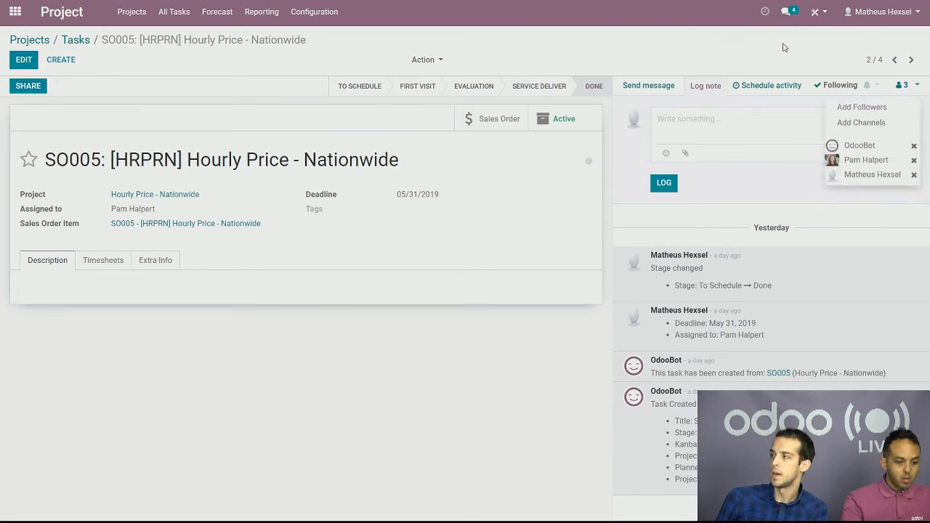
left_click(783, 49)
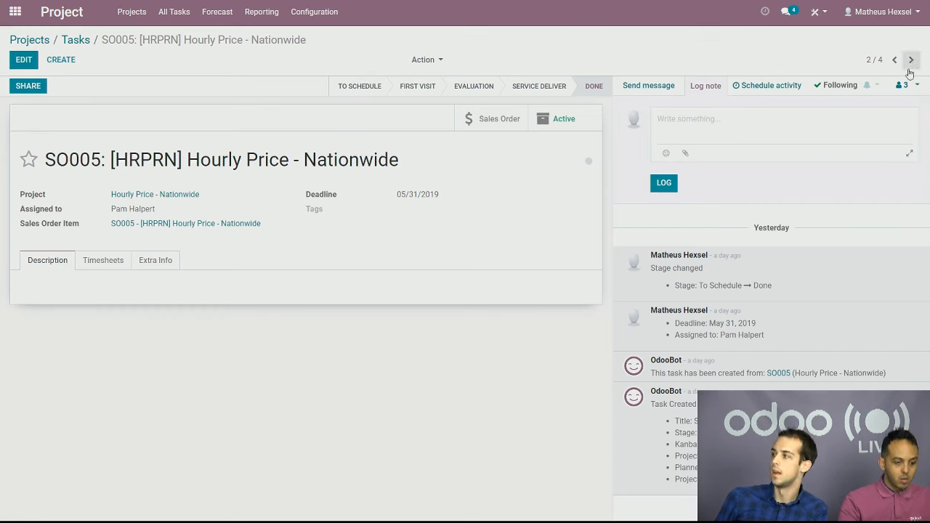
Remove the assigned employee from the SO005 task's followers, confirm the removal and check the follower list again
left_click(915, 86)
left_click(913, 160)
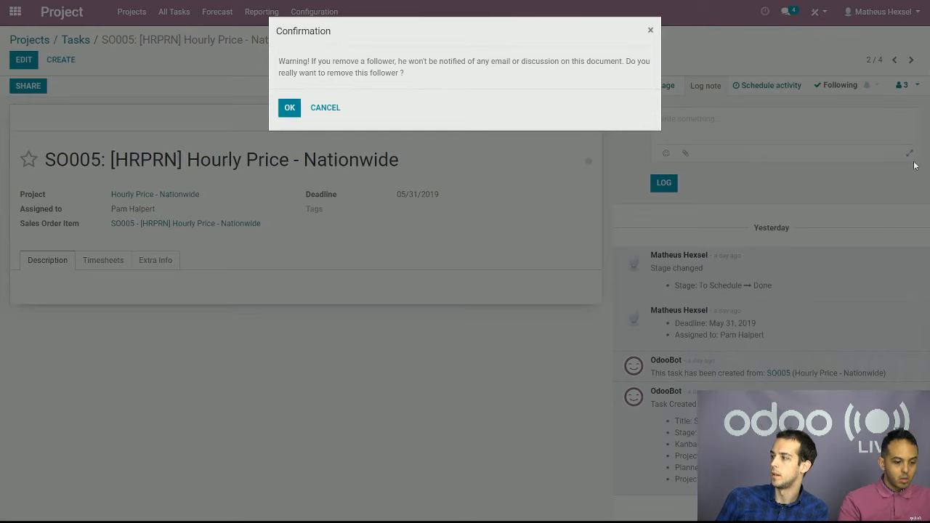
left_click(290, 110)
left_click(913, 86)
left_click(913, 87)
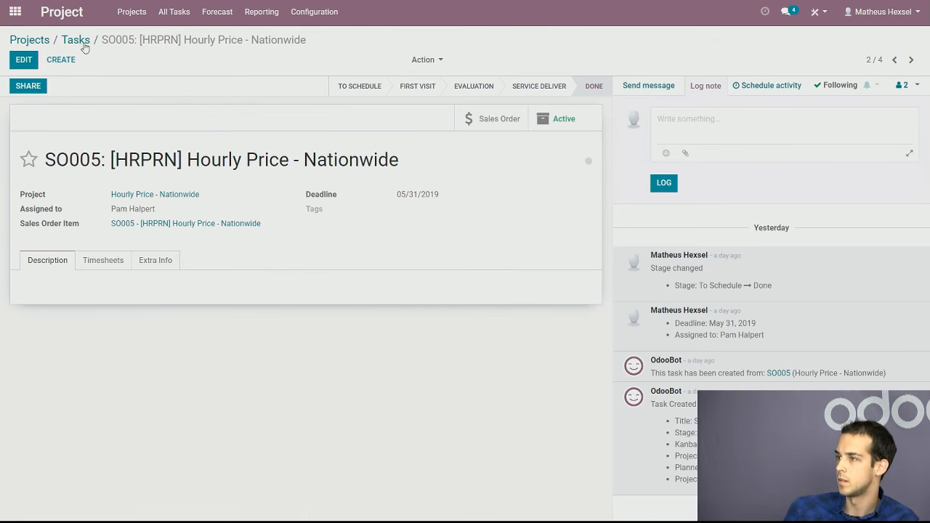
Leave the SO005 task, view the task board of the Fixed Price - West Coast project, and return to the projects overview
left_click(81, 42)
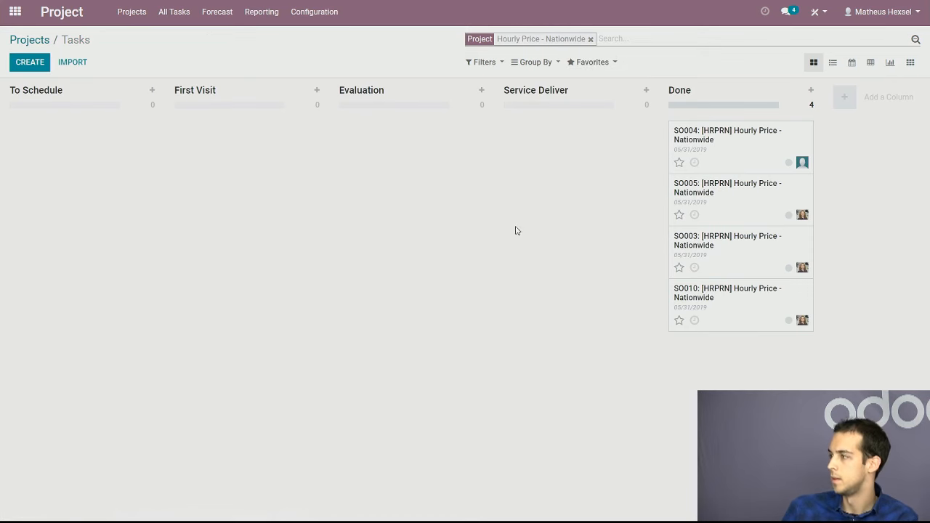
left_click(33, 40)
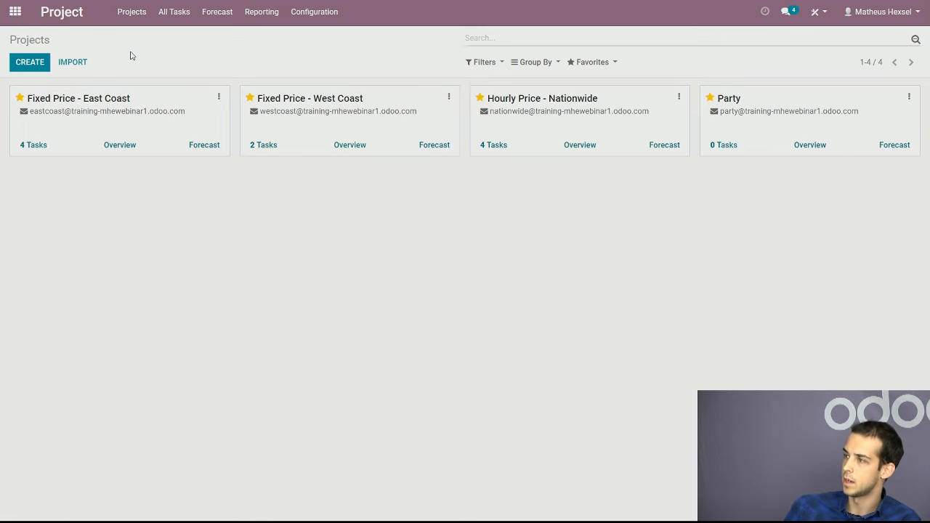
left_click(402, 129)
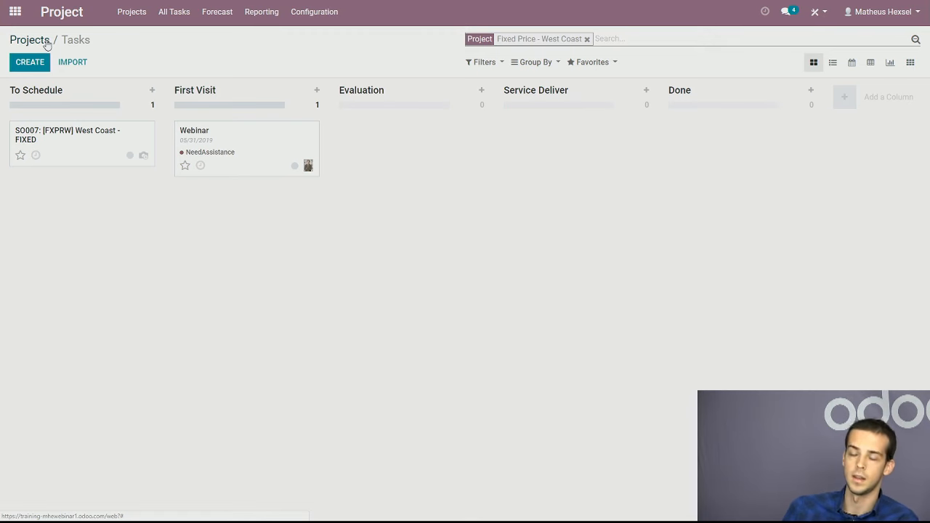
left_click(46, 42)
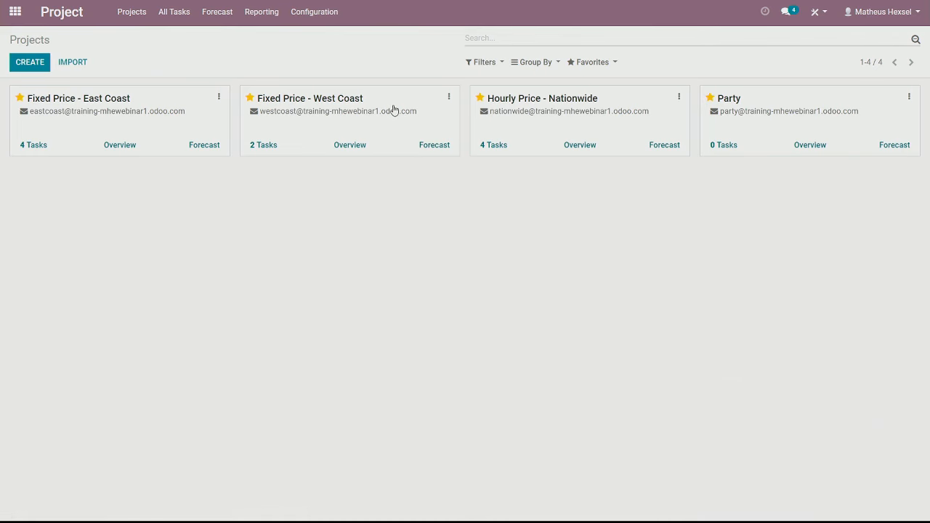
Switch to Settings, manage users' access rights, and open the SO005 task assignee's user record for editing
left_click(14, 12)
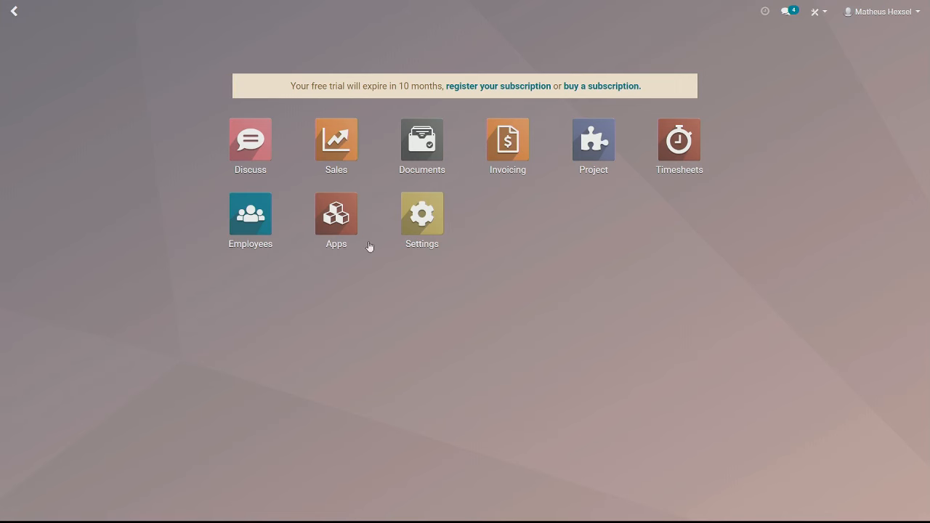
left_click(407, 231)
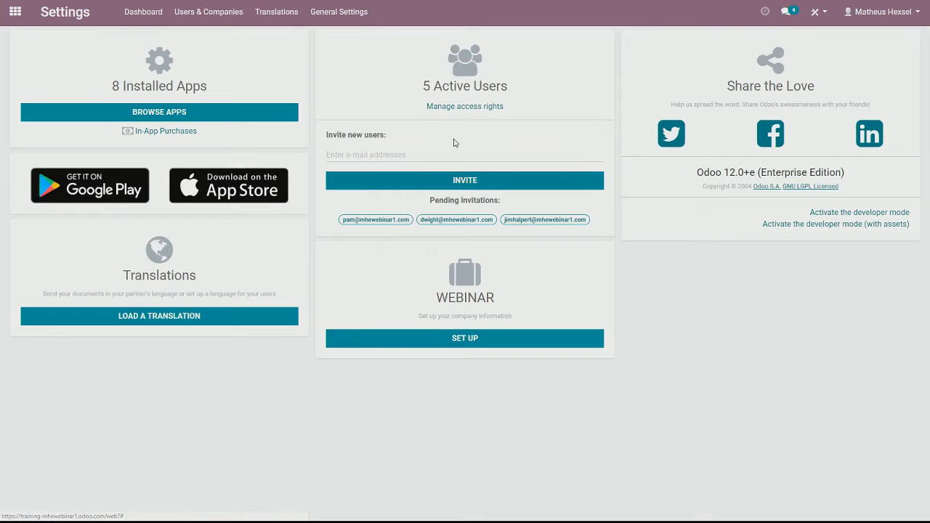
left_click(484, 108)
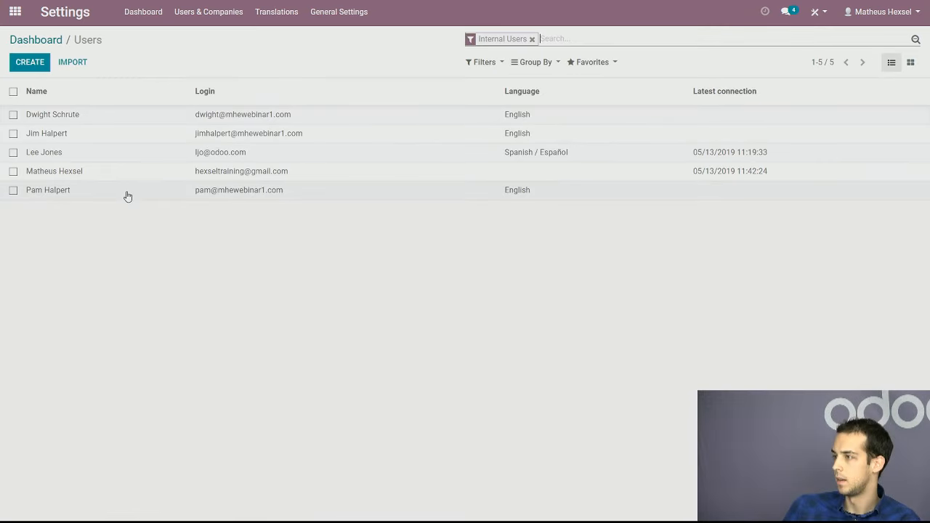
left_click(127, 193)
left_click(24, 63)
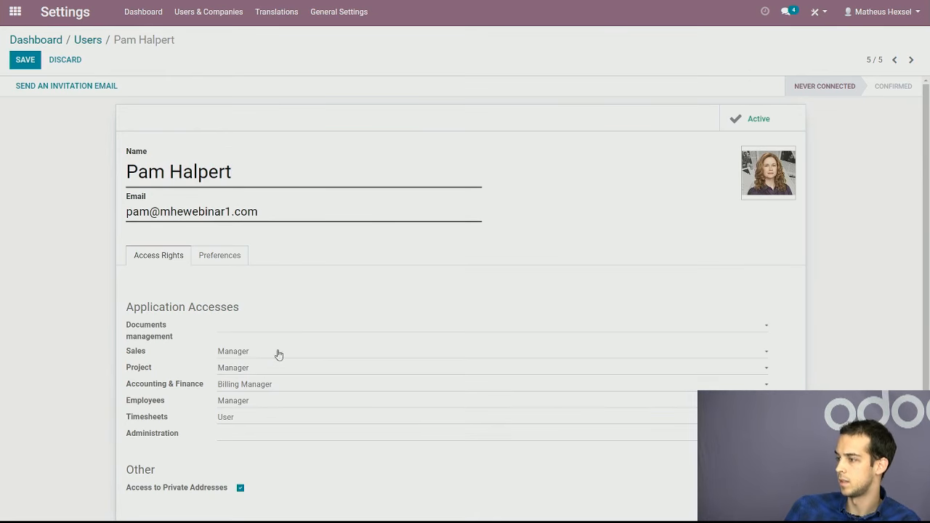
Review the user's application access rights without changing them, and return to the projects overview in Project
left_click(222, 255)
scroll(166, 227, "down", 1)
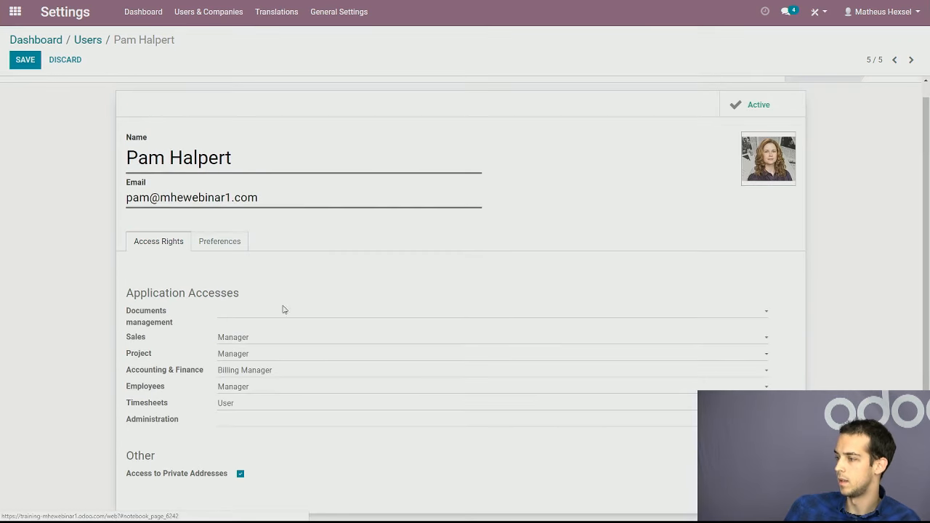
scroll(270, 208, "up", 1)
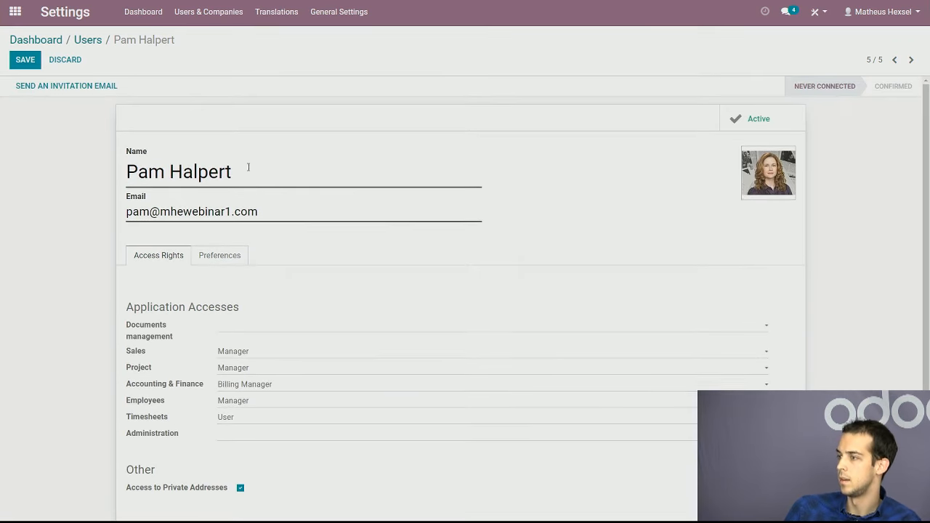
left_click(16, 12)
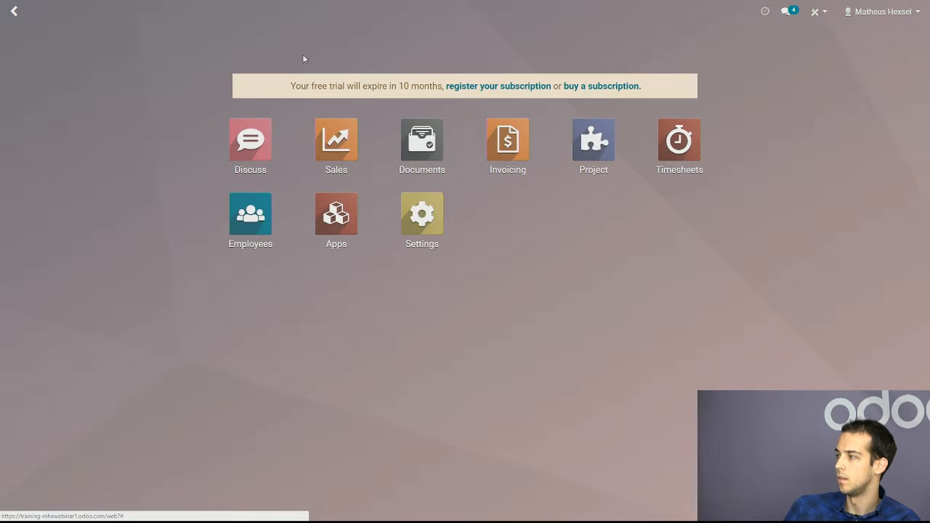
left_click(583, 161)
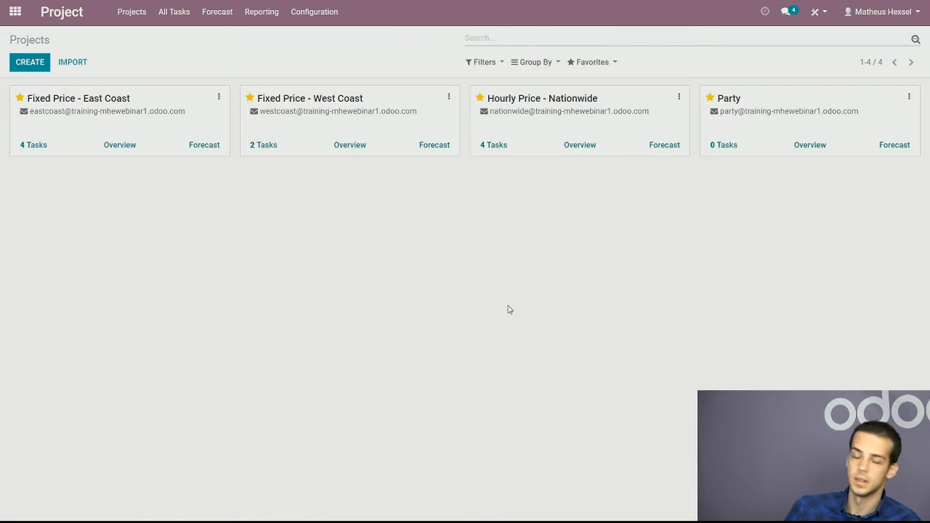